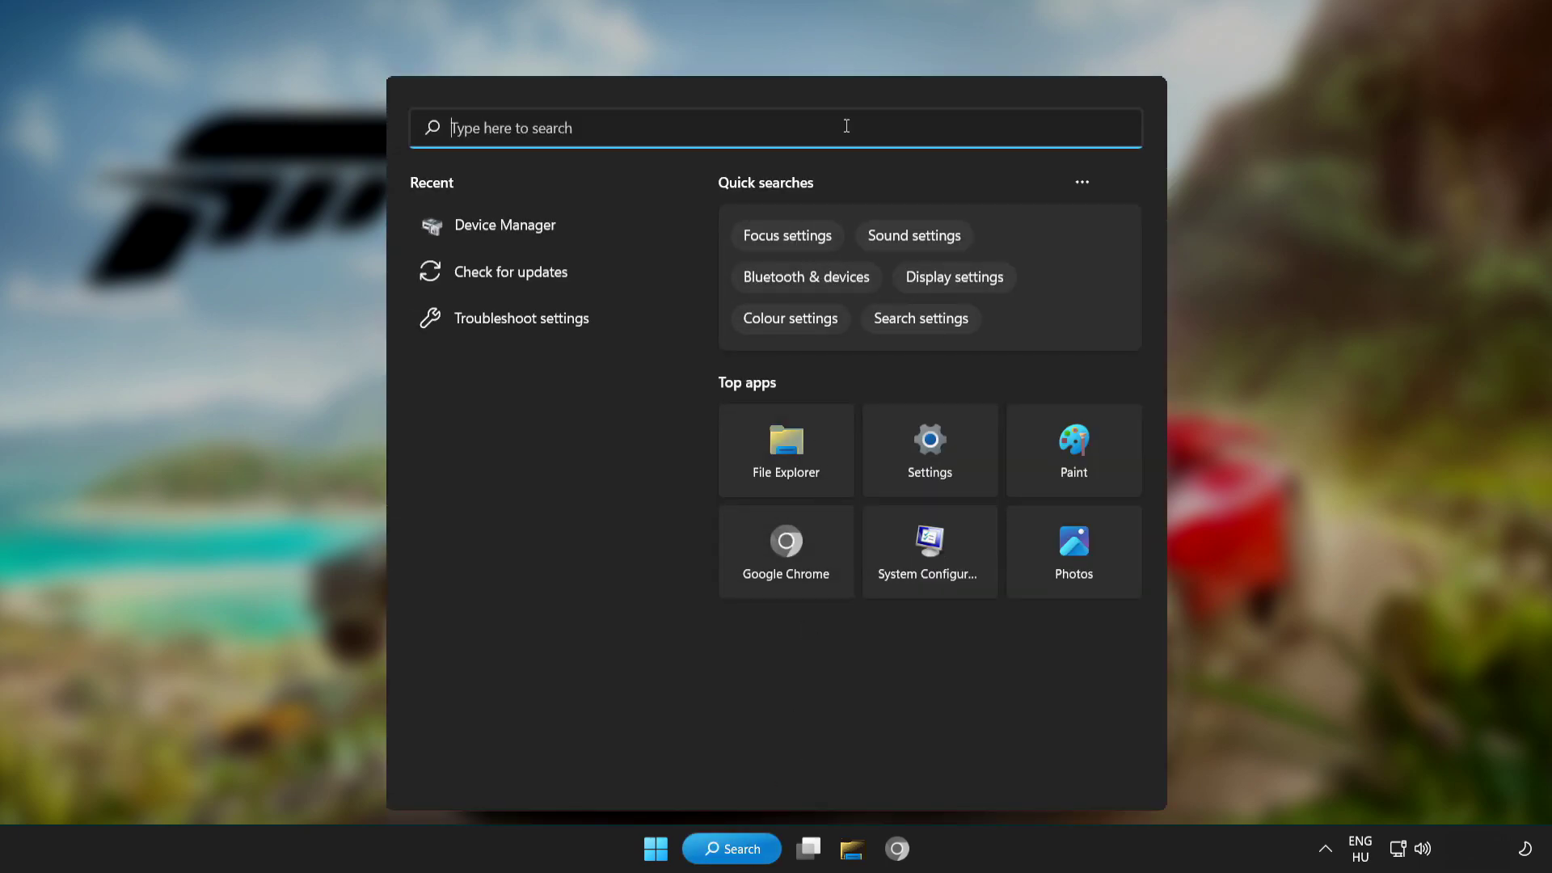
# Find and open Device Manager through the Windows search and maximize its window.
pyautogui.write('device m')
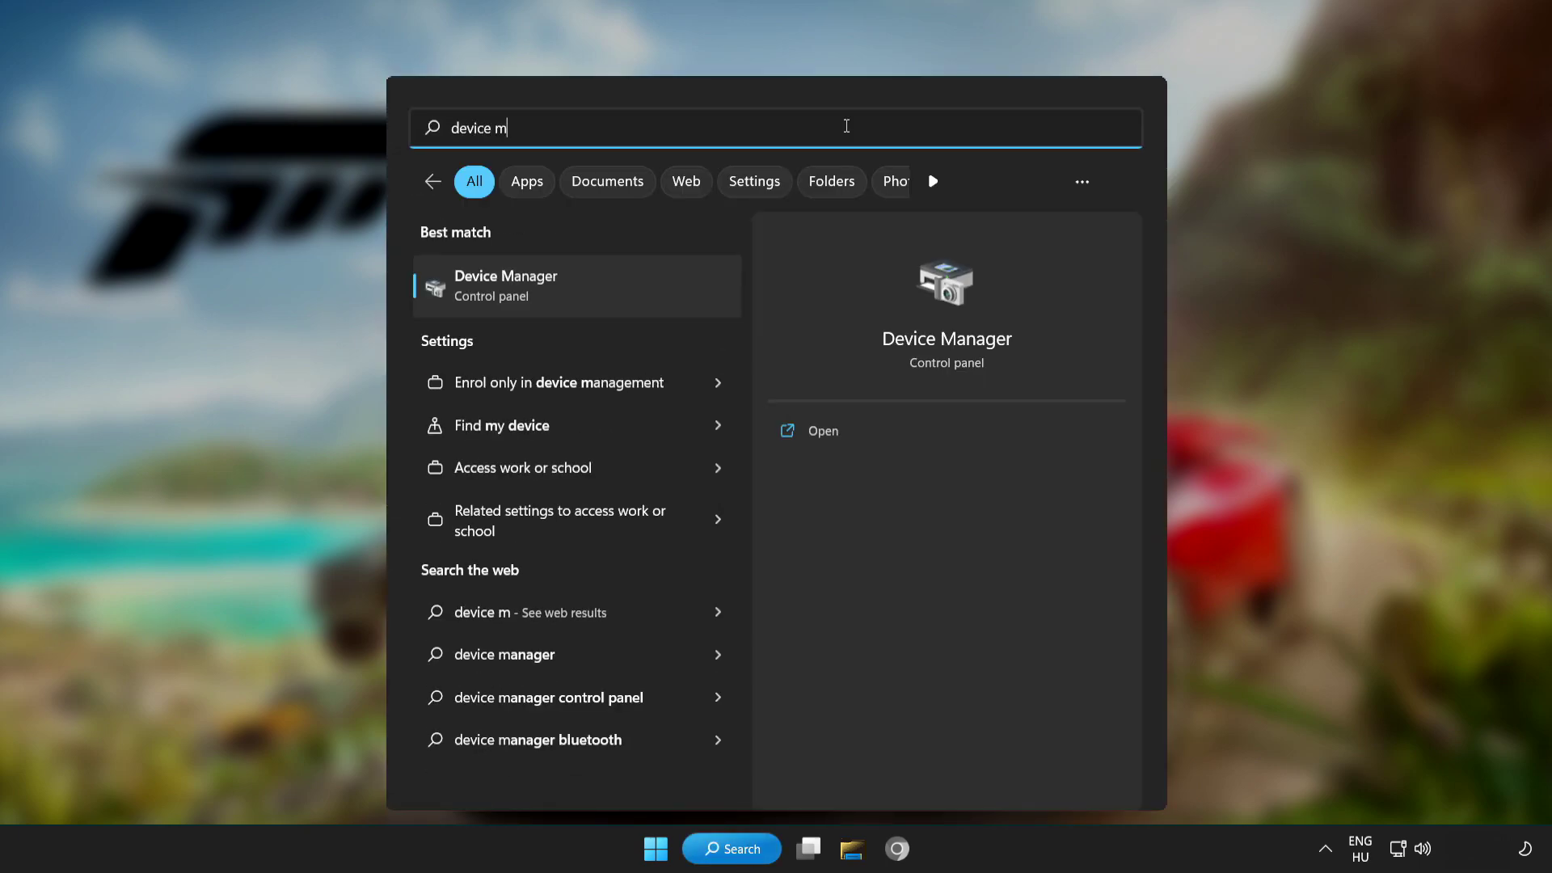
pyautogui.write('anager')
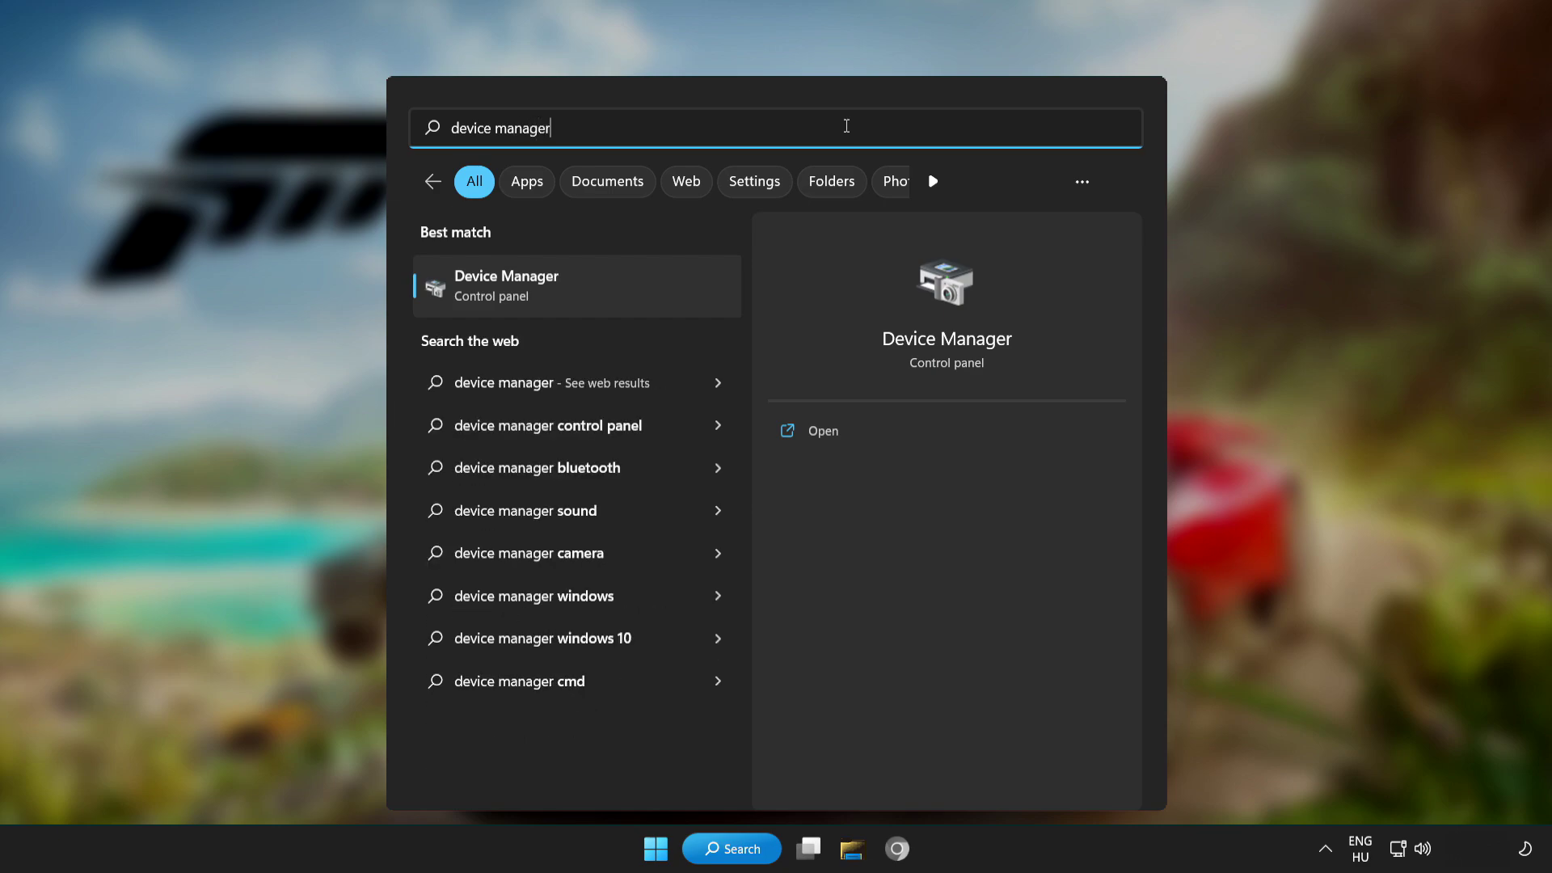
pyautogui.click(644, 287)
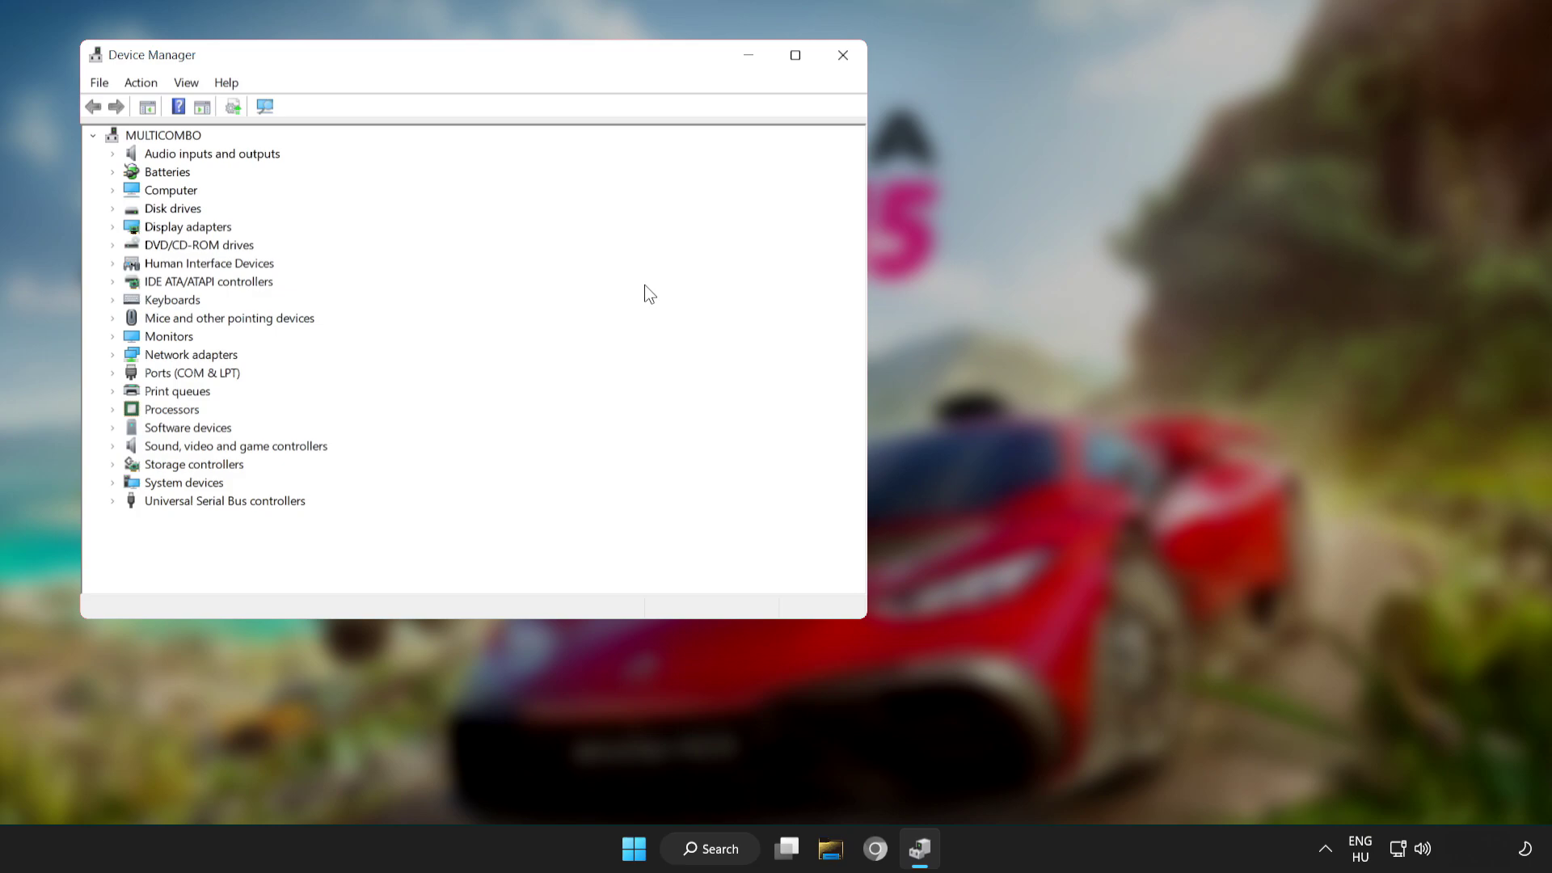
pyautogui.click(795, 56)
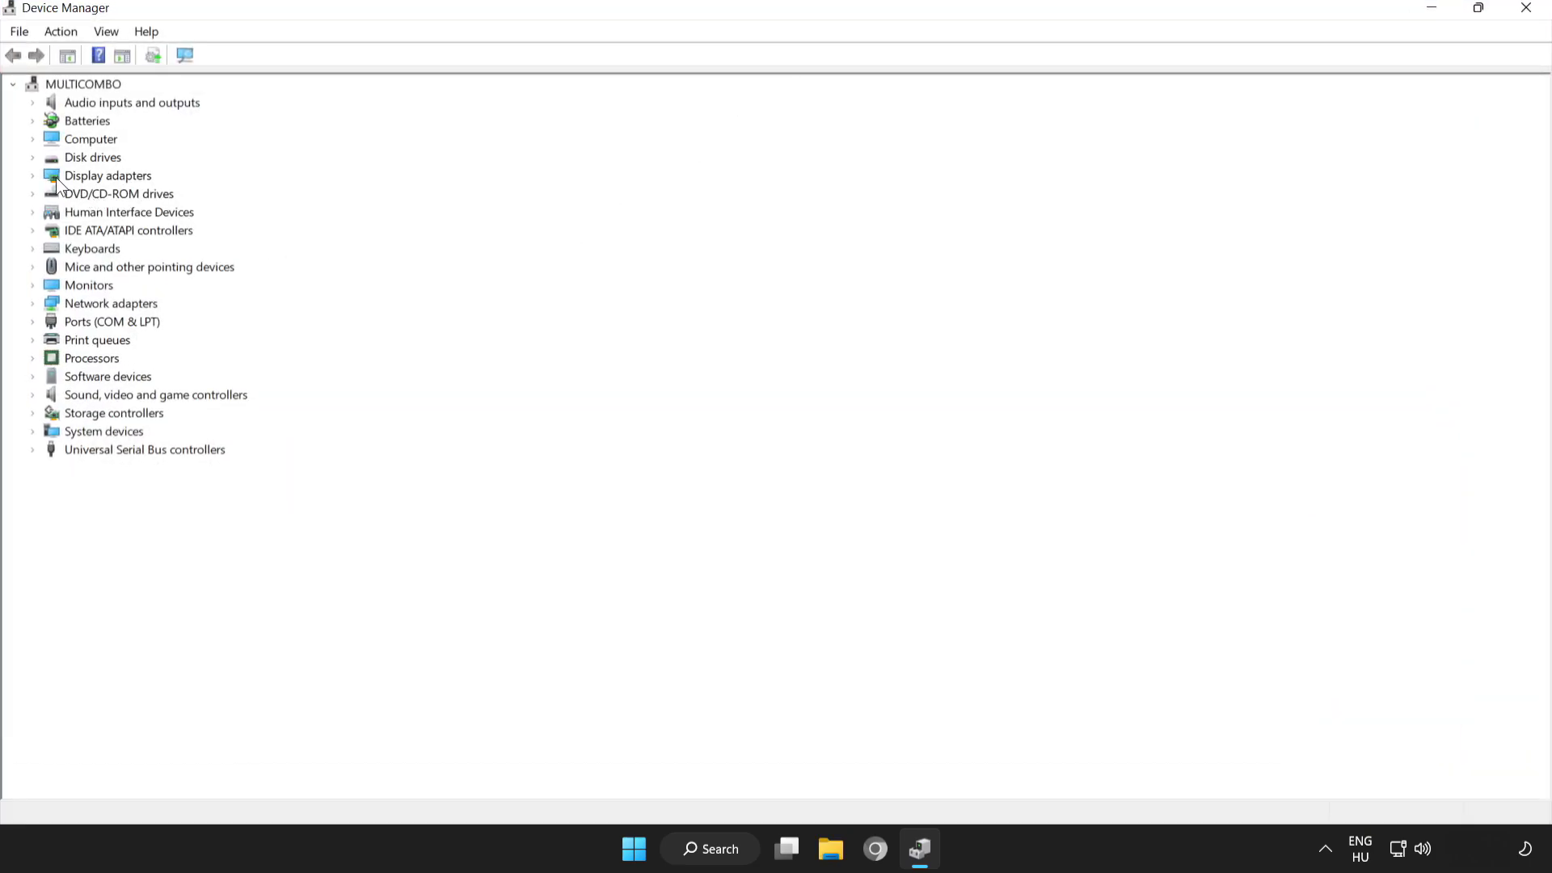
# Run an automatic driver update for the VMware SVGA 3D display adapter, then close the wizard and Device Manager.
pyautogui.click(91, 179)
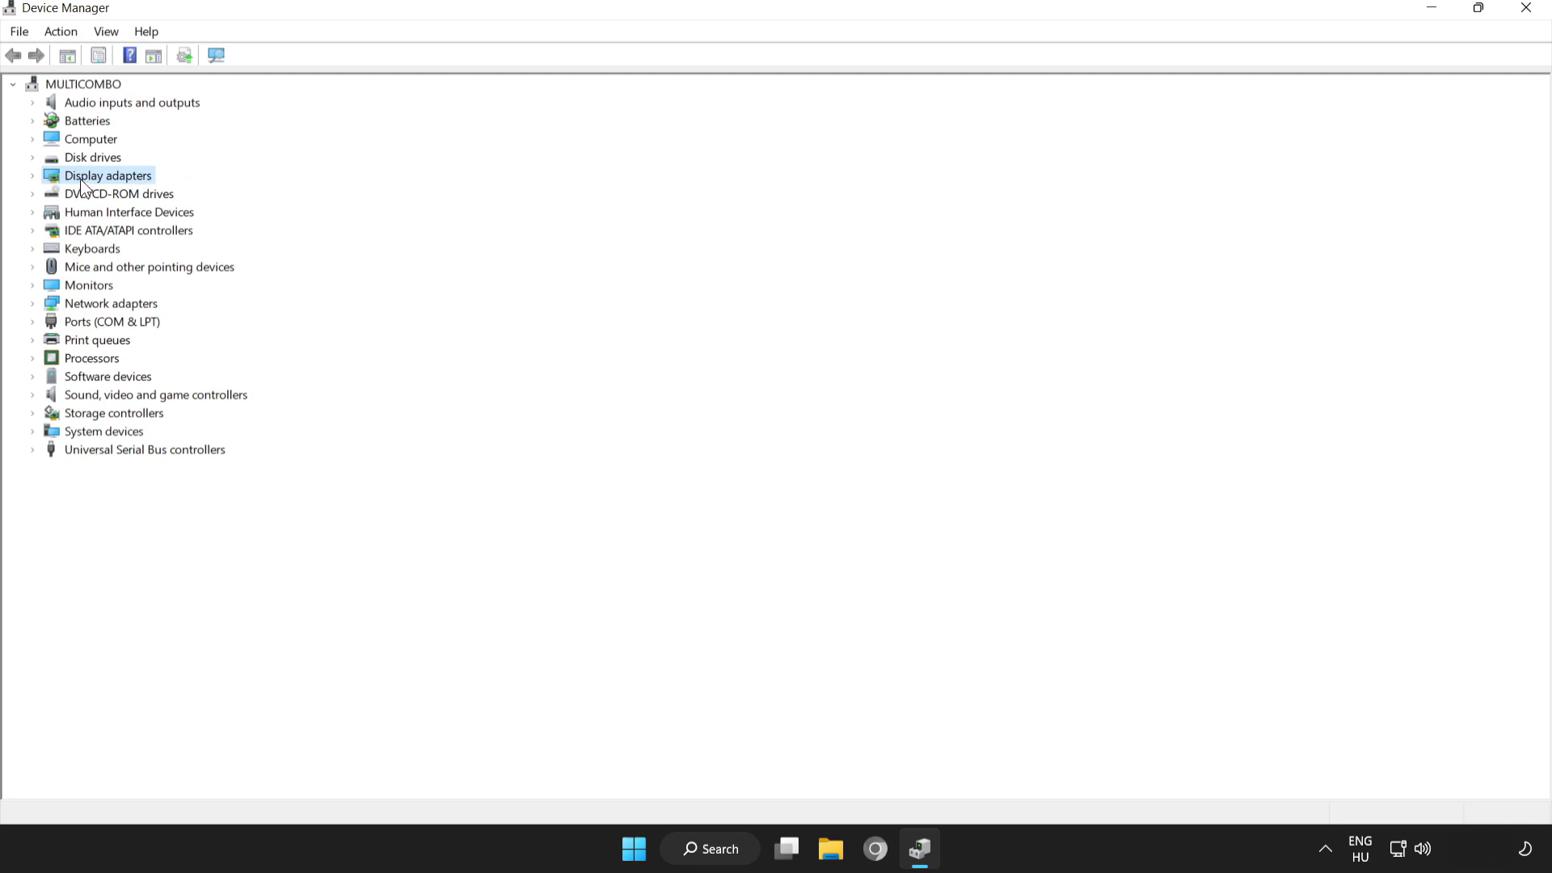
pyautogui.click(32, 176)
pyautogui.click(97, 195)
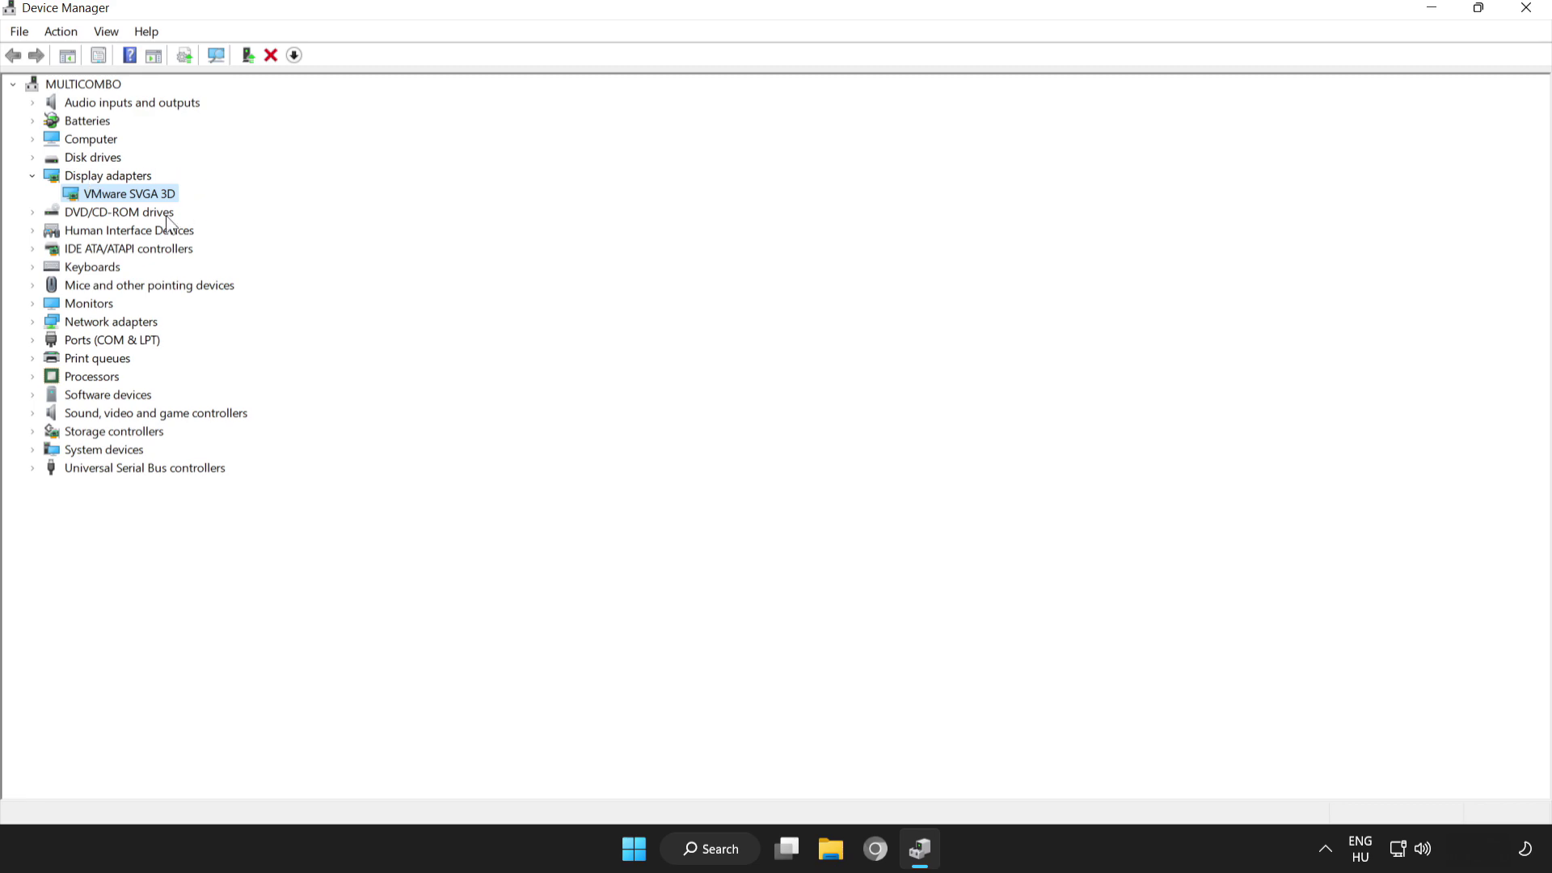
pyautogui.rightClick(115, 194)
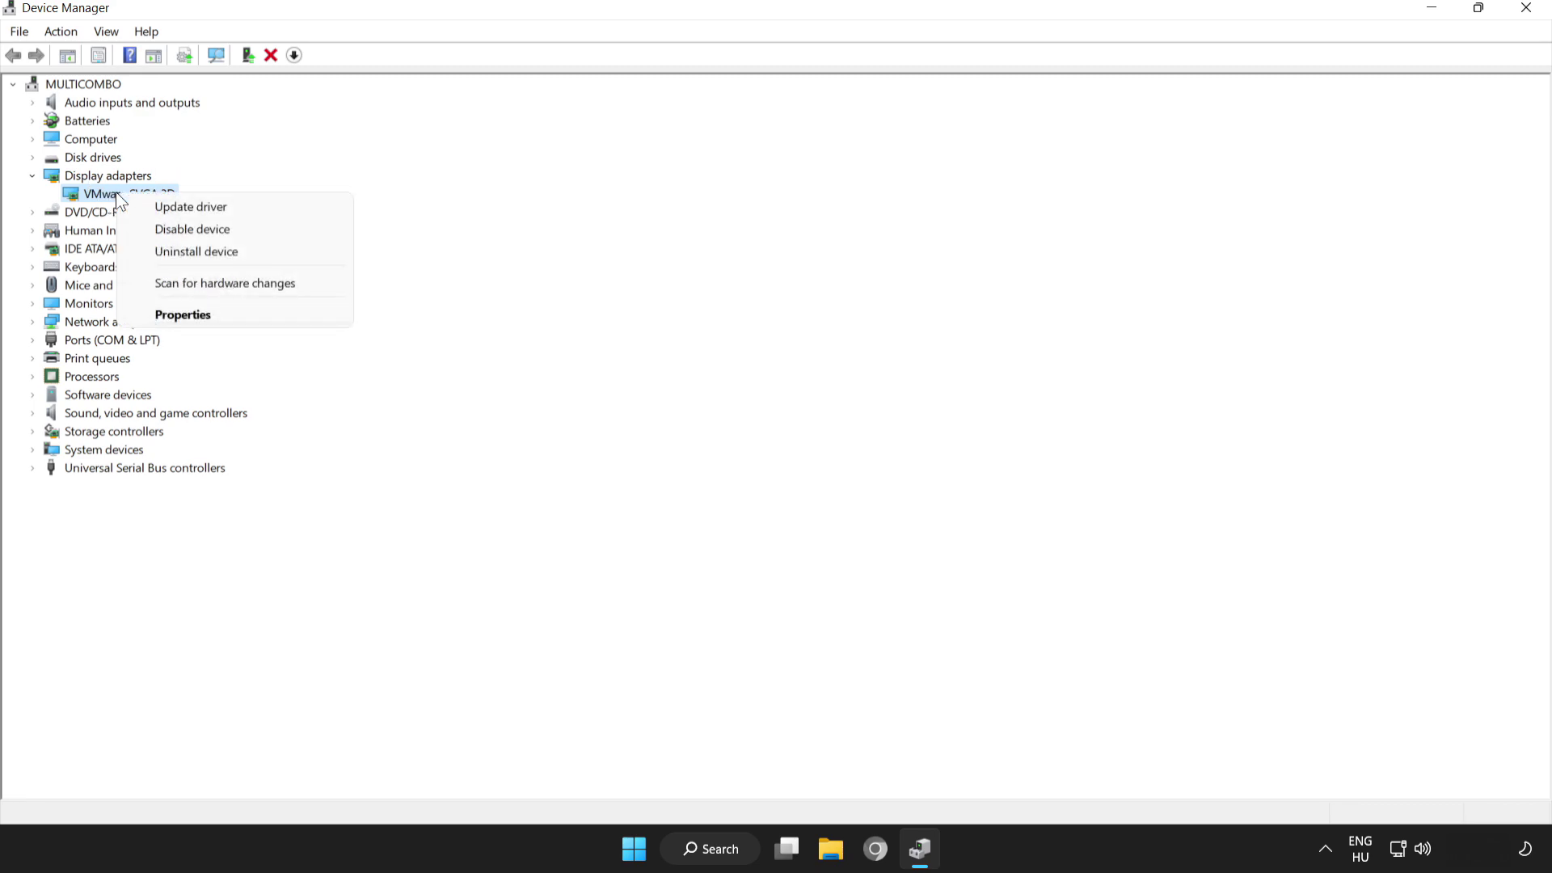
pyautogui.click(191, 207)
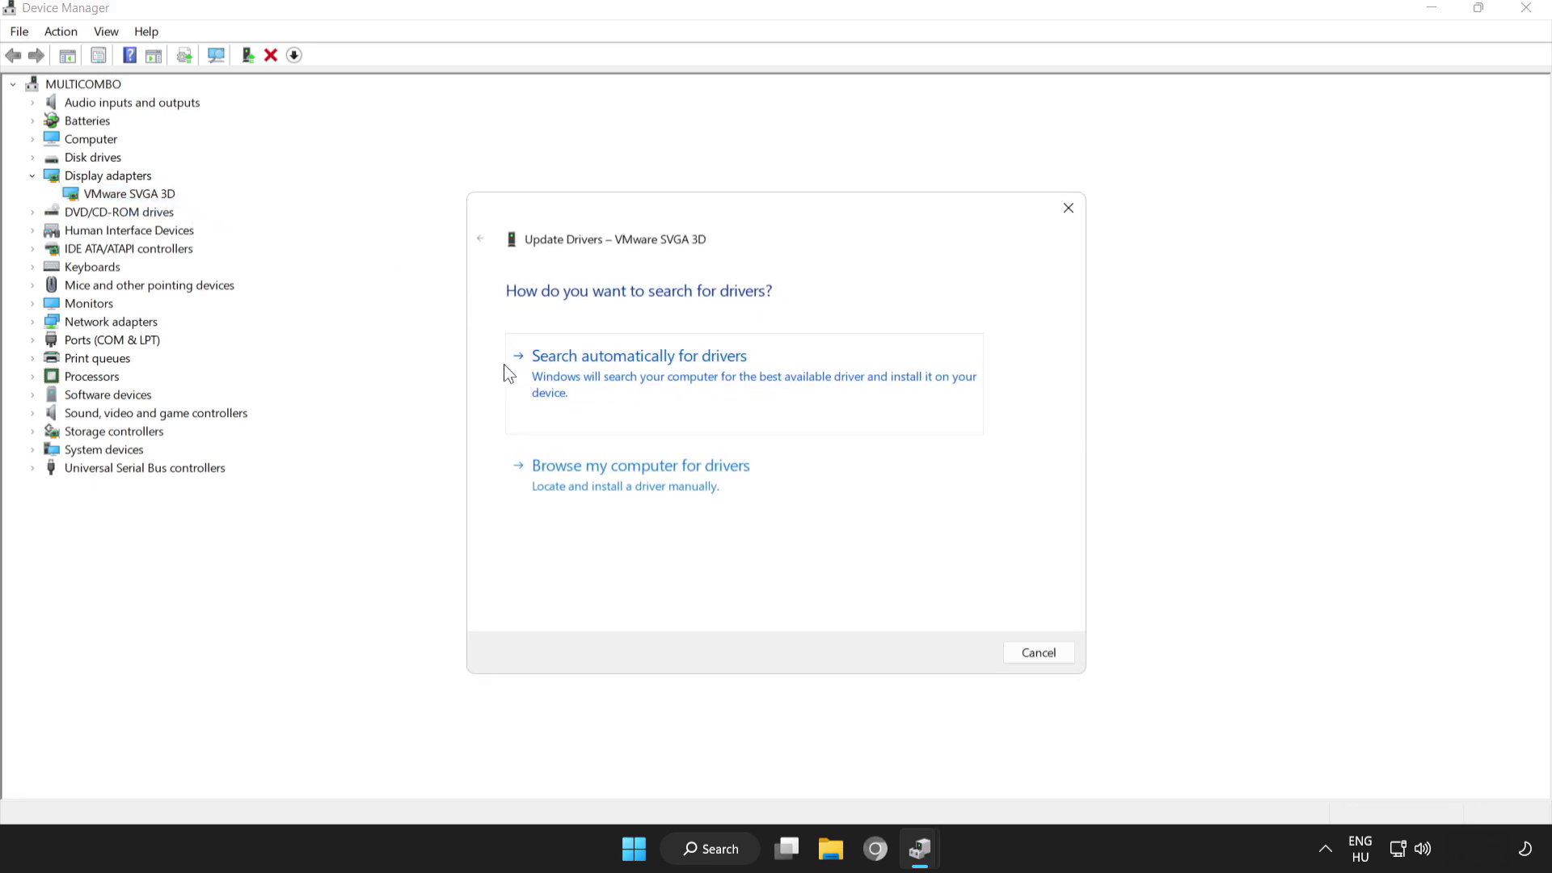
pyautogui.click(659, 363)
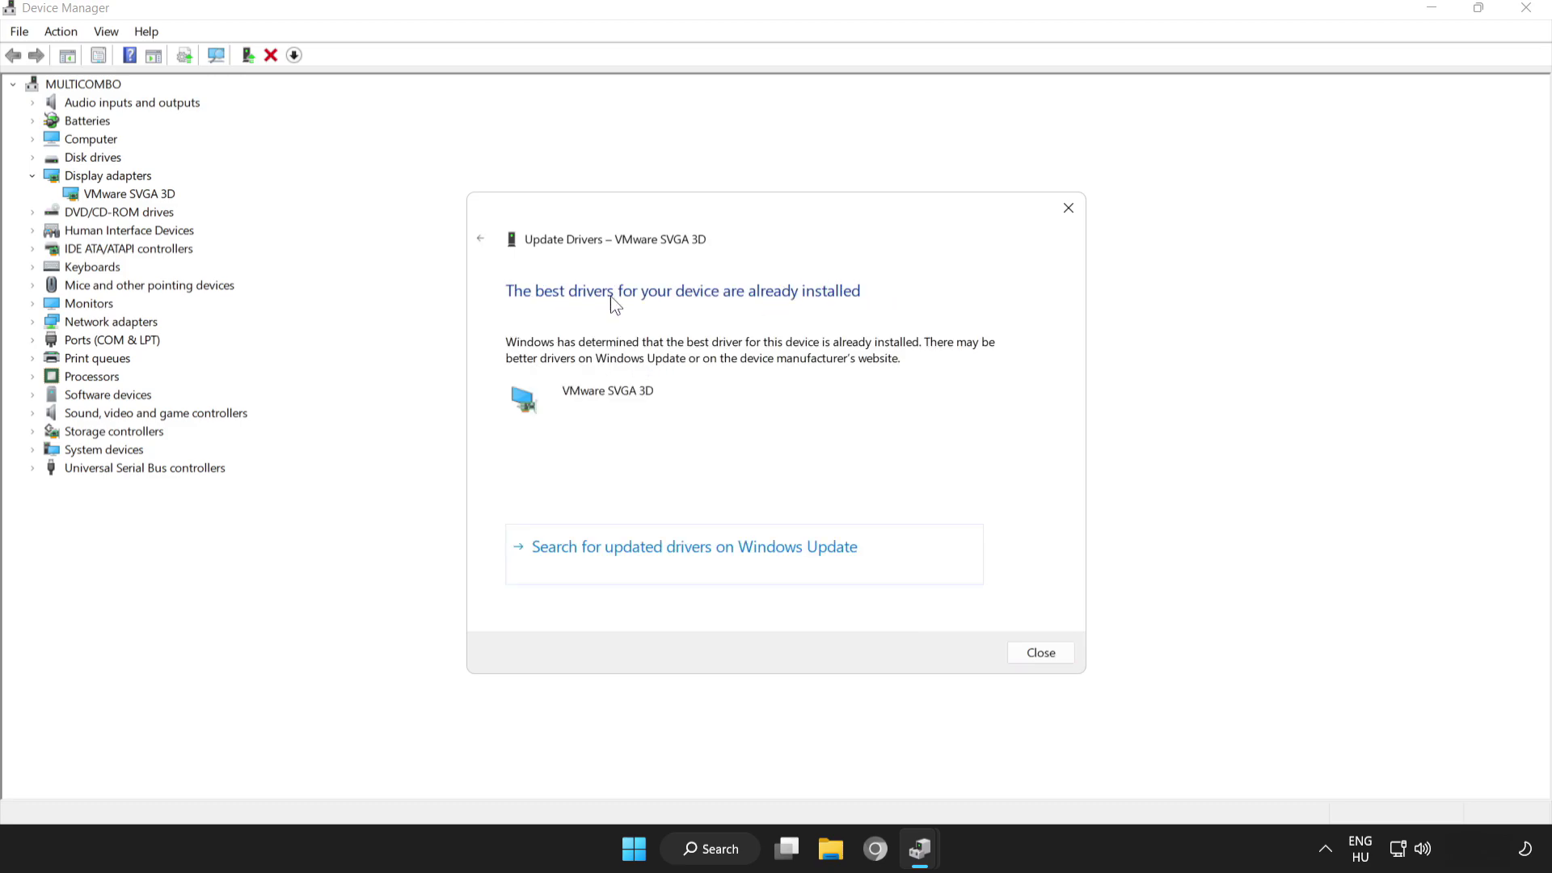
pyautogui.click(1041, 652)
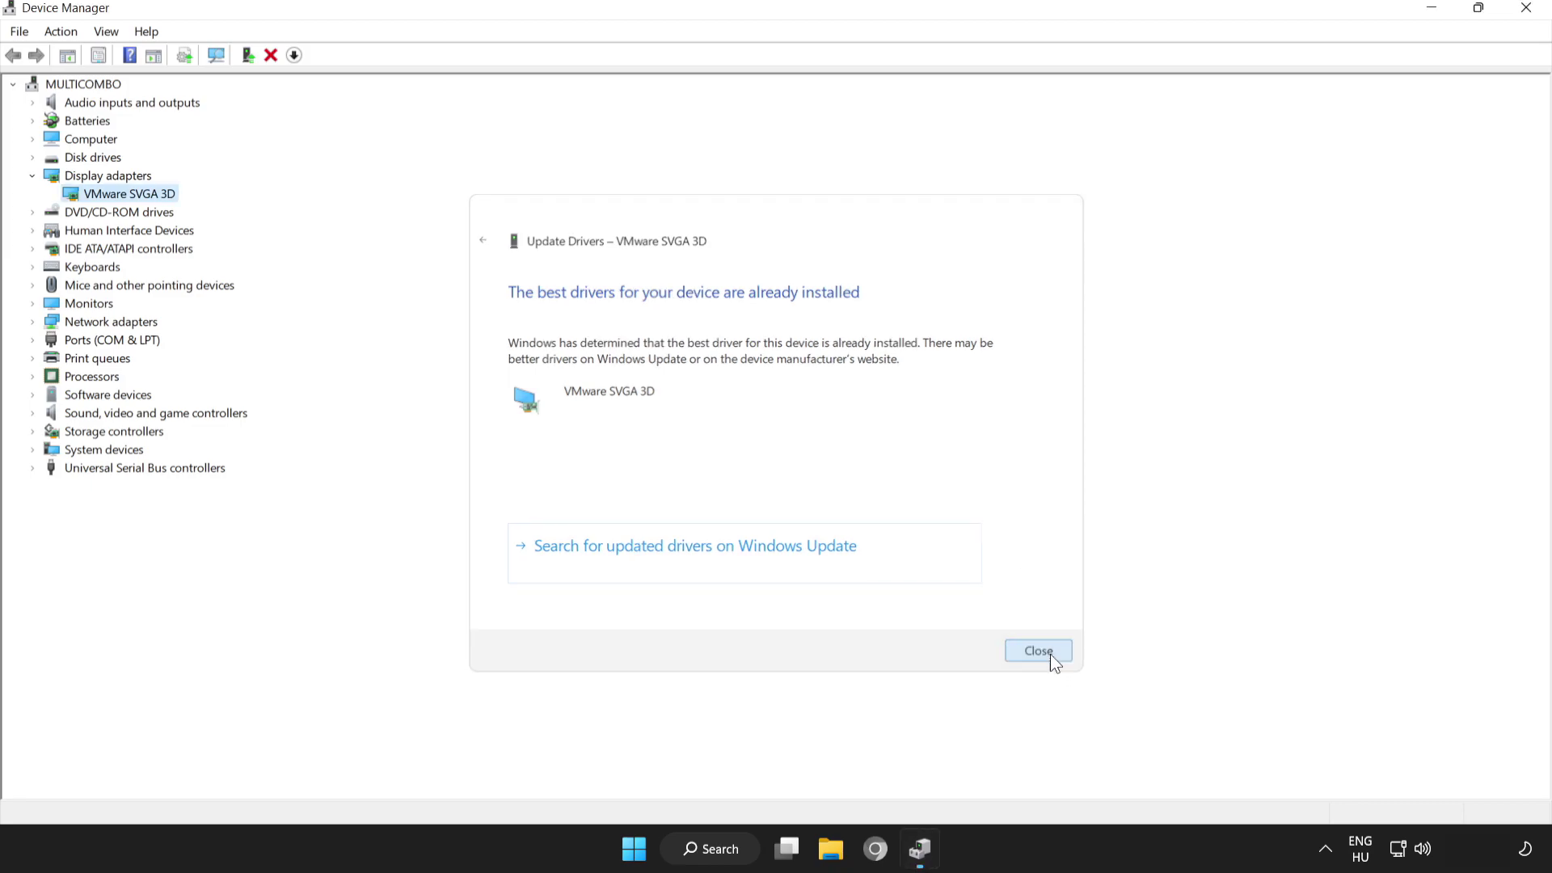
pyautogui.click(1528, 13)
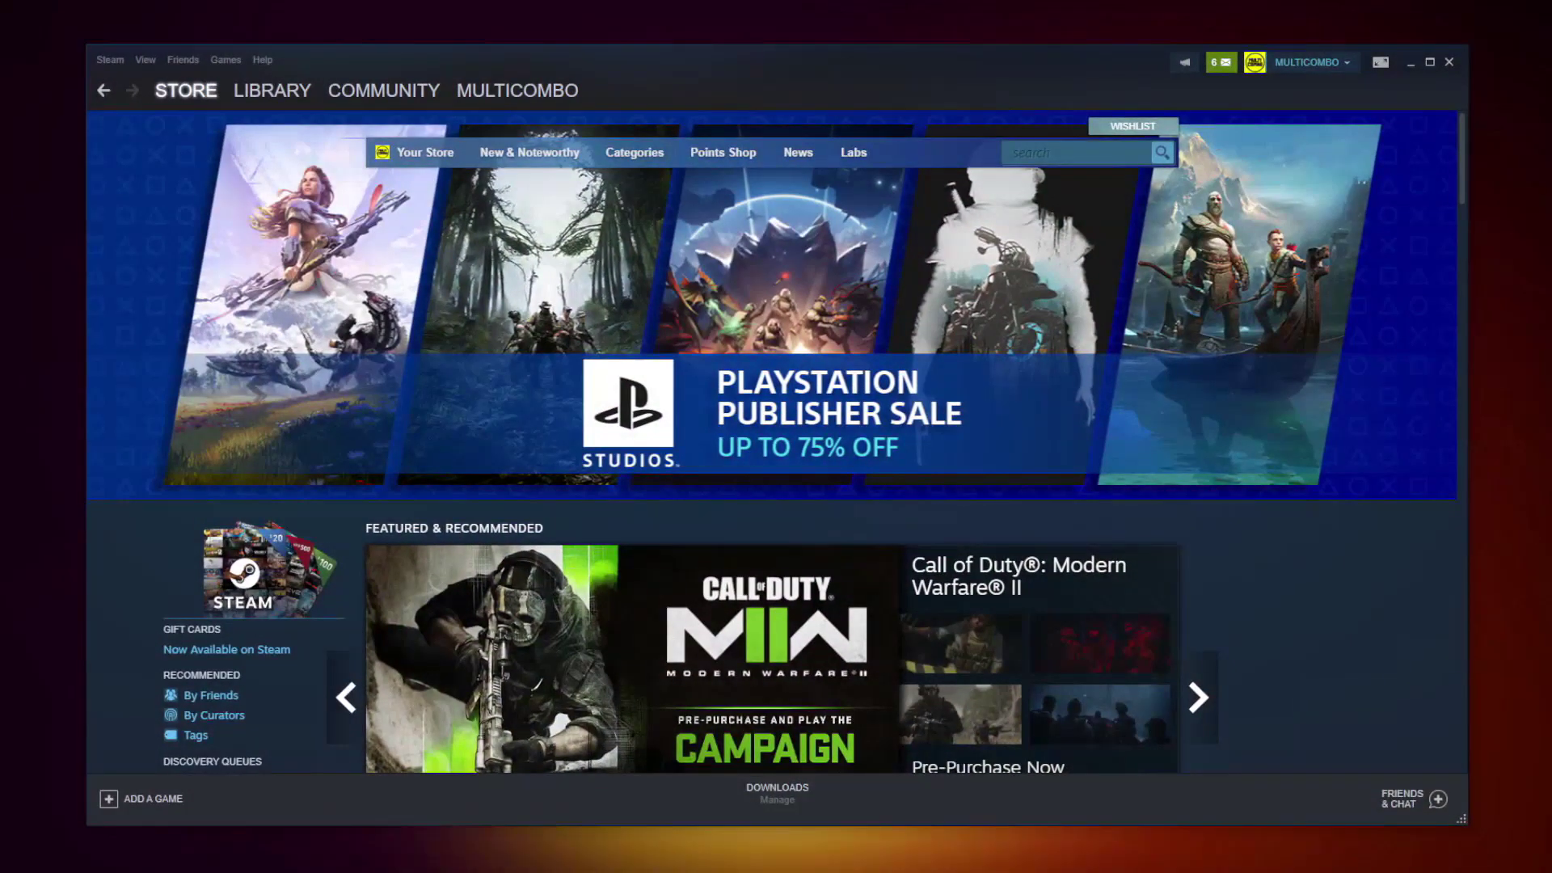
# In the Steam library, verify the integrity of Forza Horizon 5's local game files.
pyautogui.click(266, 91)
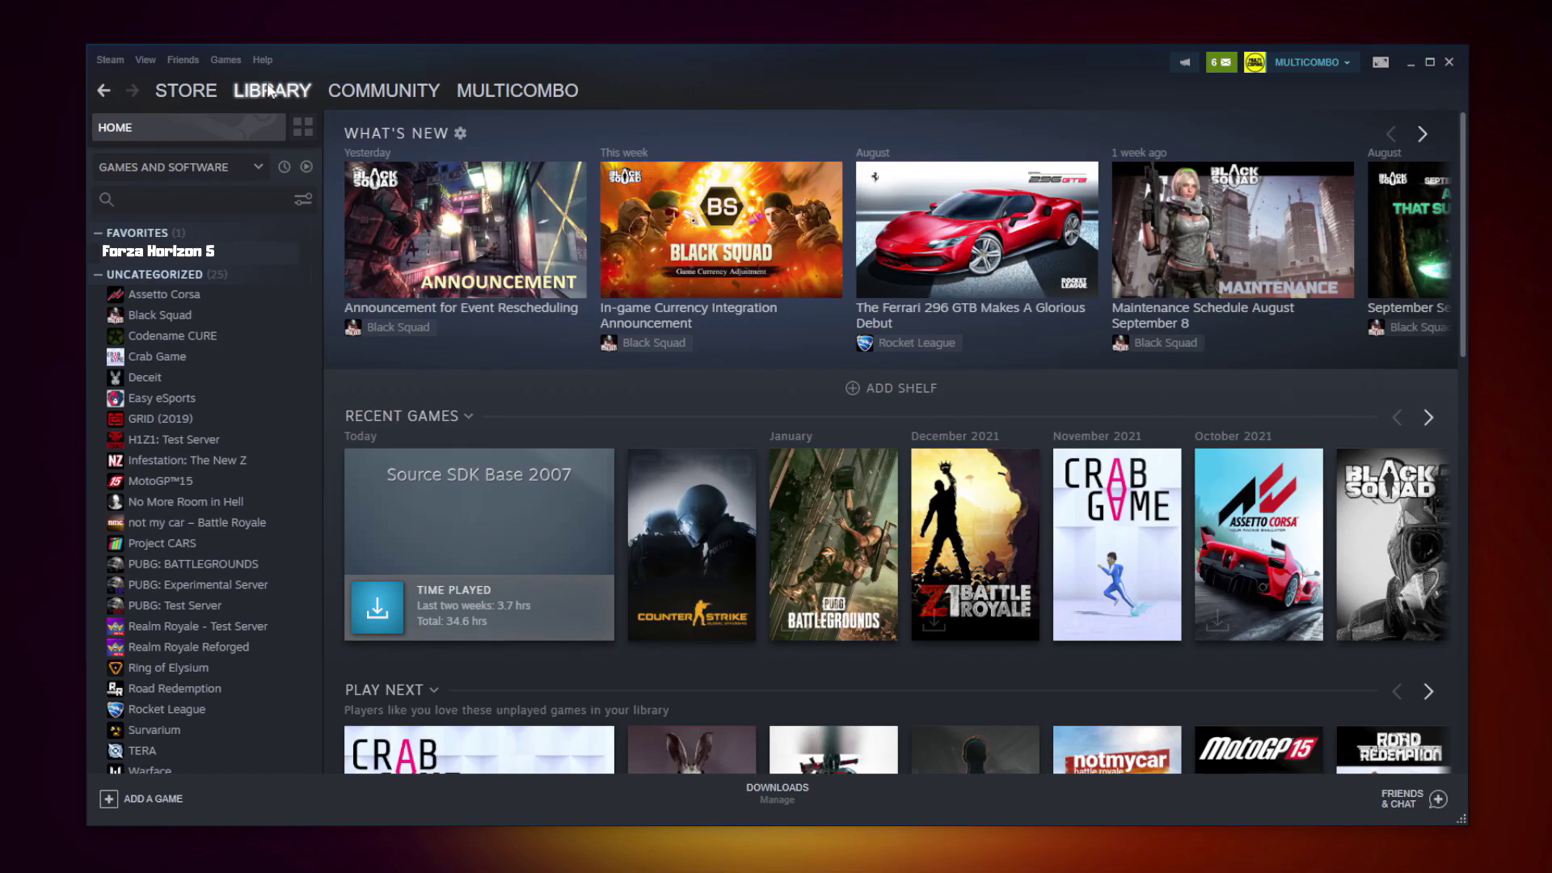
pyautogui.rightClick(288, 255)
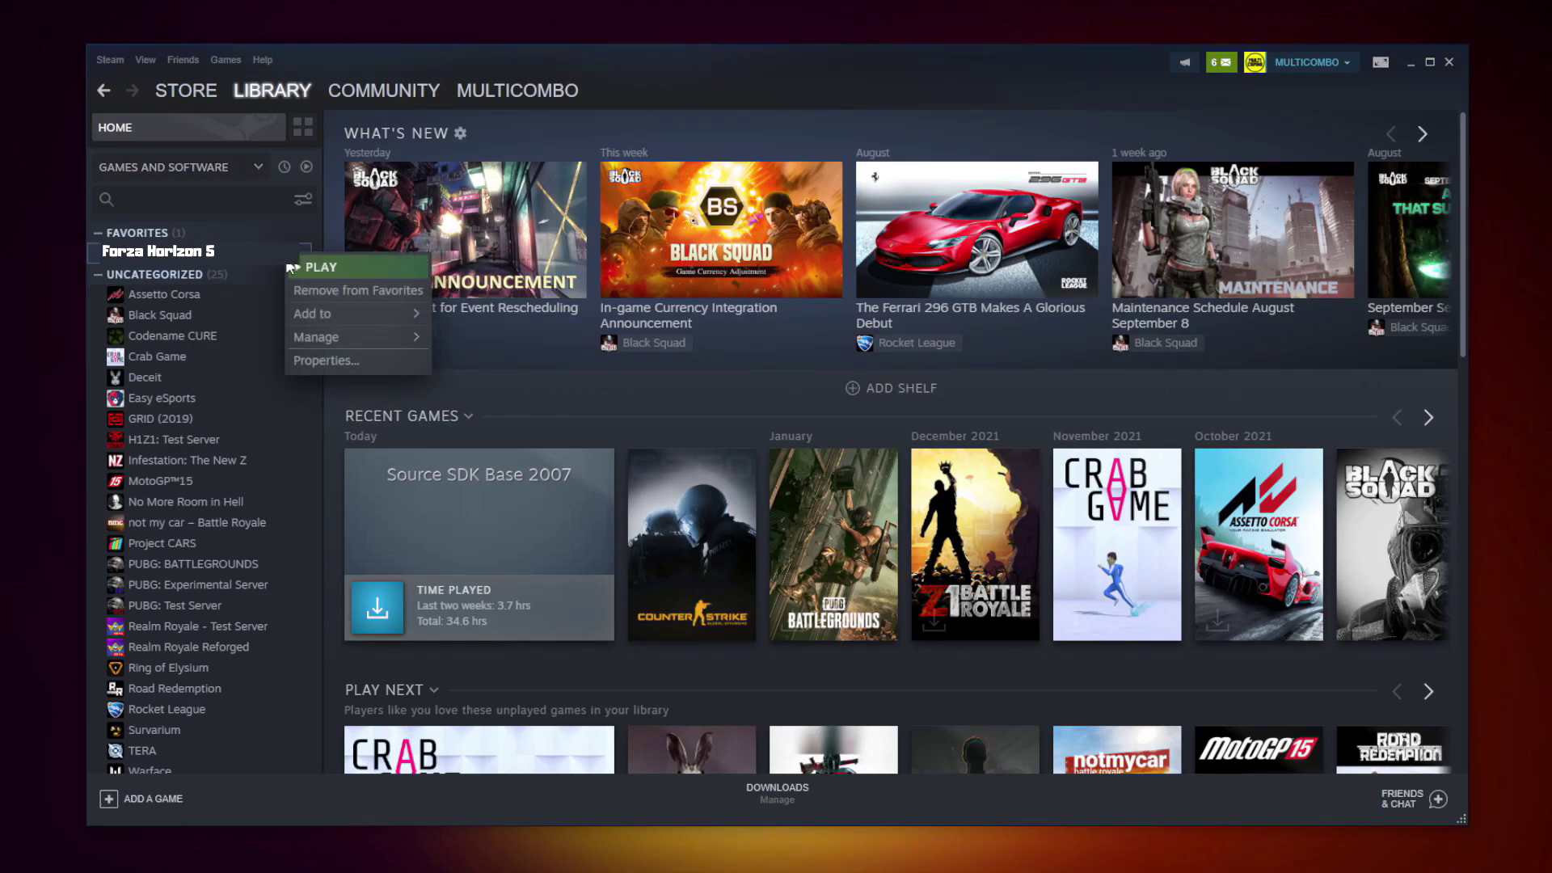
pyautogui.click(346, 357)
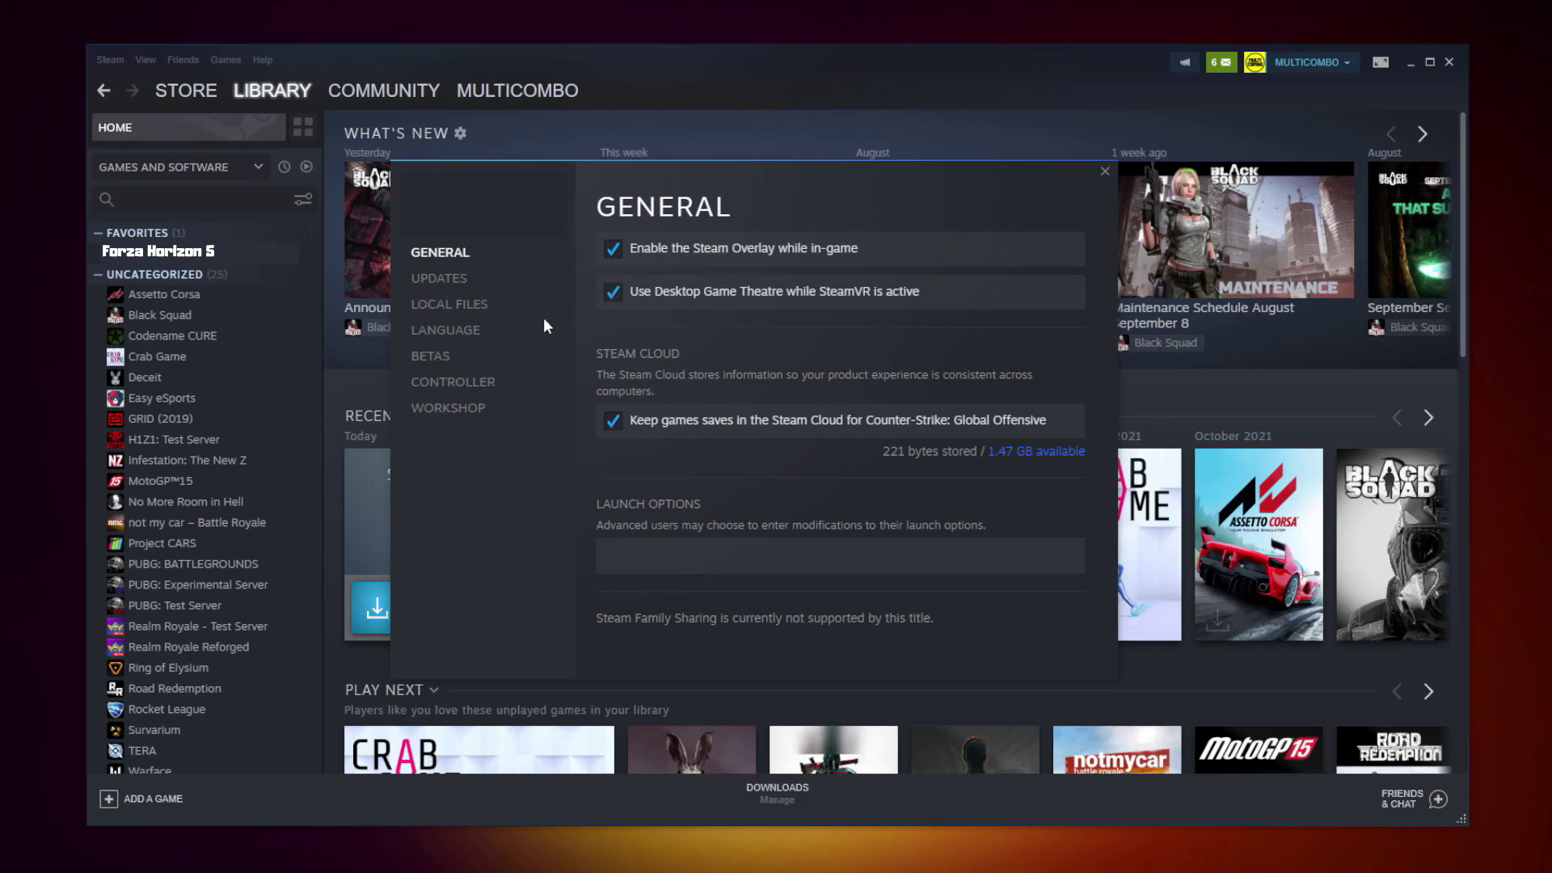
pyautogui.click(455, 306)
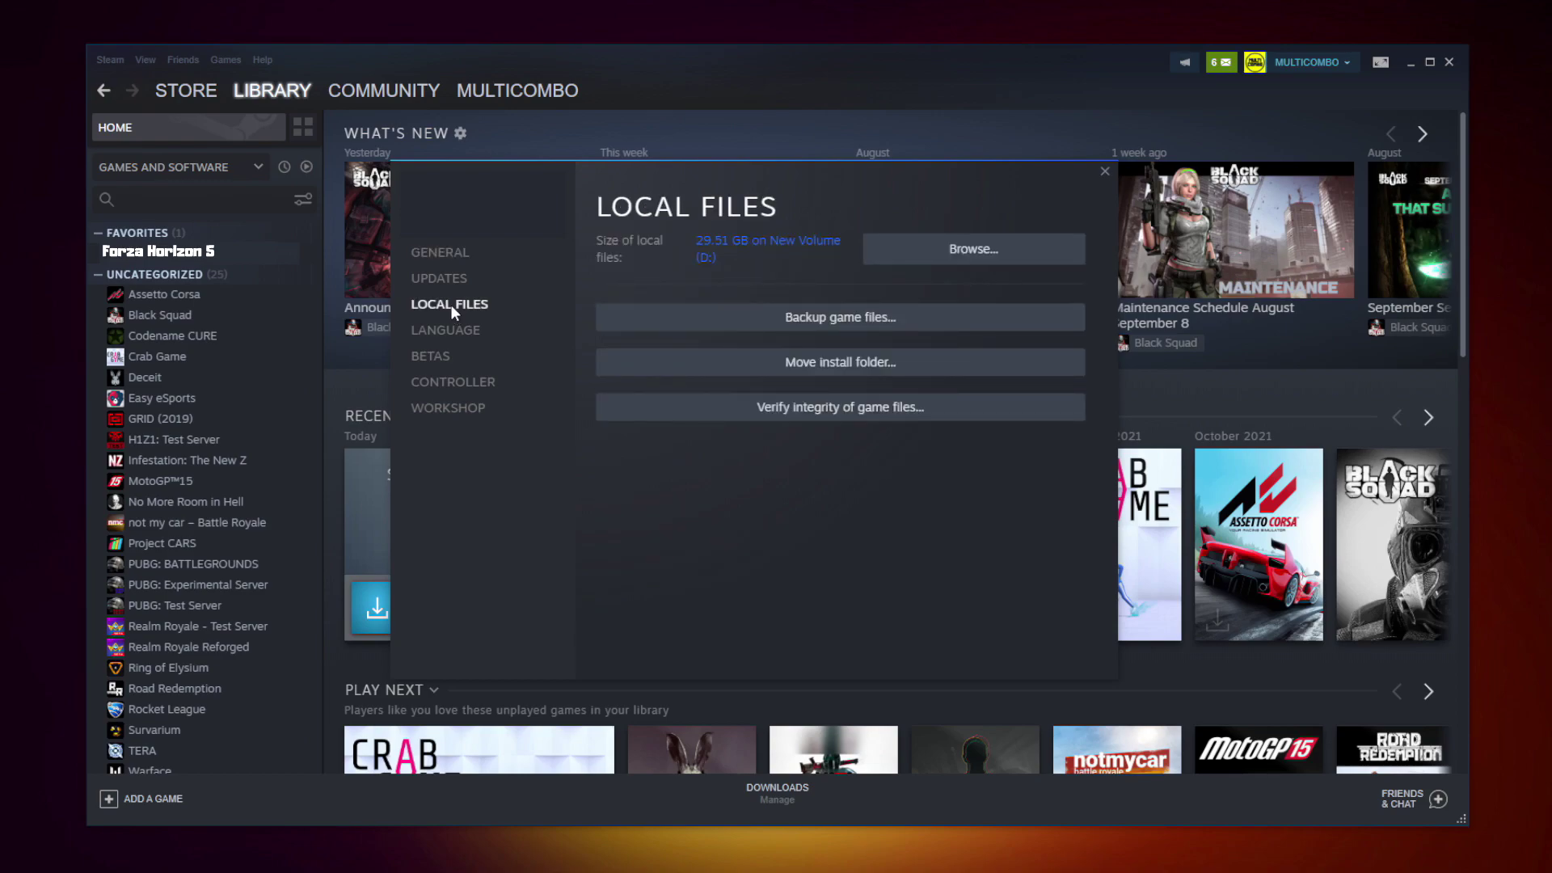
pyautogui.click(840, 410)
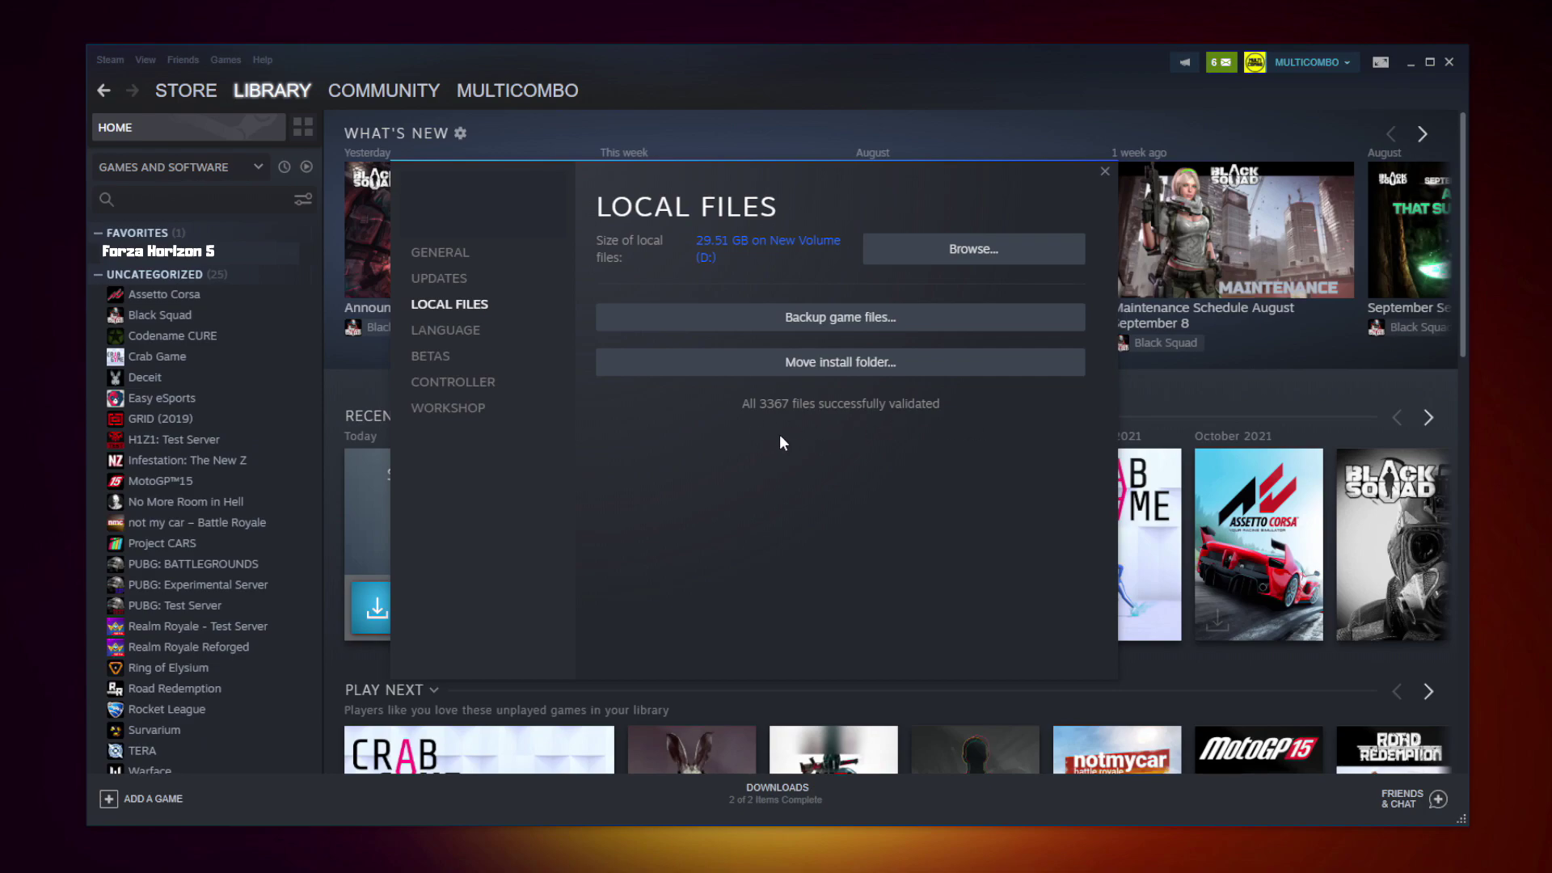
# Browse to Forza Horizon 5's install folder and open the properties of the game's application file.
pyautogui.click(943, 257)
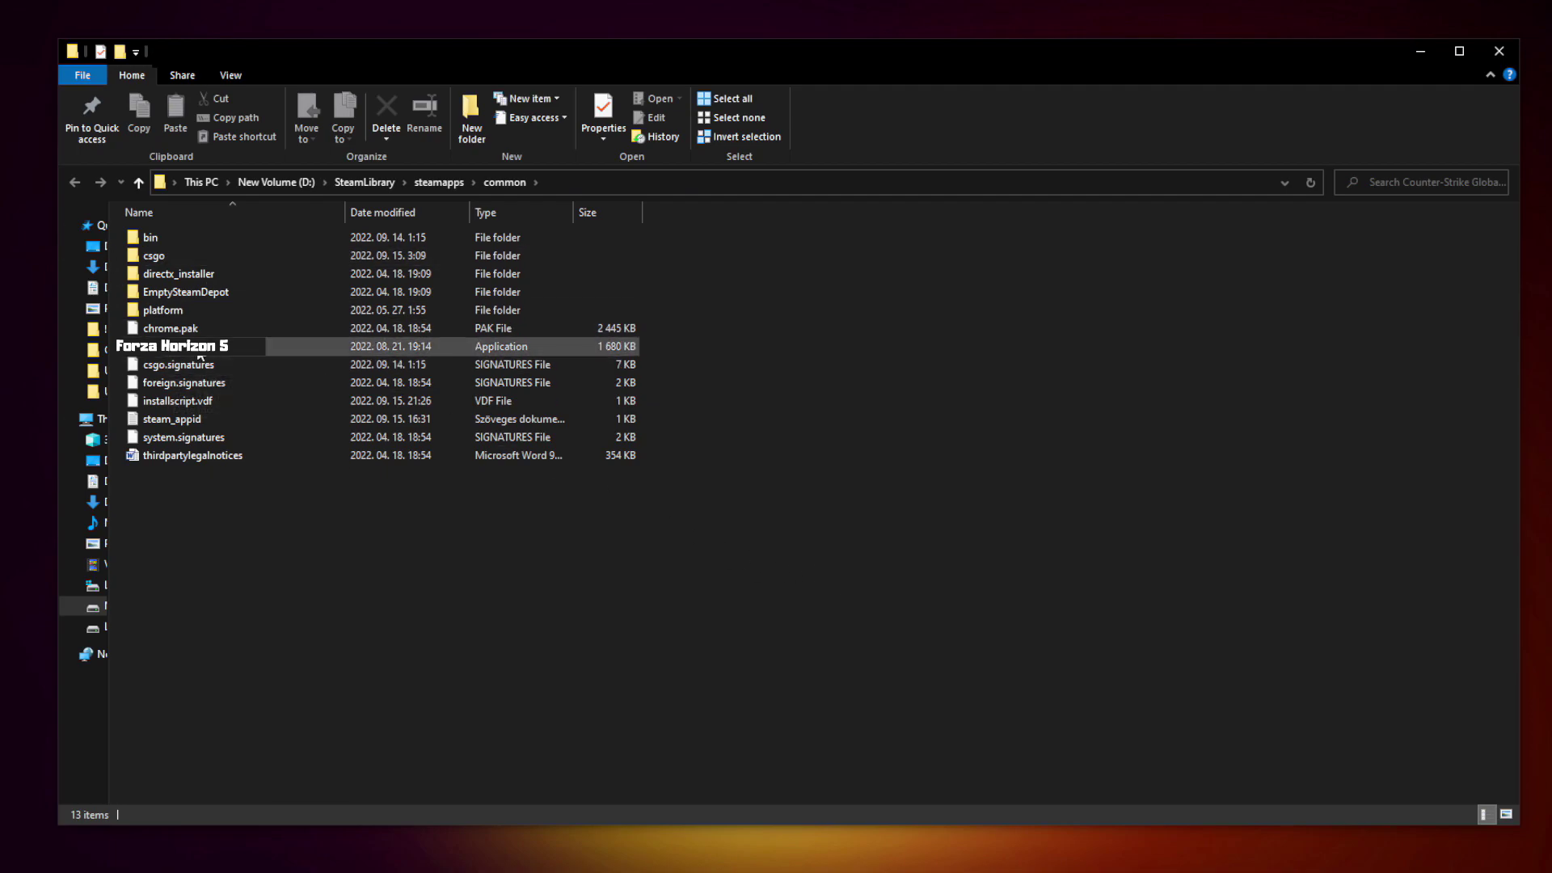
pyautogui.click(299, 352)
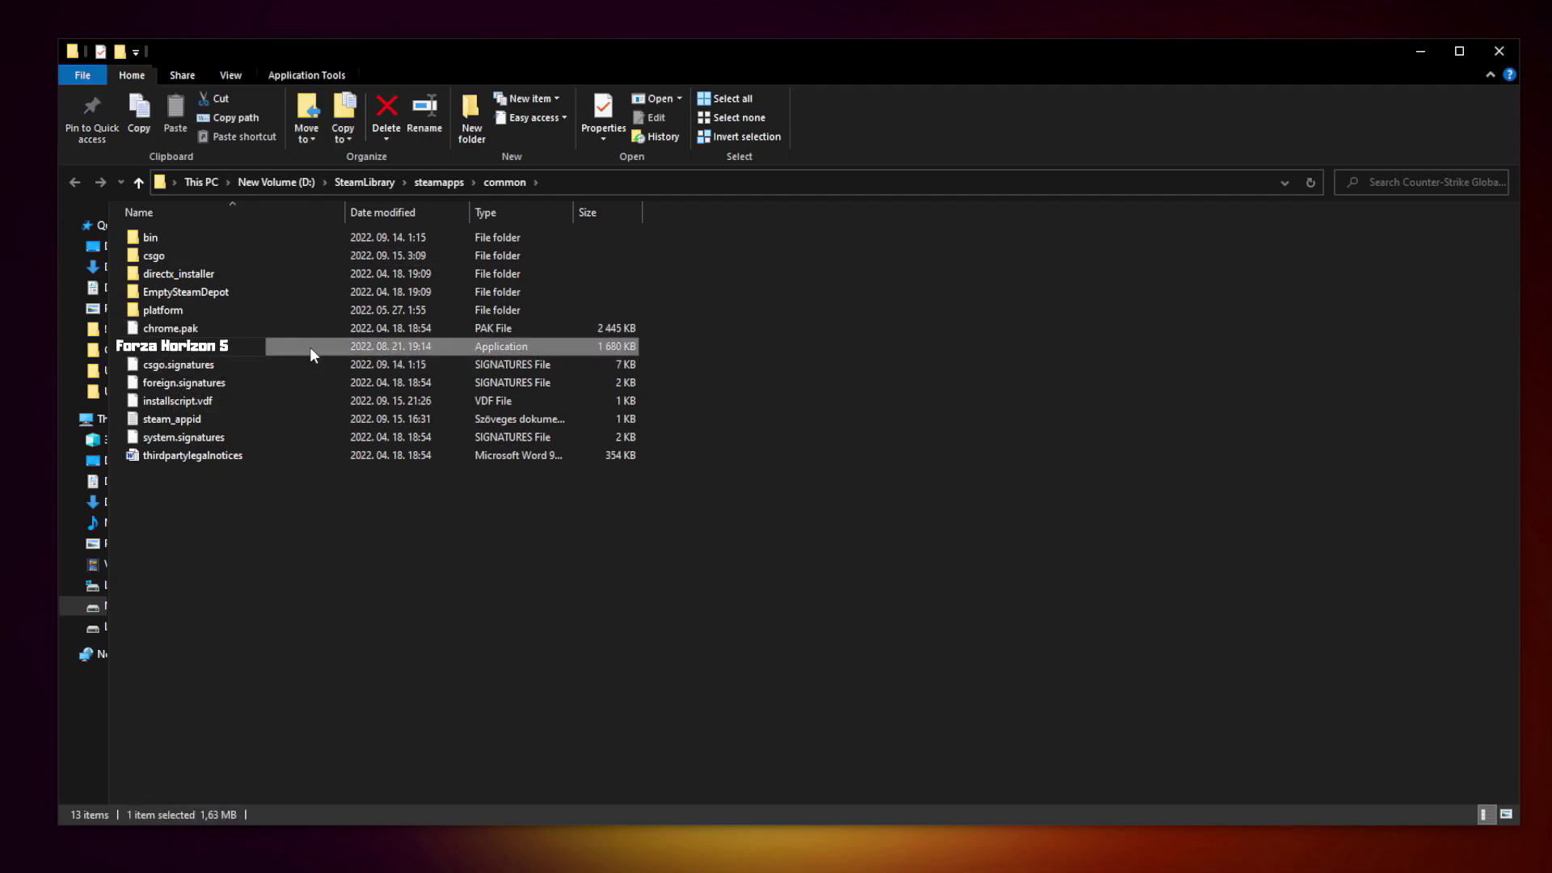
pyautogui.rightClick(310, 348)
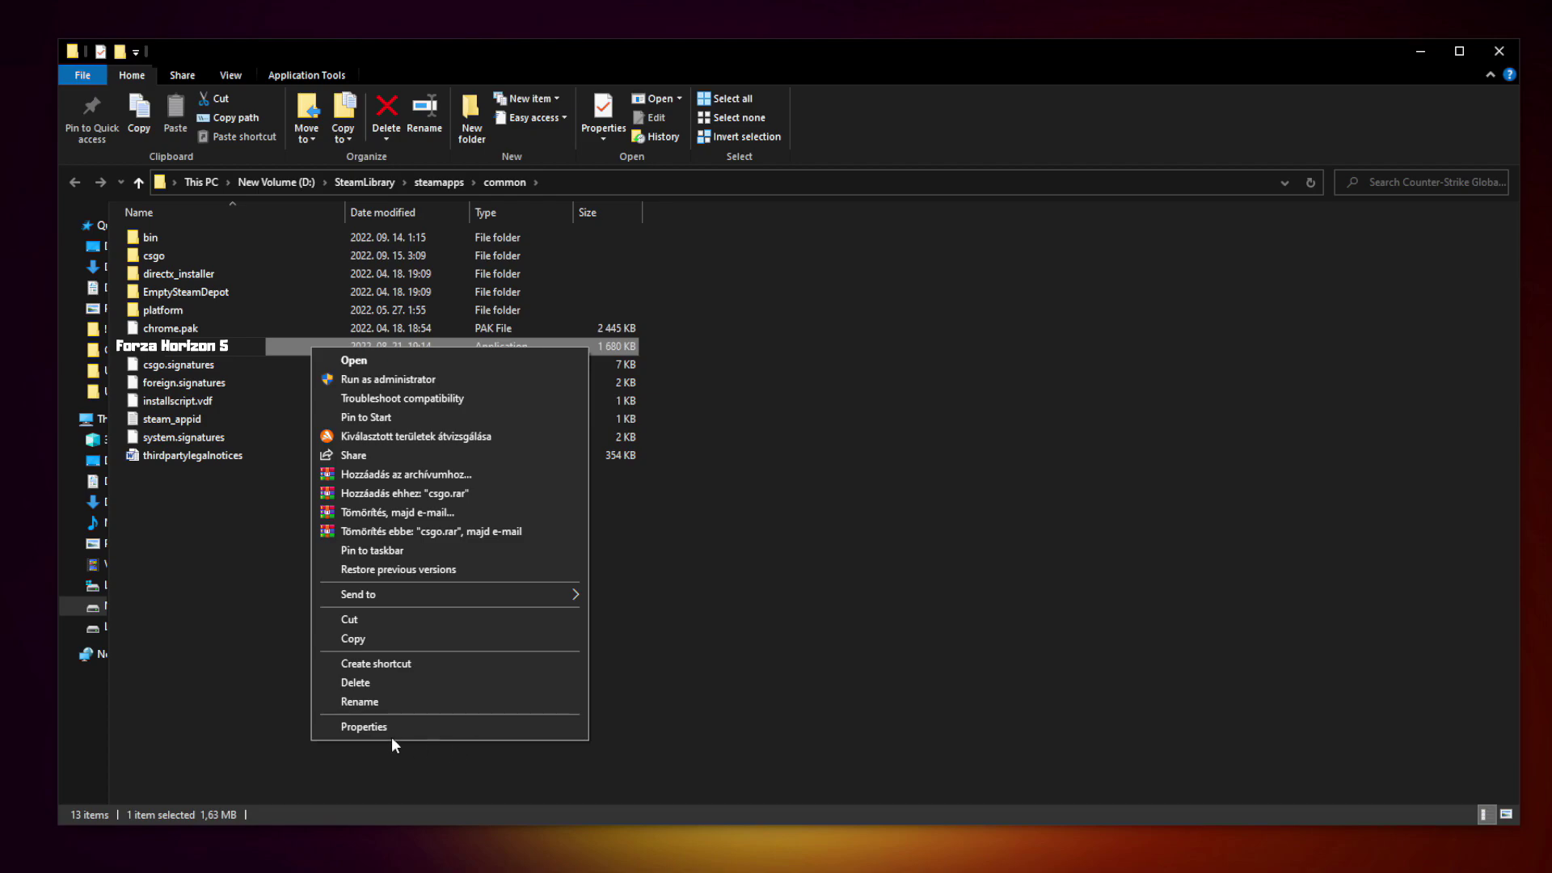
pyautogui.click(448, 724)
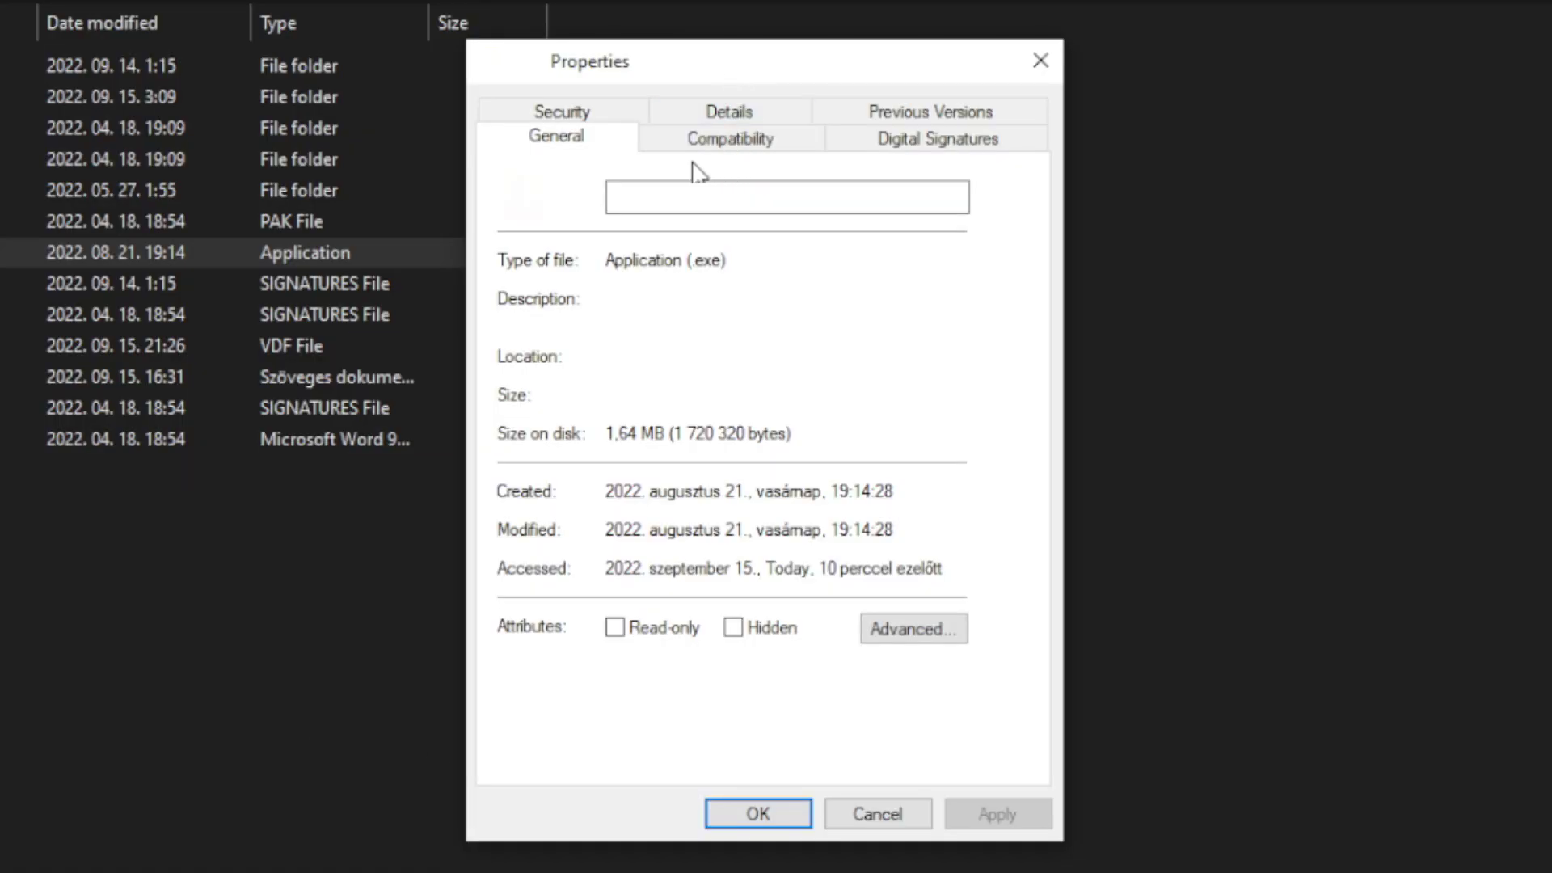
# Enable compatibility mode for the game's application file and set it to Windows 8.
pyautogui.click(752, 156)
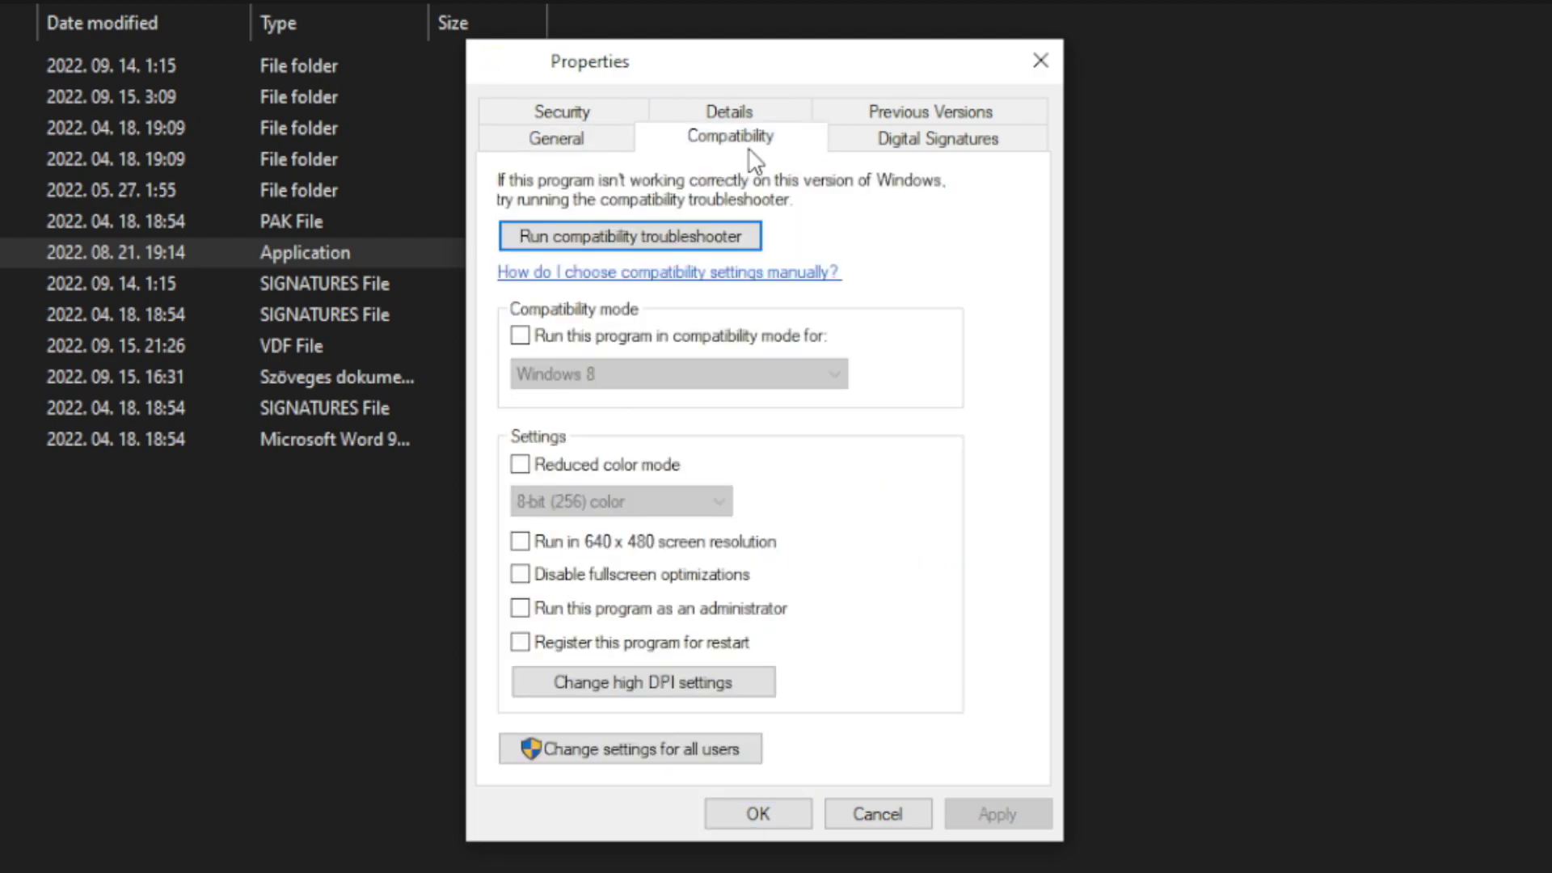
pyautogui.click(527, 337)
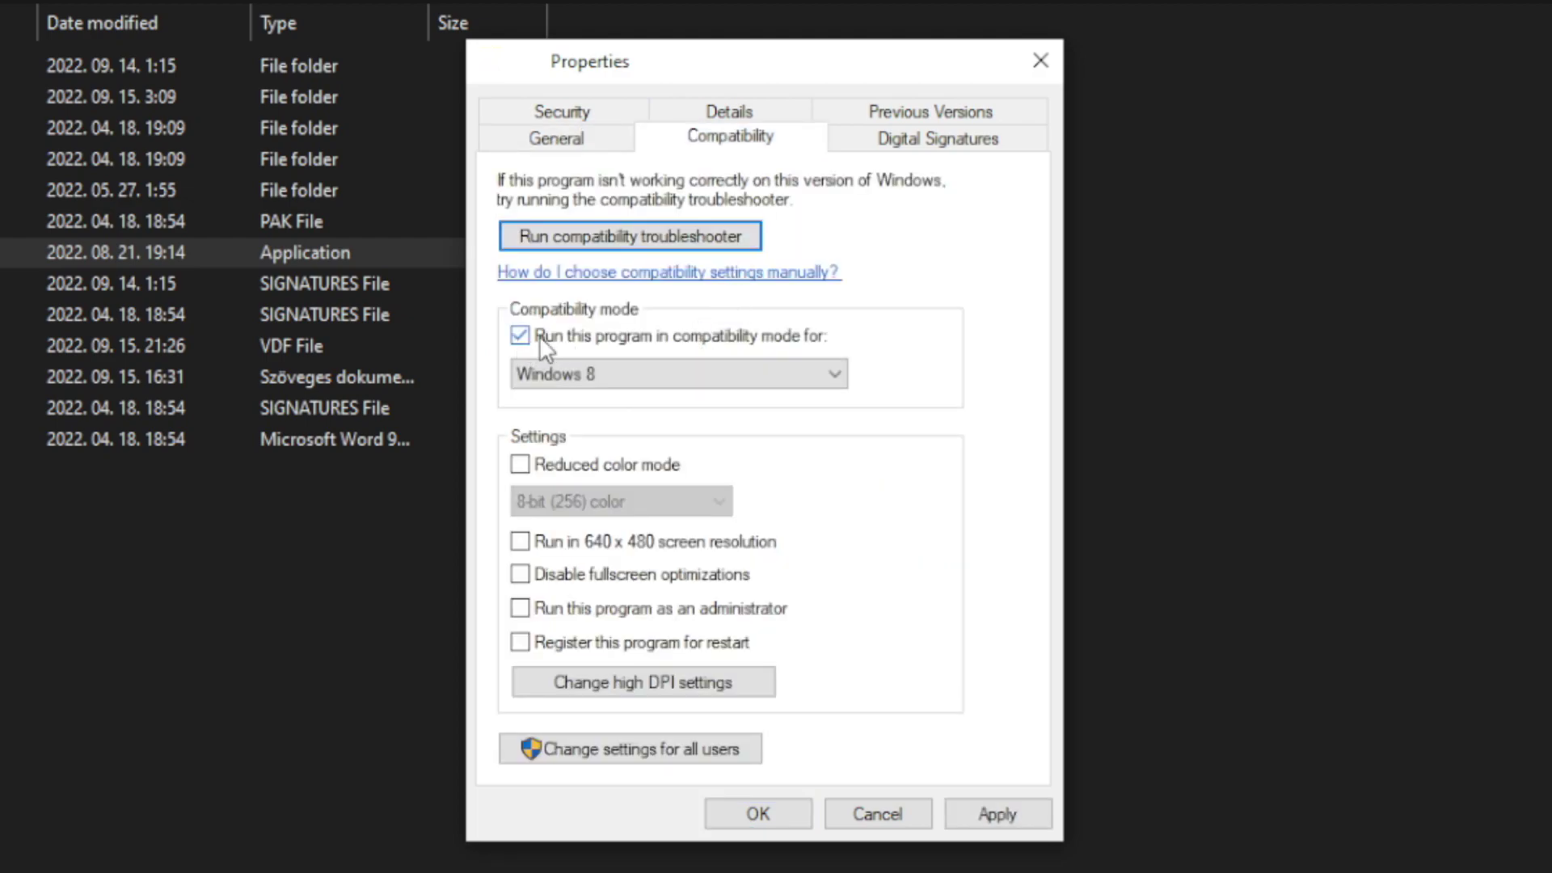
pyautogui.click(600, 363)
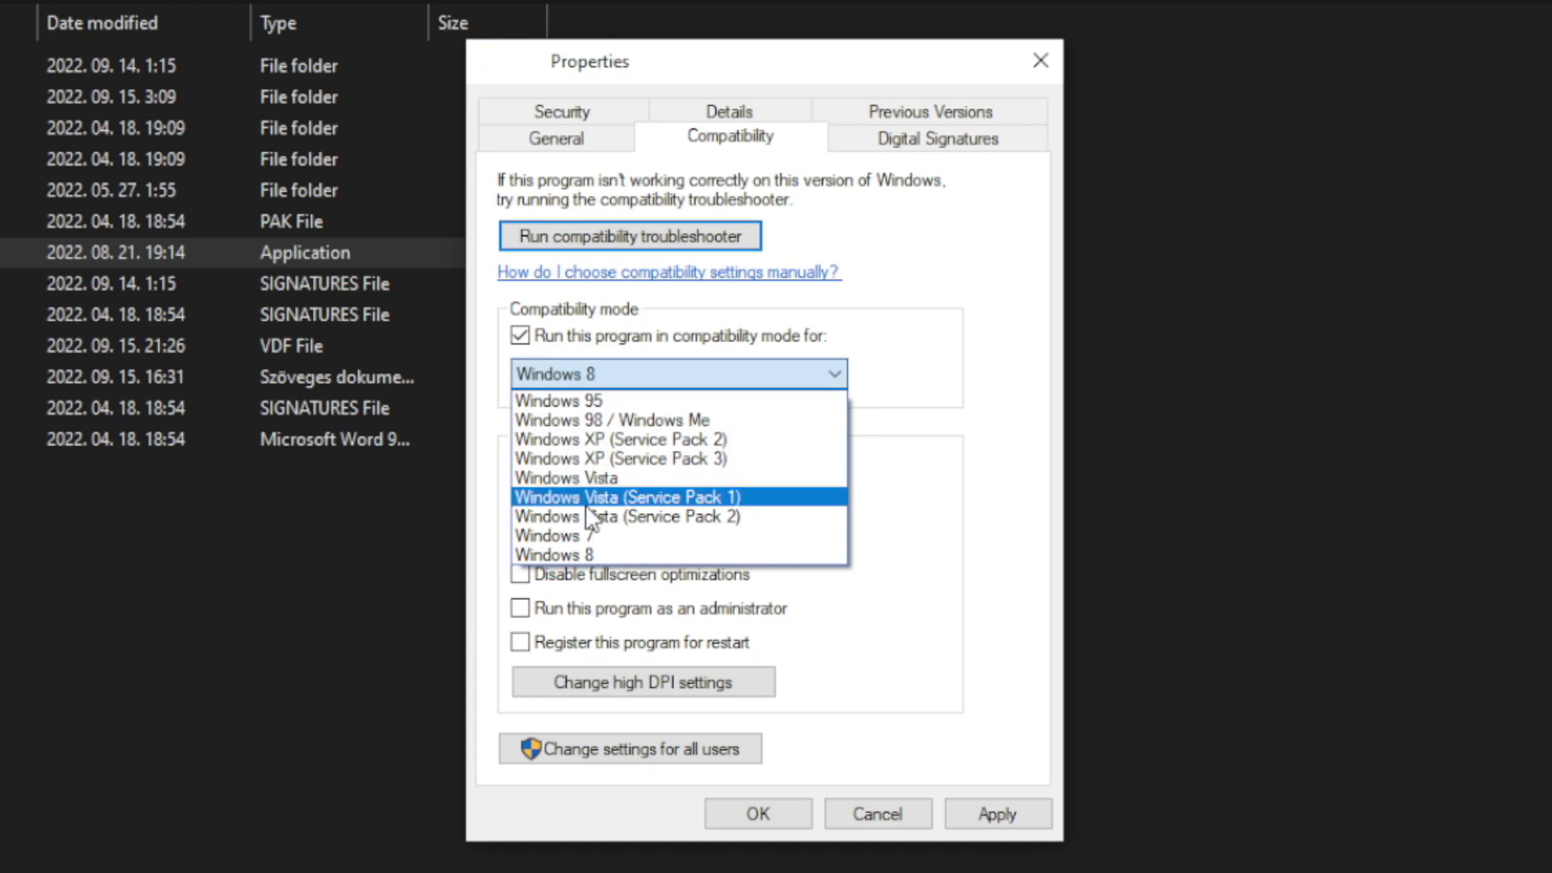
pyautogui.click(600, 555)
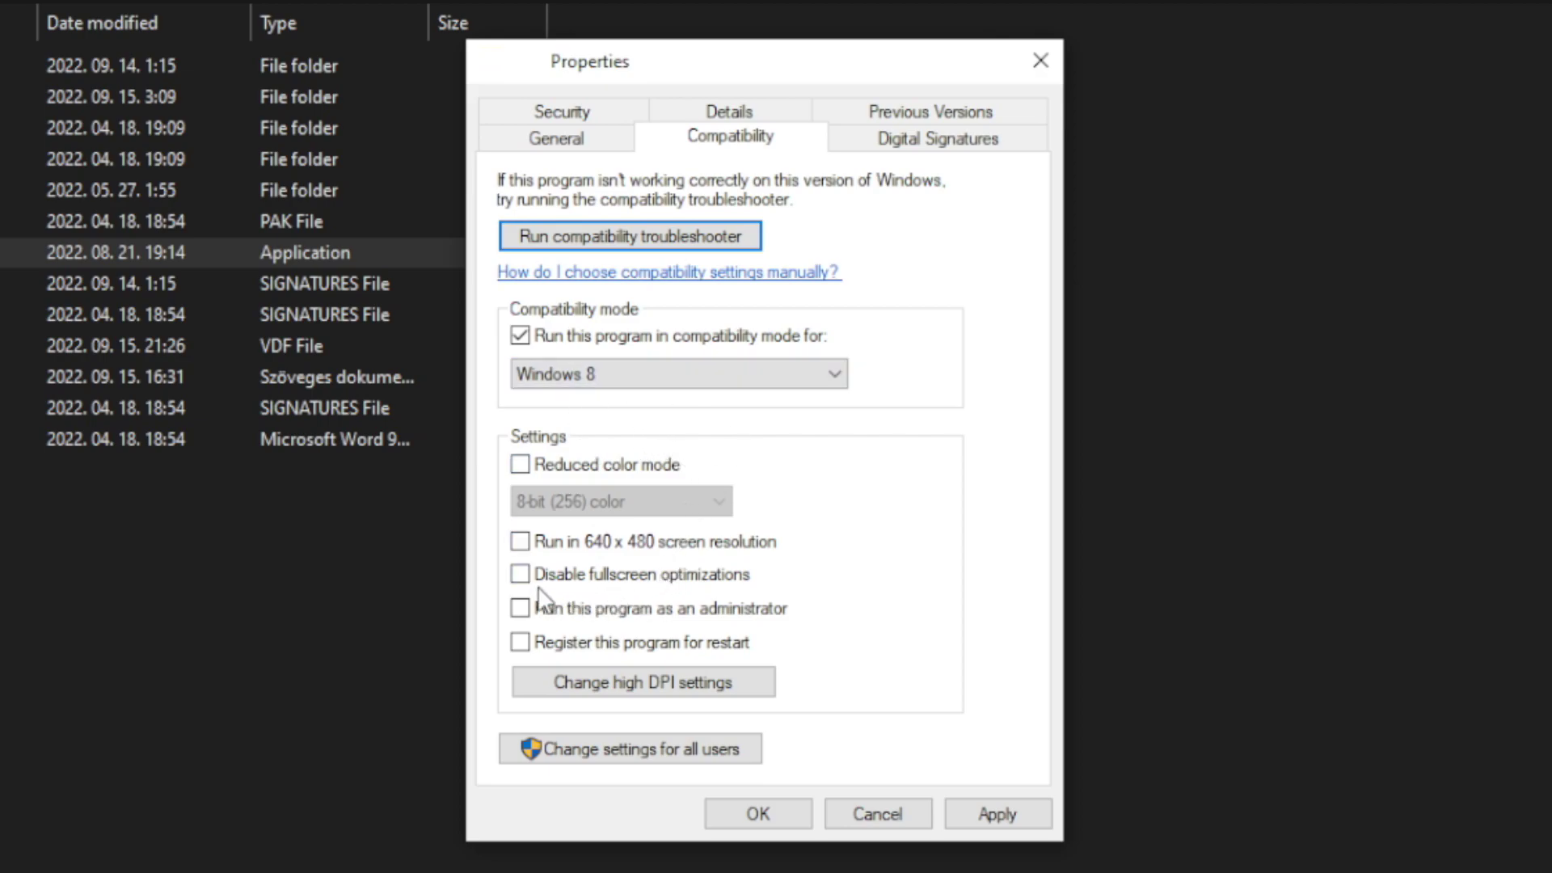
# Disable fullscreen optimizations, set the game to run as an administrator, and apply the compatibility settings.
pyautogui.click(628, 581)
pyautogui.click(751, 619)
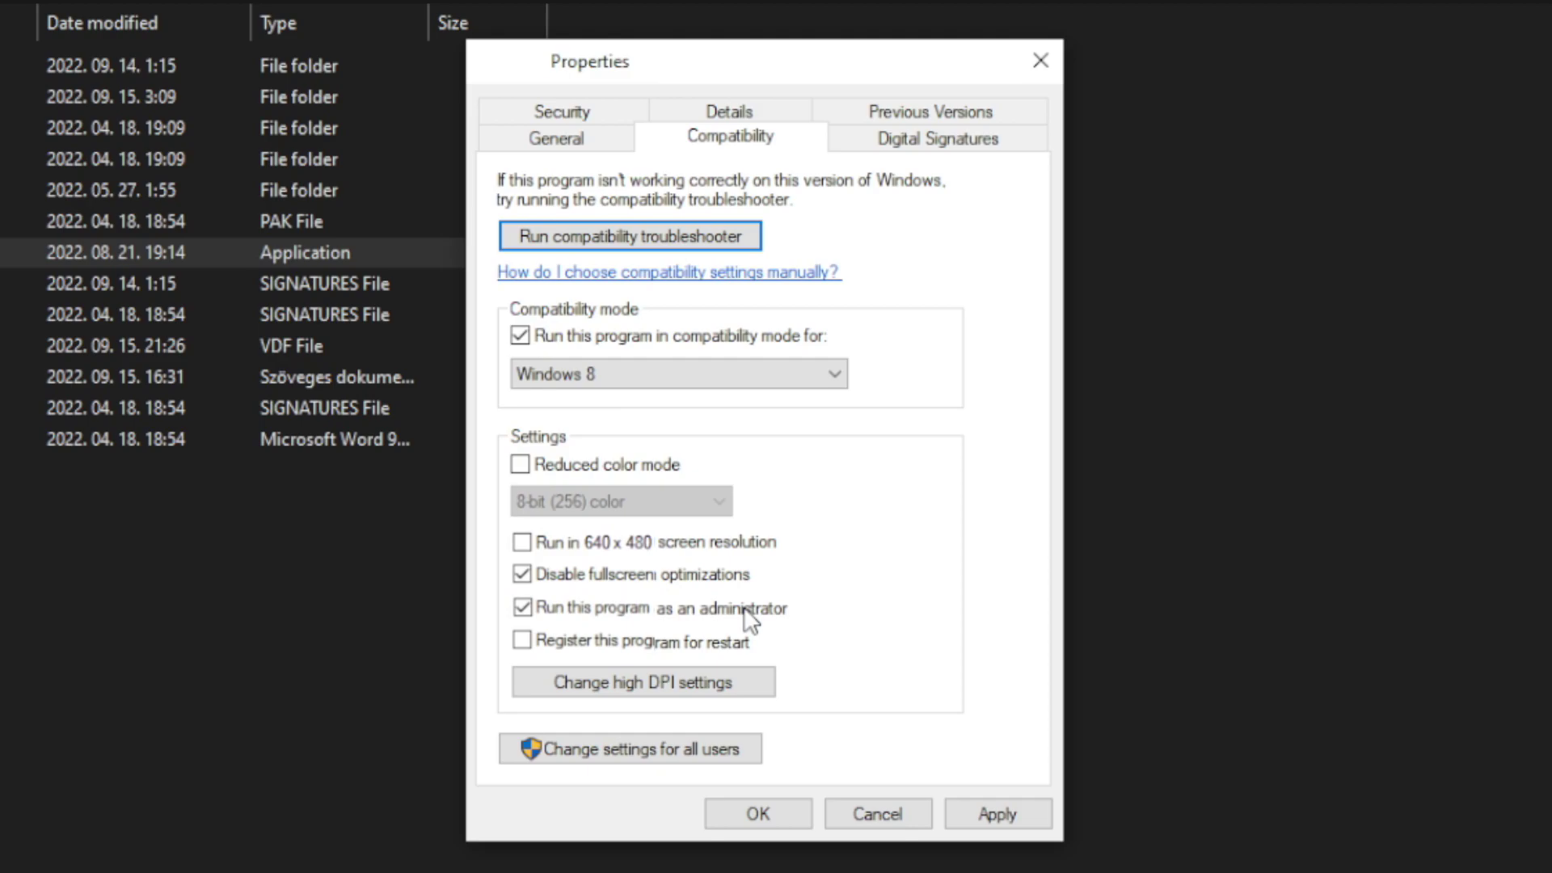
pyautogui.click(1011, 816)
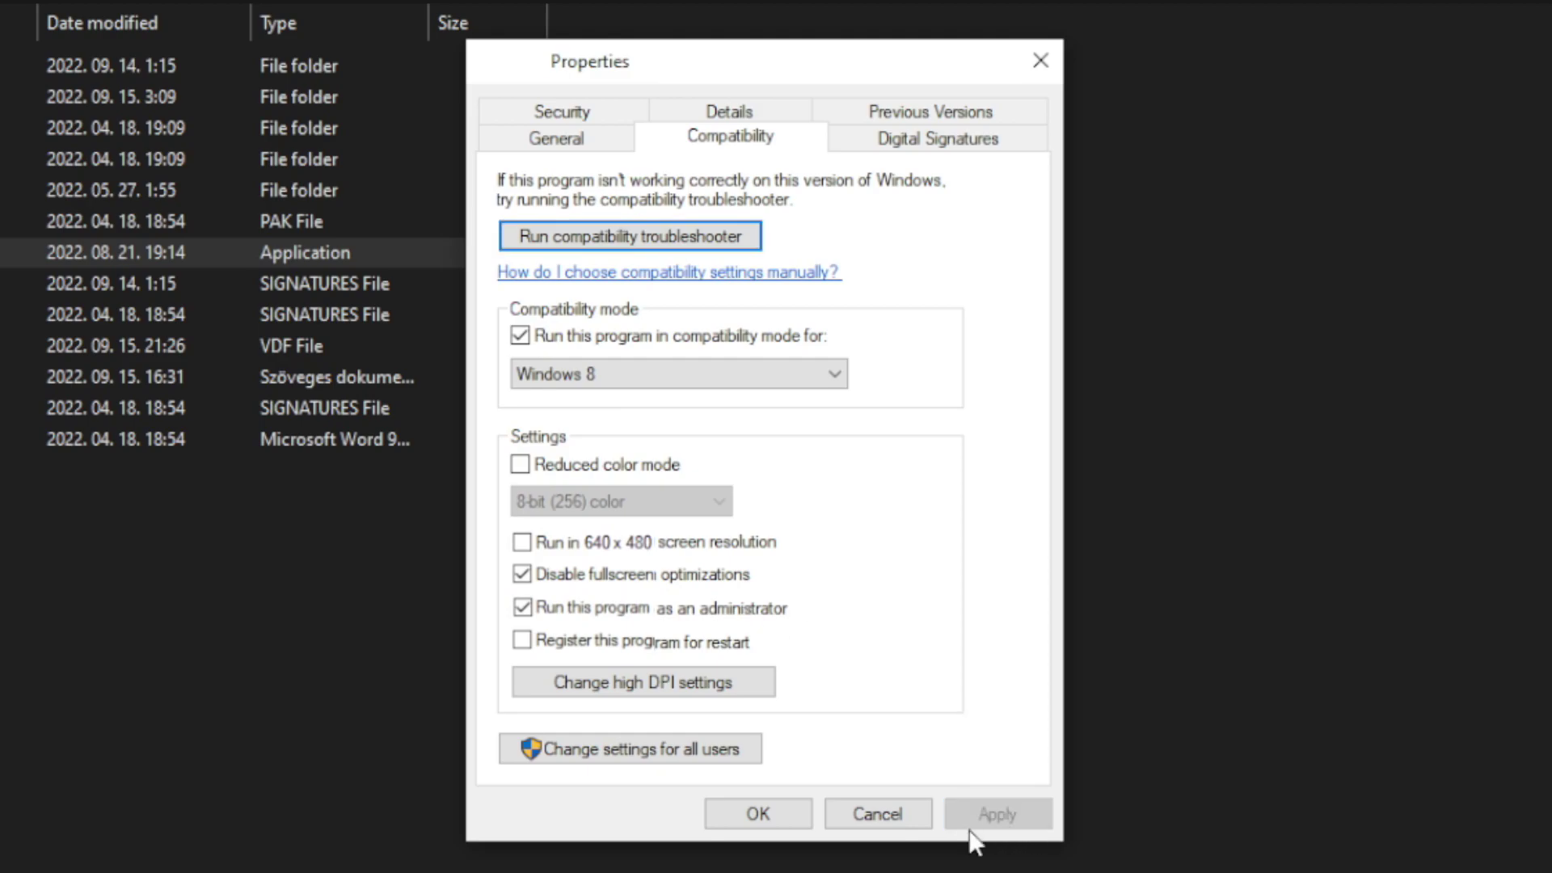
pyautogui.click(755, 823)
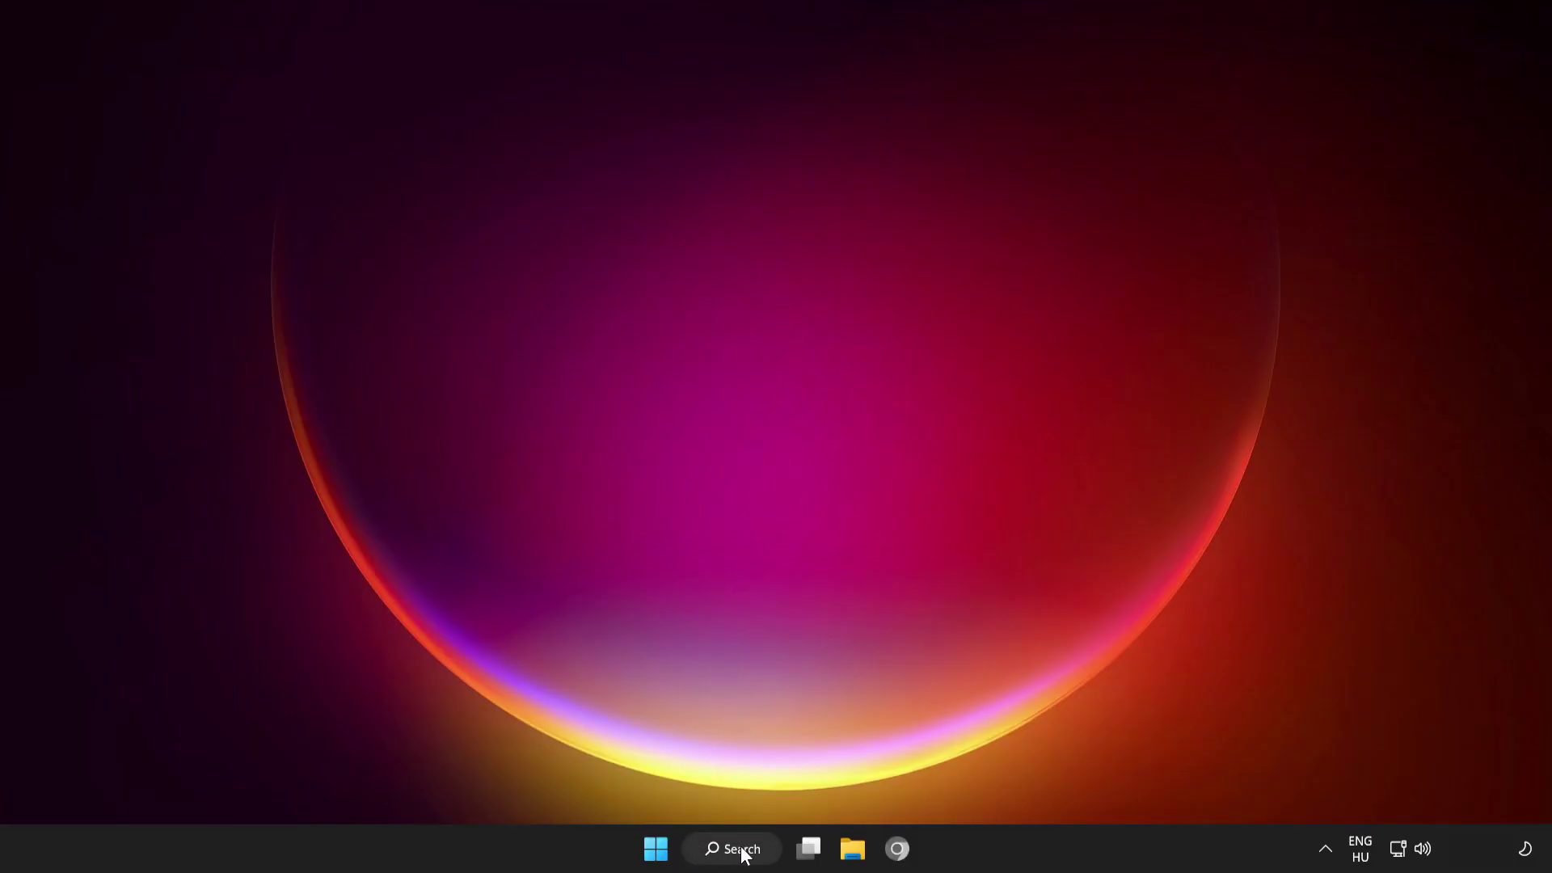
# Find the Windows Update settings by searching for "update", check for updates, and close Settings.
pyautogui.click(725, 845)
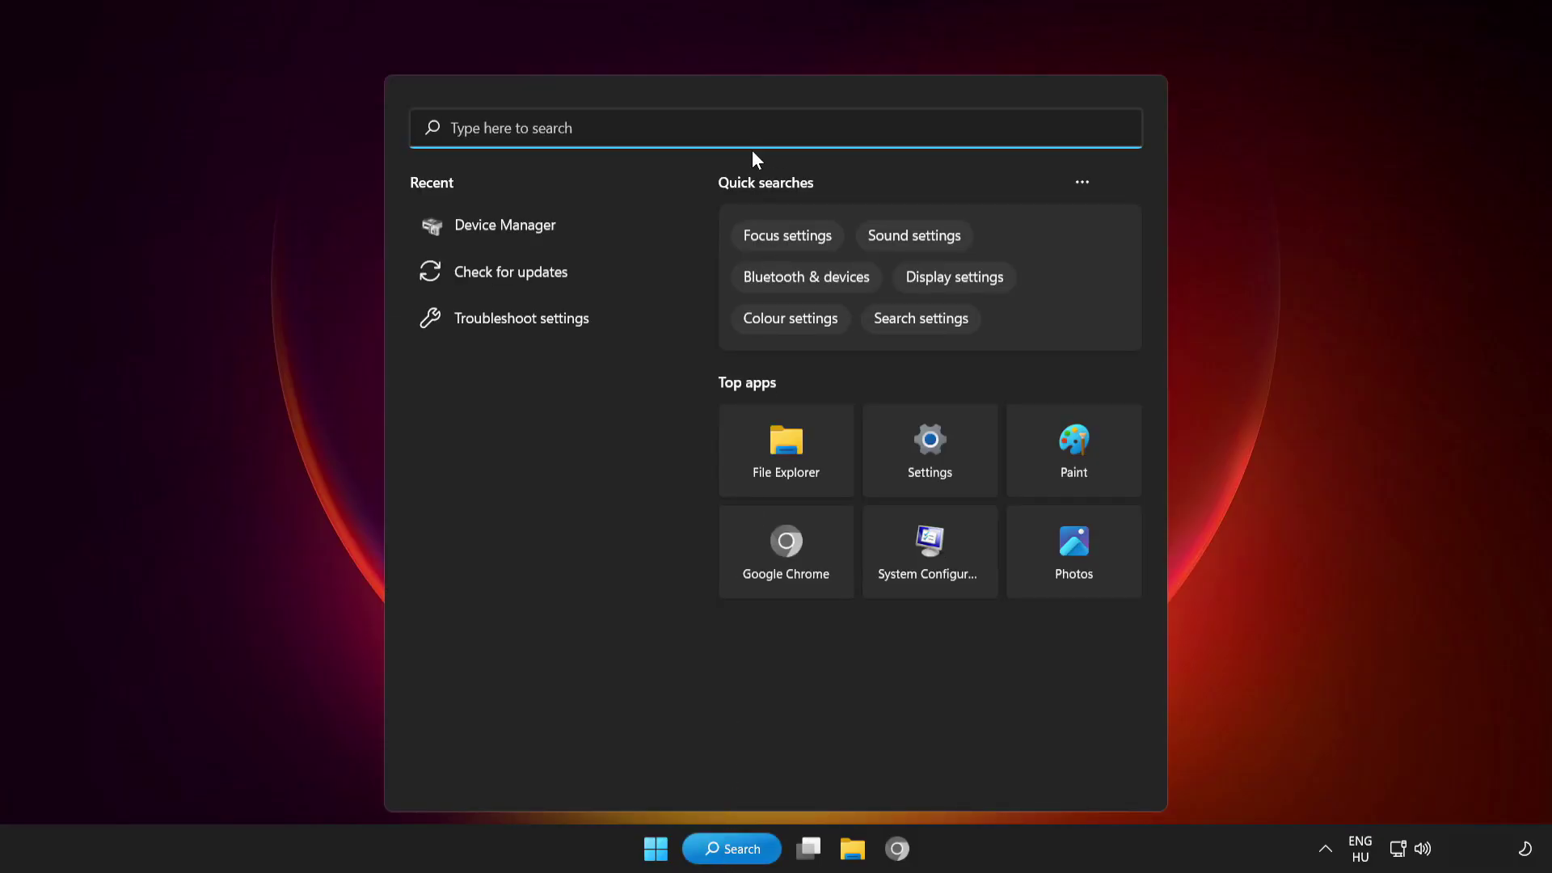
pyautogui.write('update')
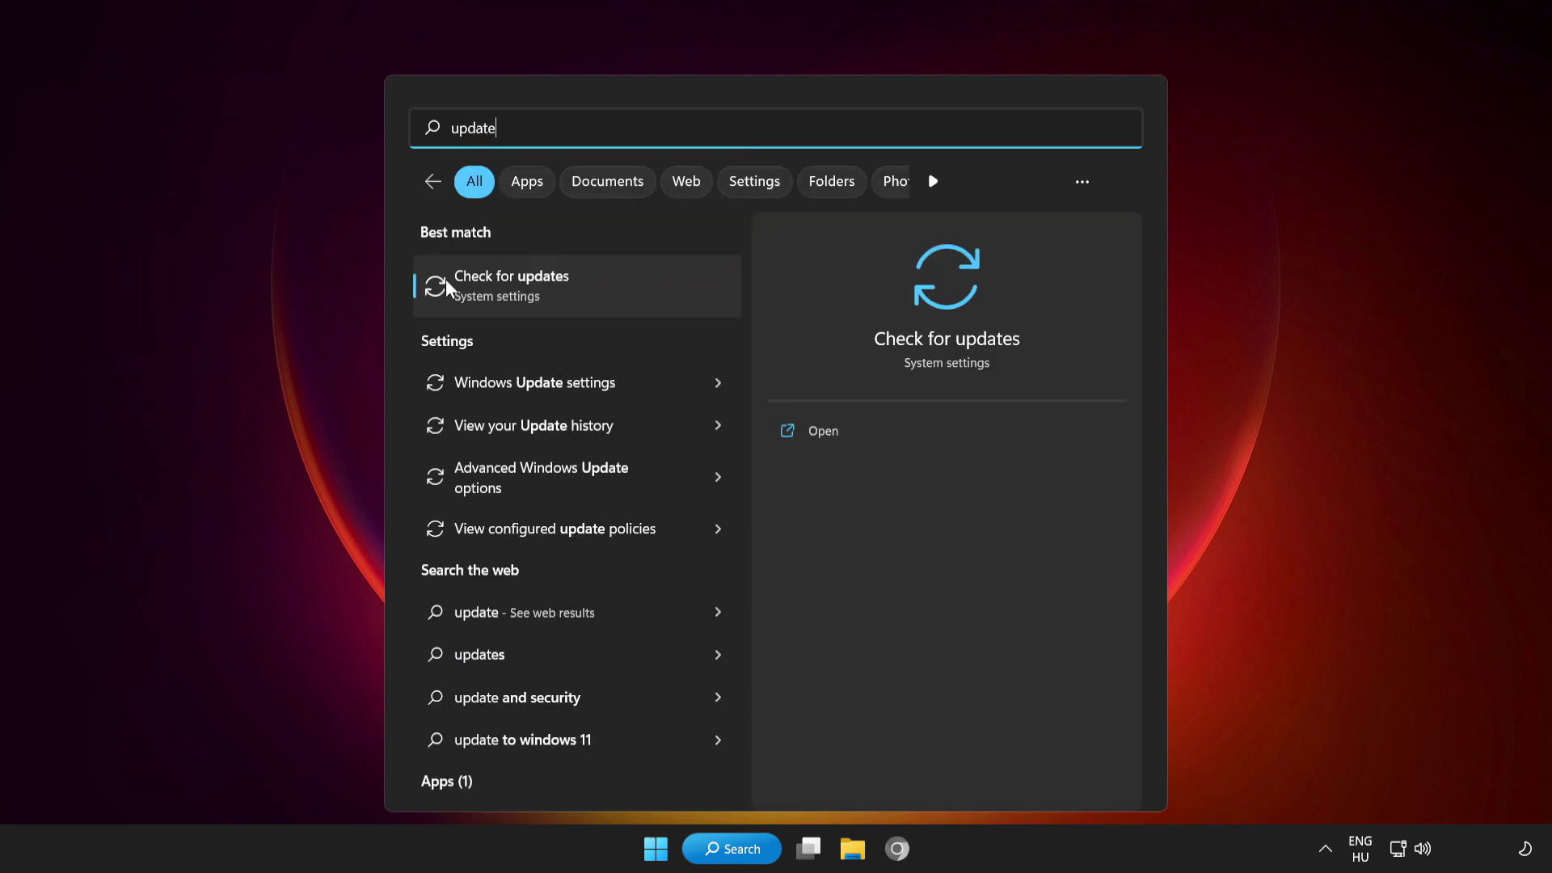
pyautogui.click(612, 283)
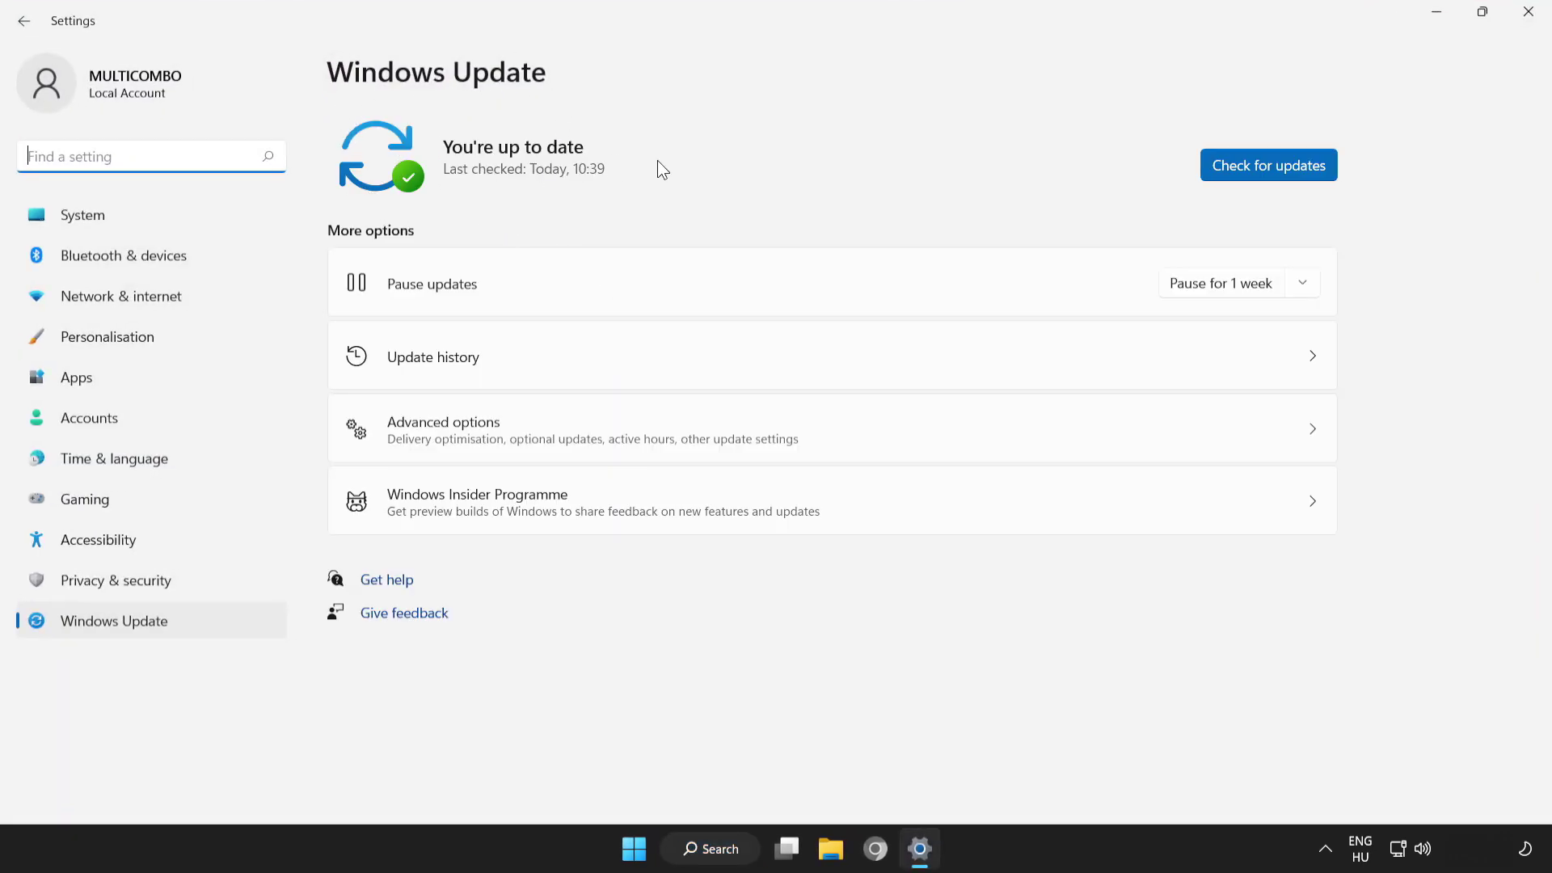
pyautogui.click(1273, 167)
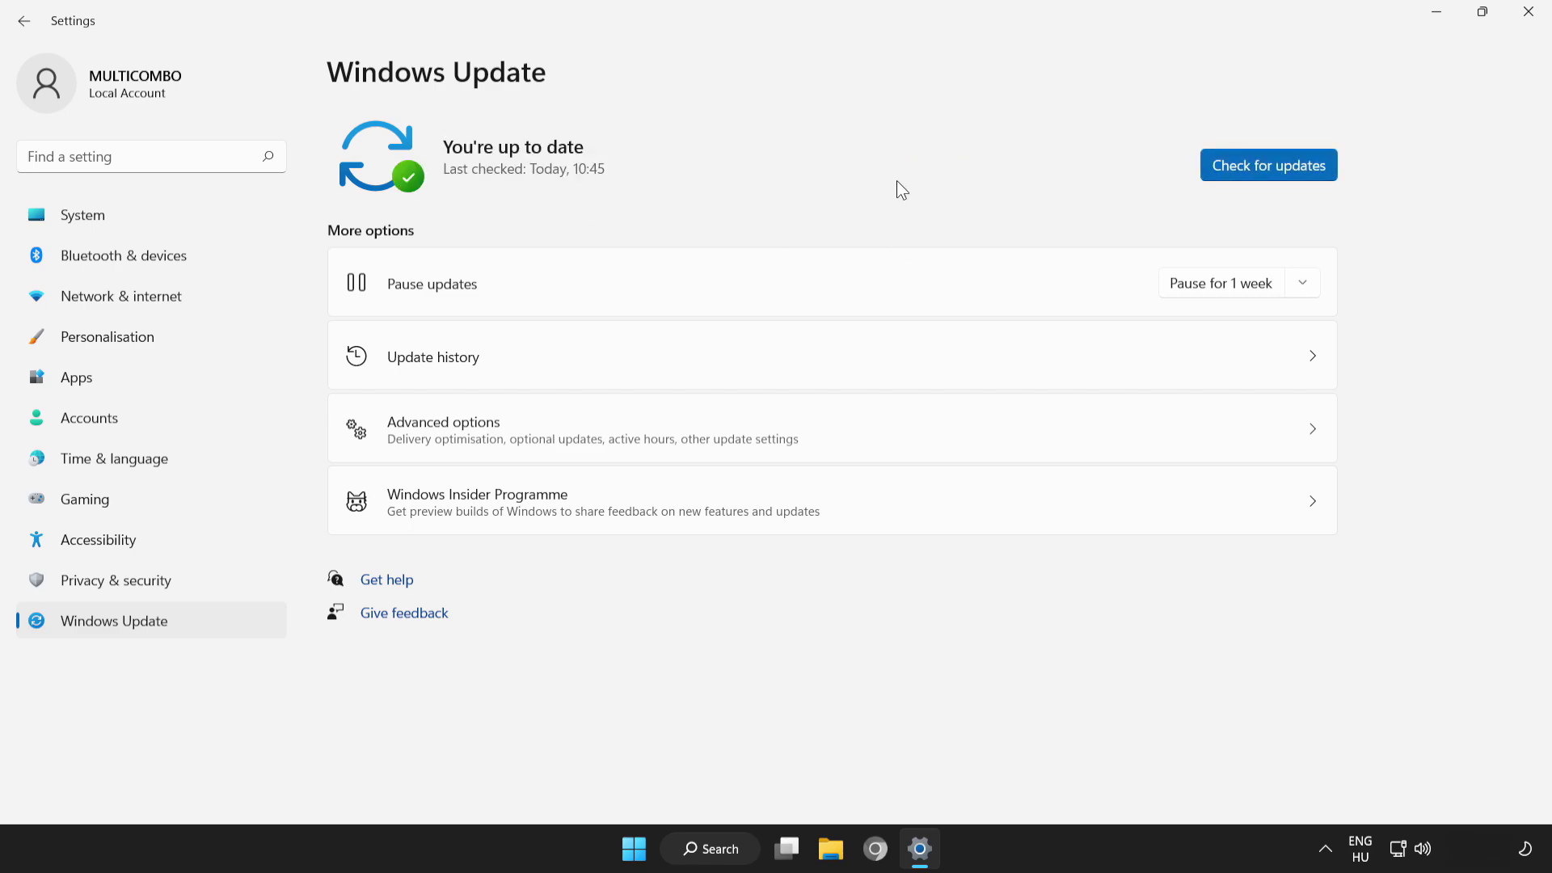
pyautogui.click(1528, 13)
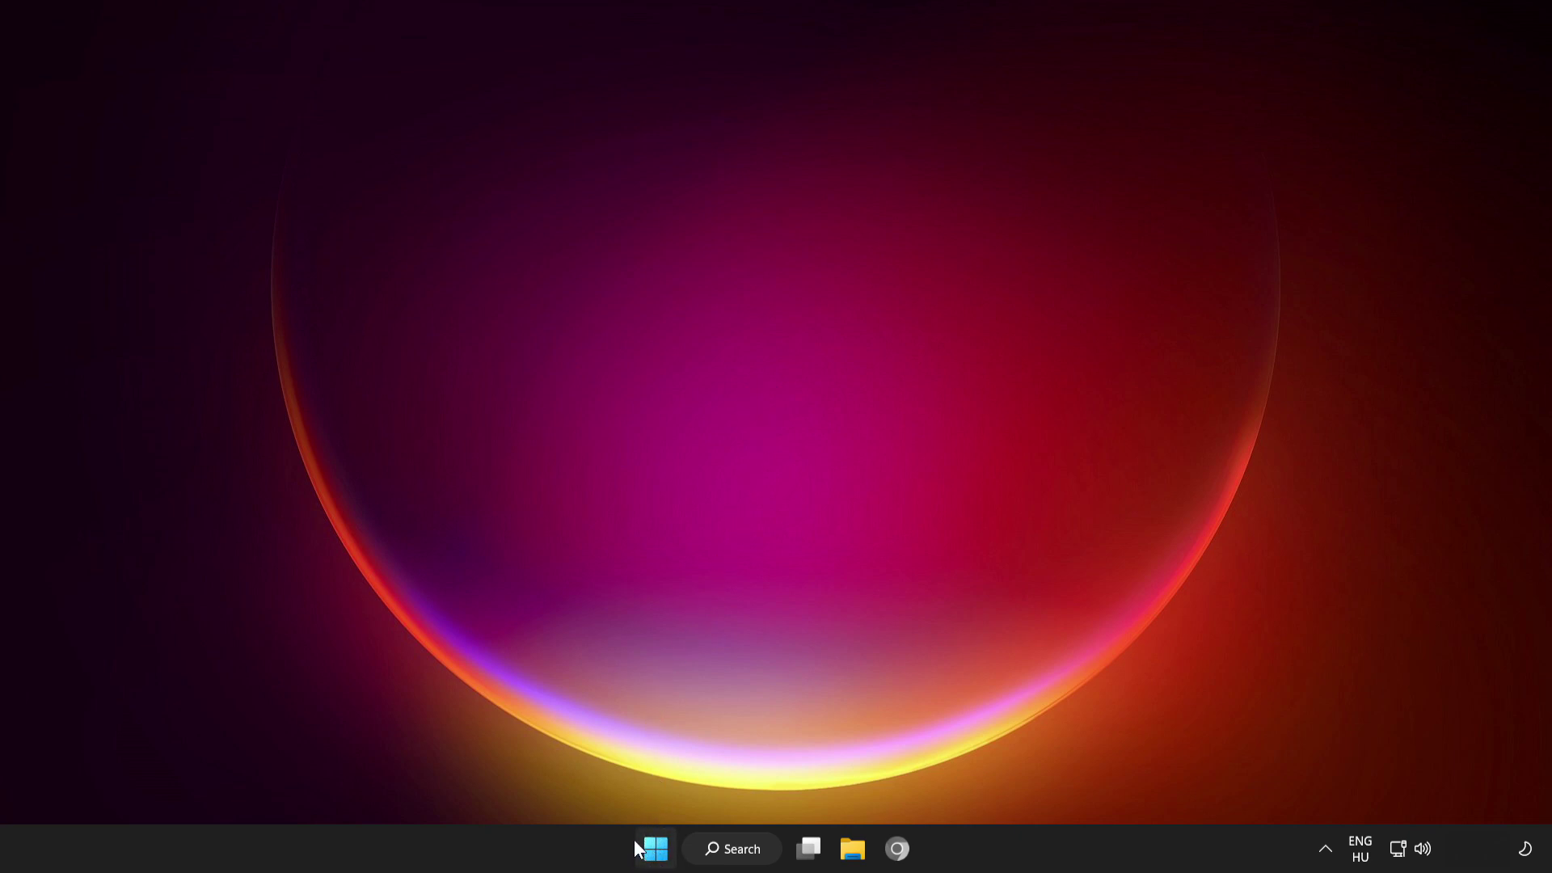
# Open Task Manager and show the list of startup apps.
pyautogui.rightClick(657, 846)
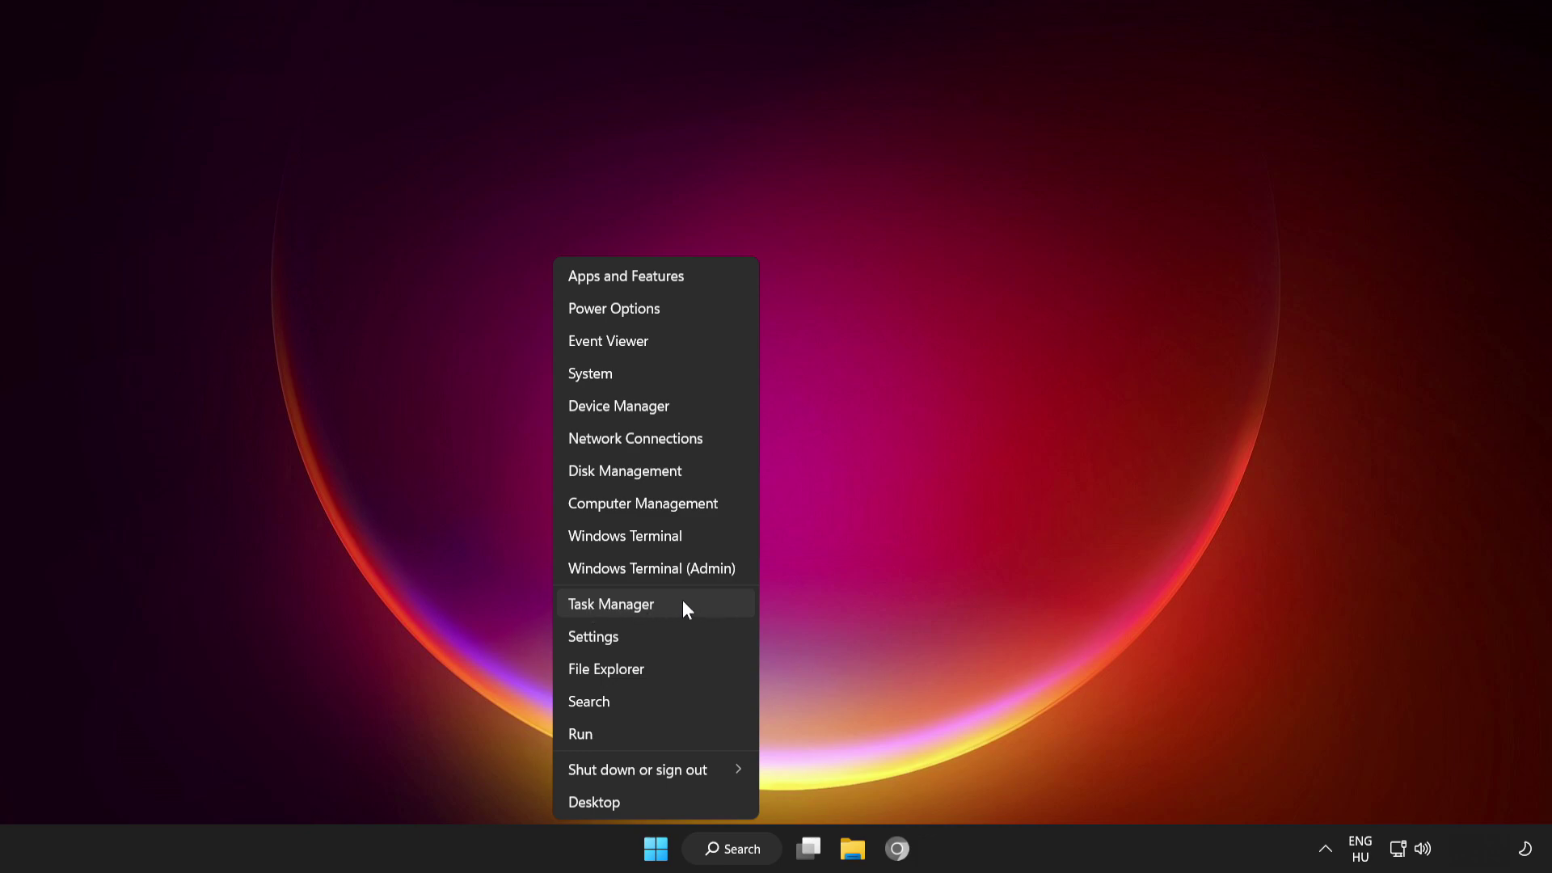
pyautogui.click(705, 604)
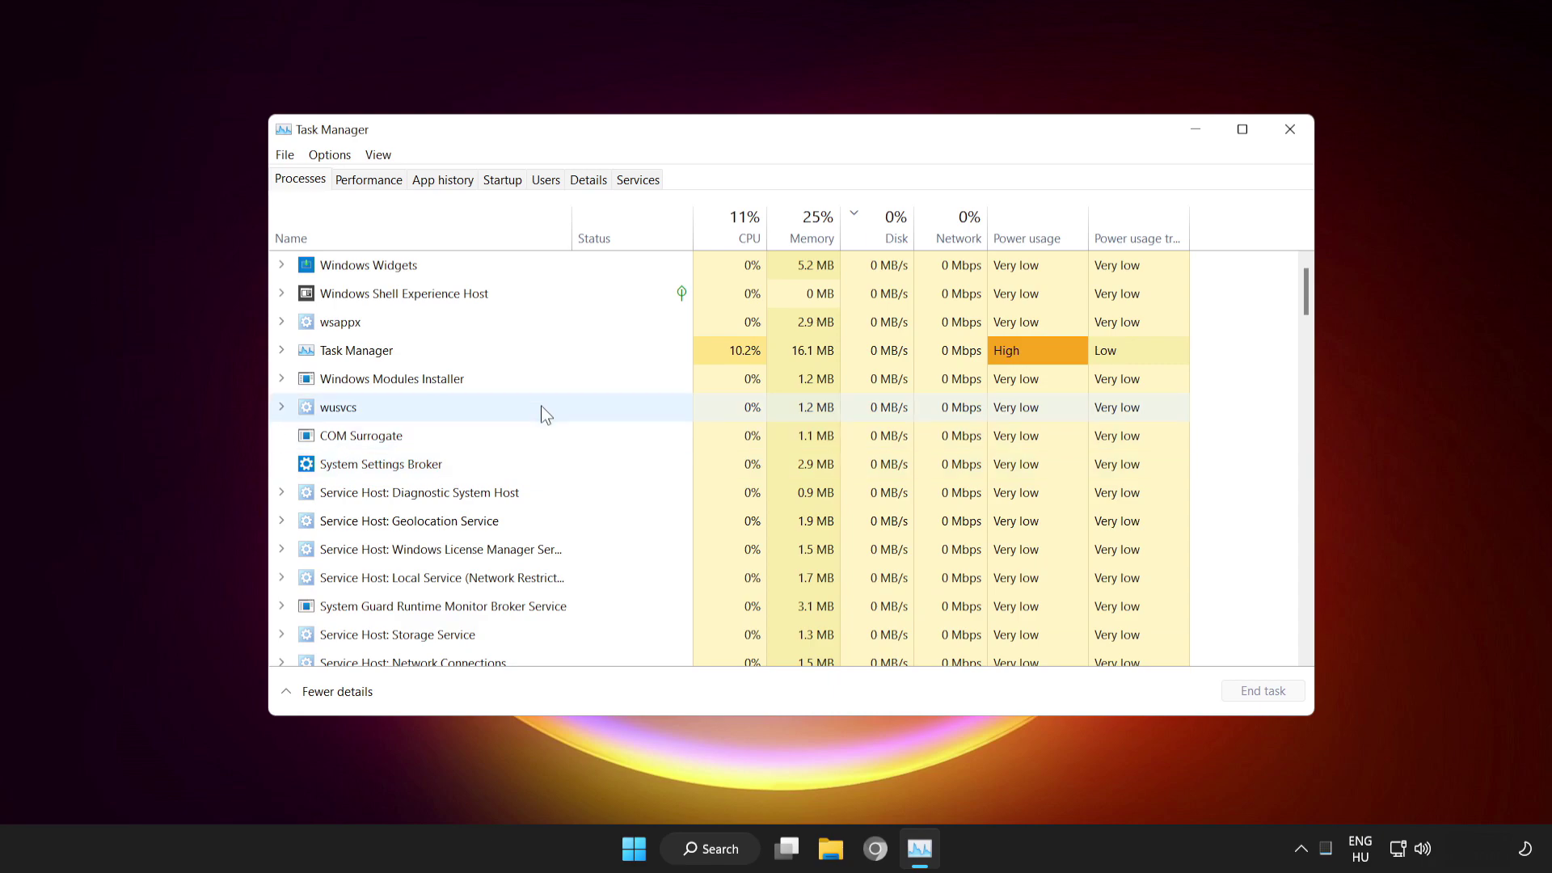
pyautogui.click(501, 184)
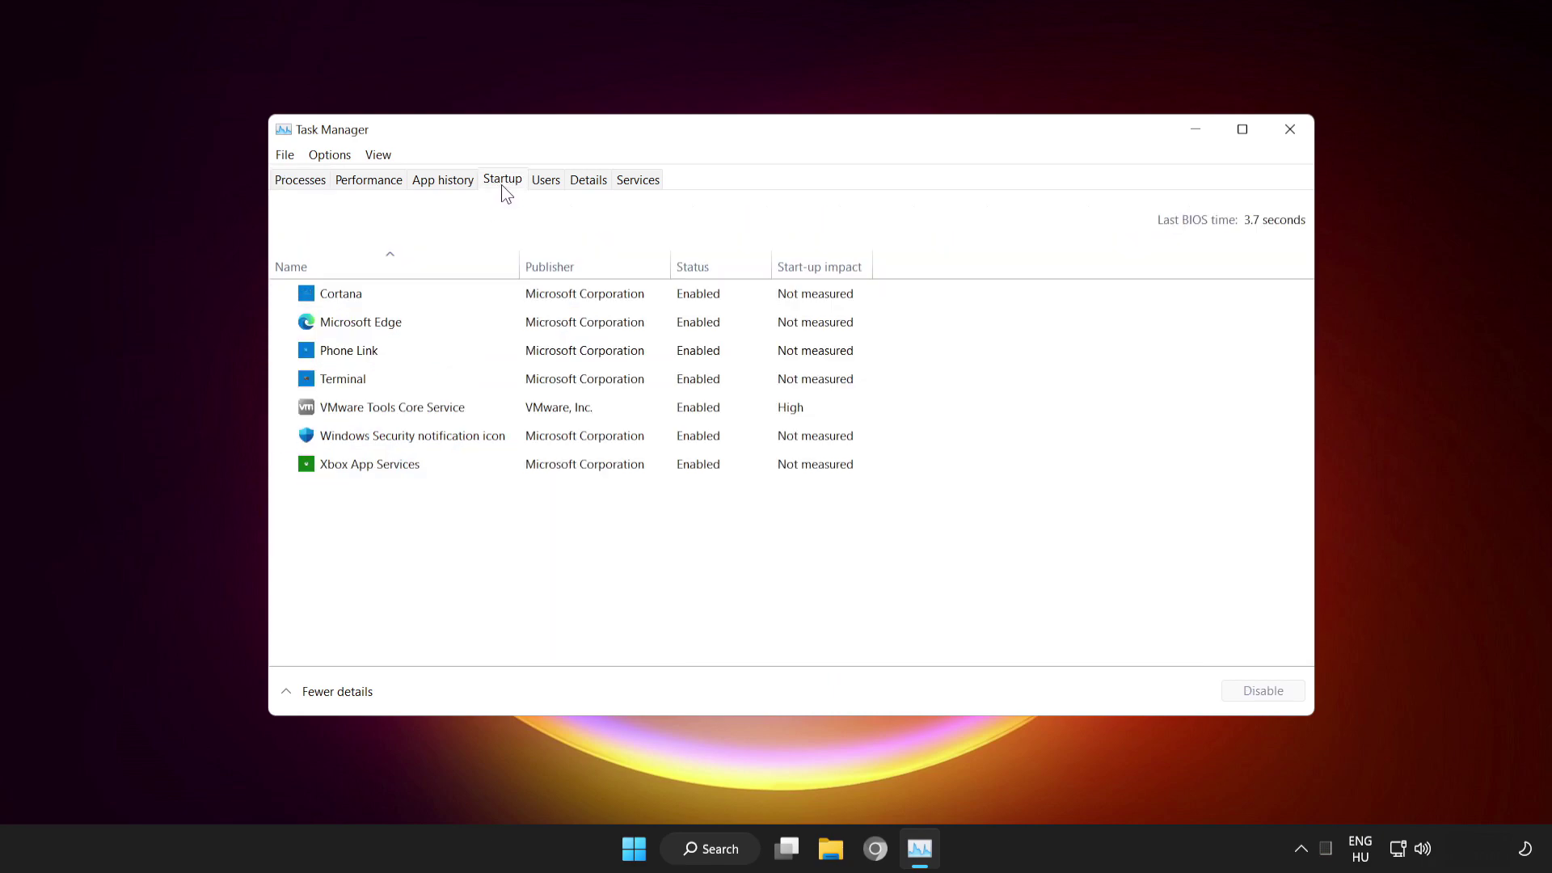
# Disable Cortana, Microsoft Edge, Phone Link and Terminal as startup apps, and close Task Manager.
pyautogui.click(488, 289)
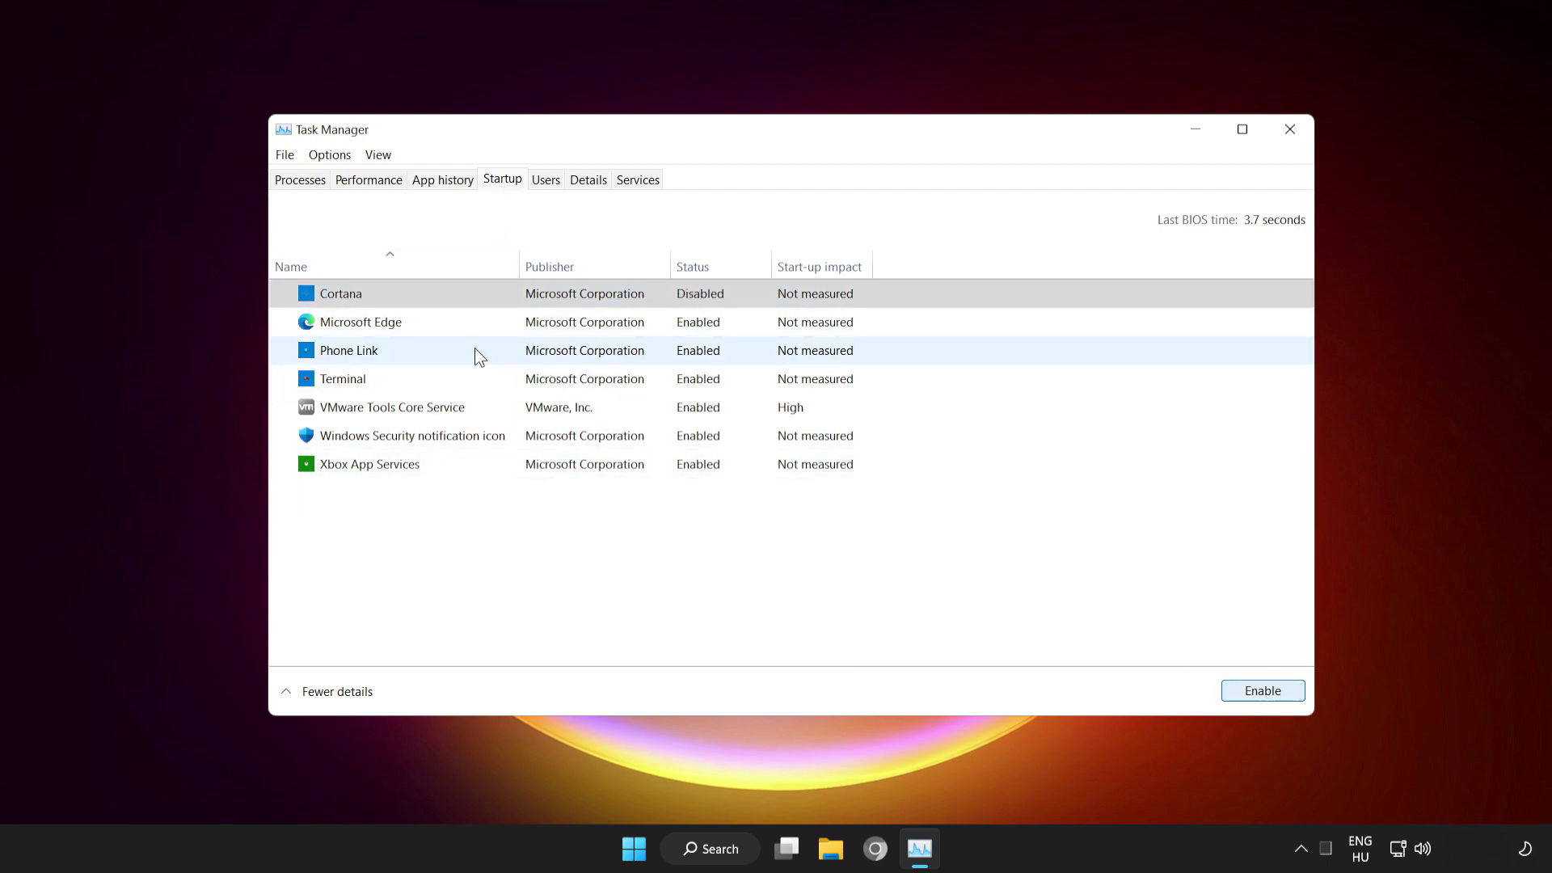
pyautogui.click(454, 322)
pyautogui.click(1266, 693)
pyautogui.click(424, 353)
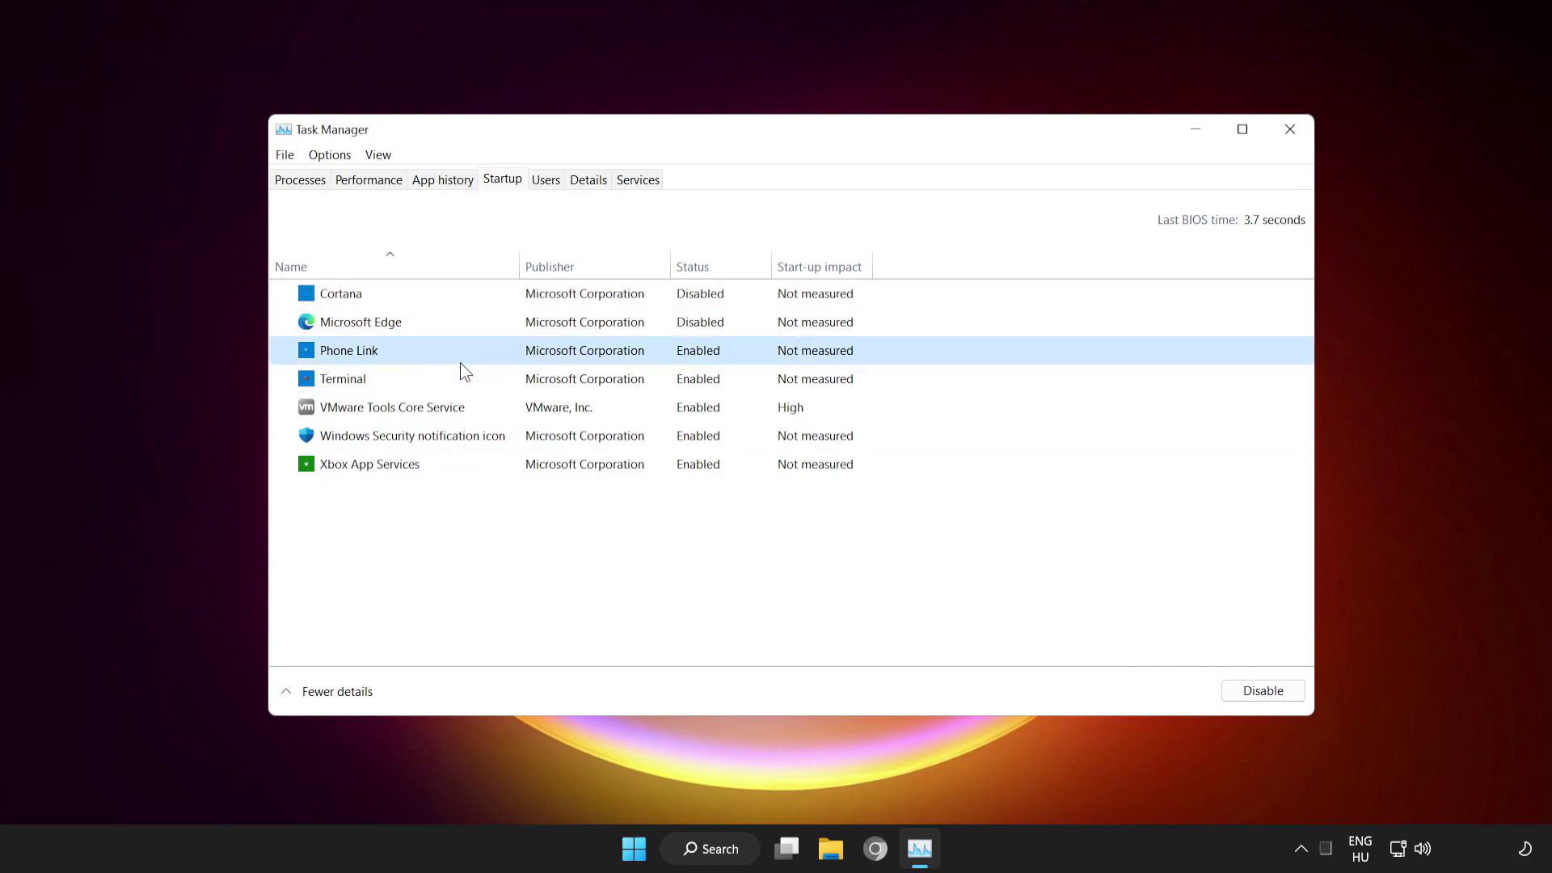
pyautogui.click(1253, 685)
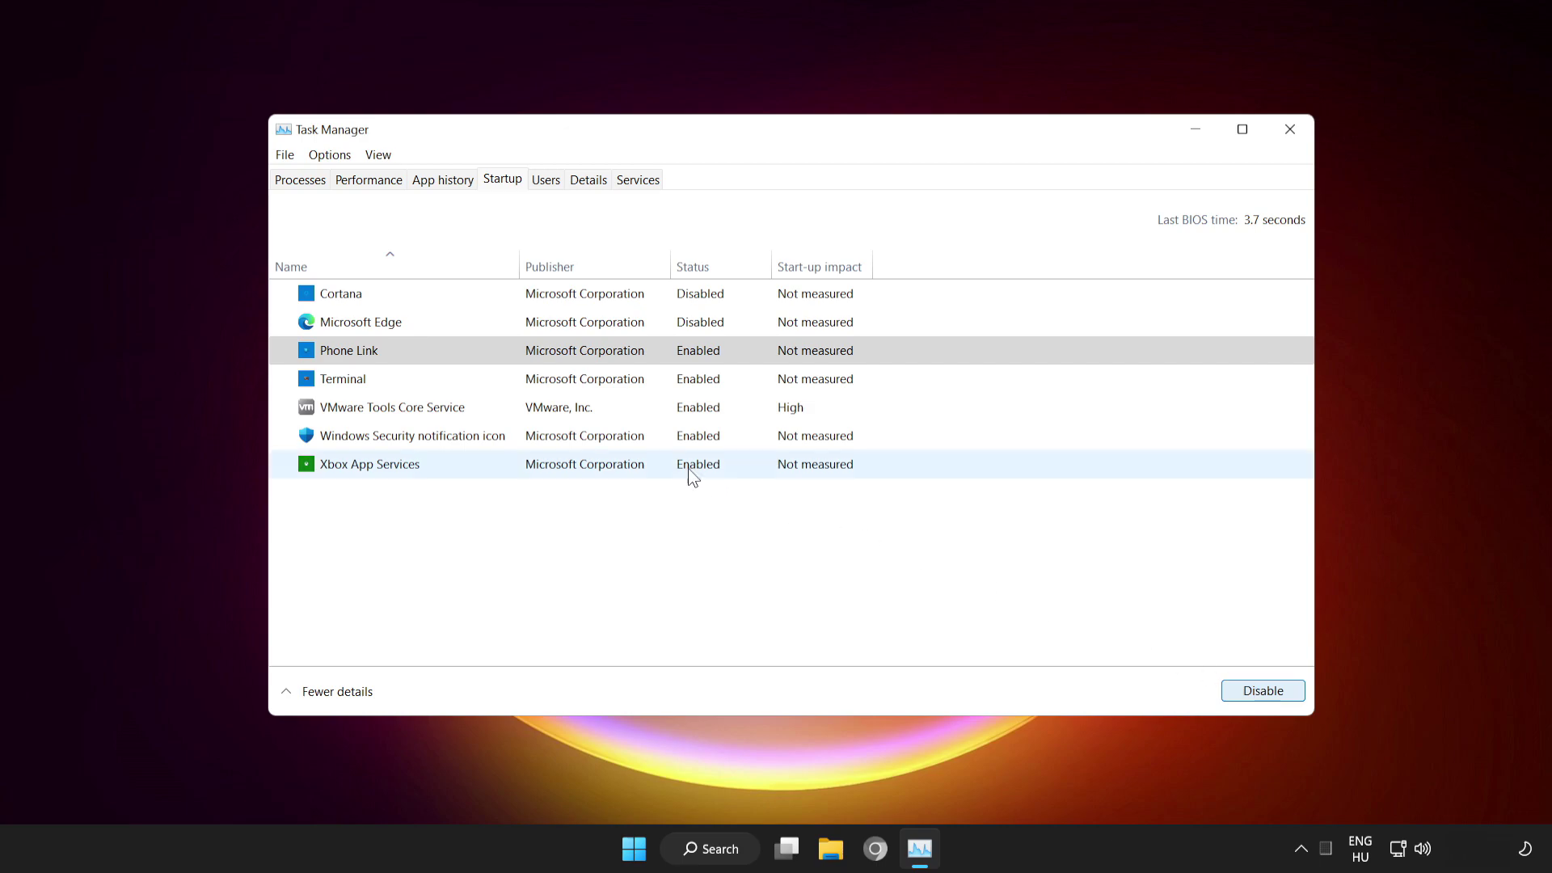
pyautogui.click(461, 383)
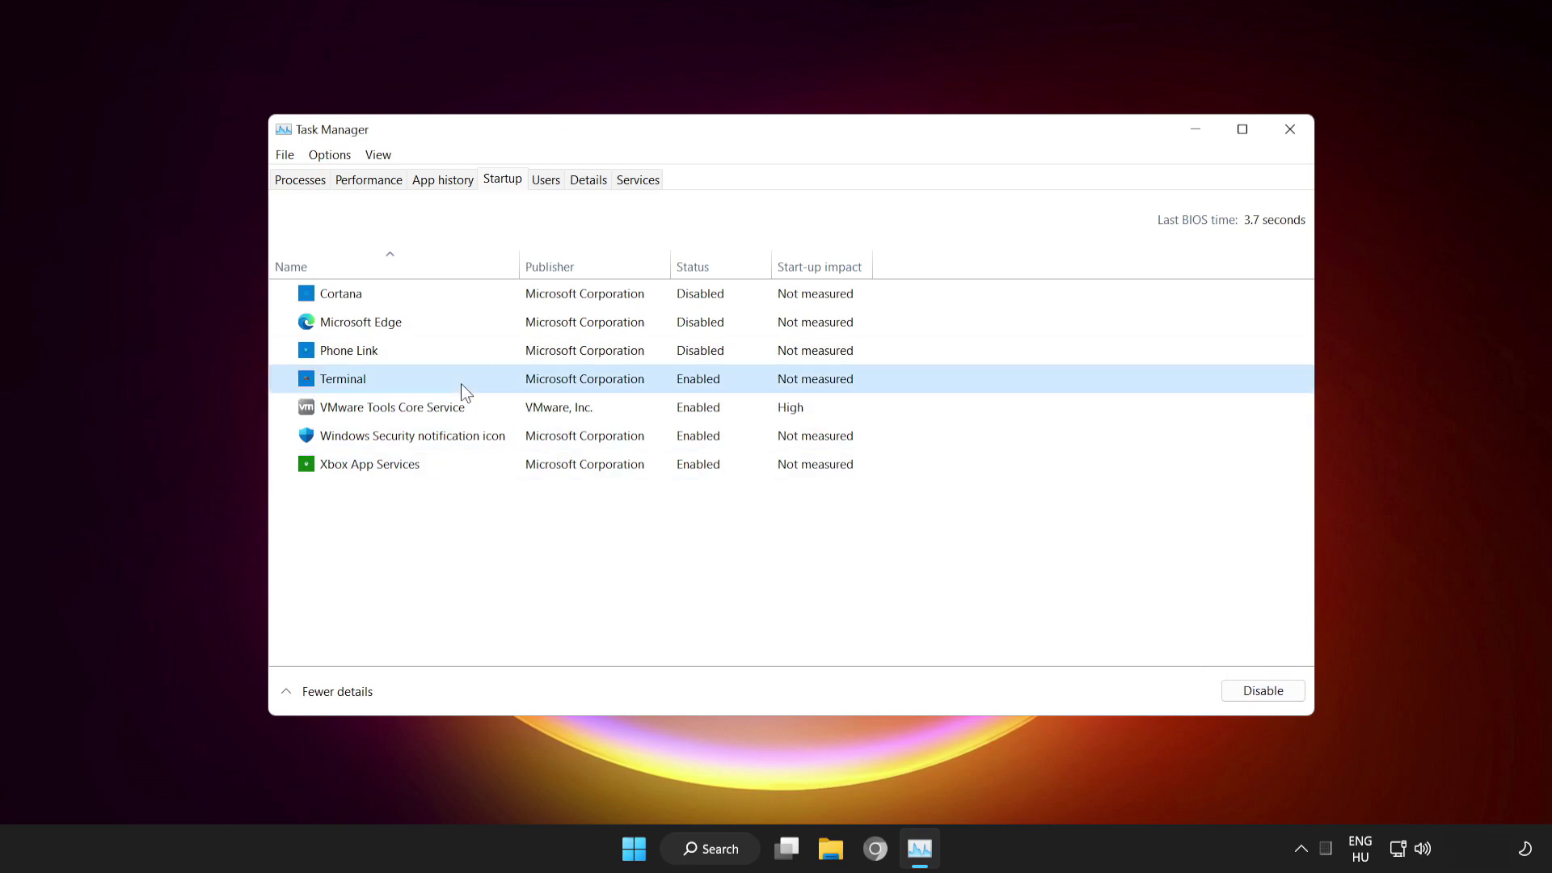
pyautogui.click(1269, 691)
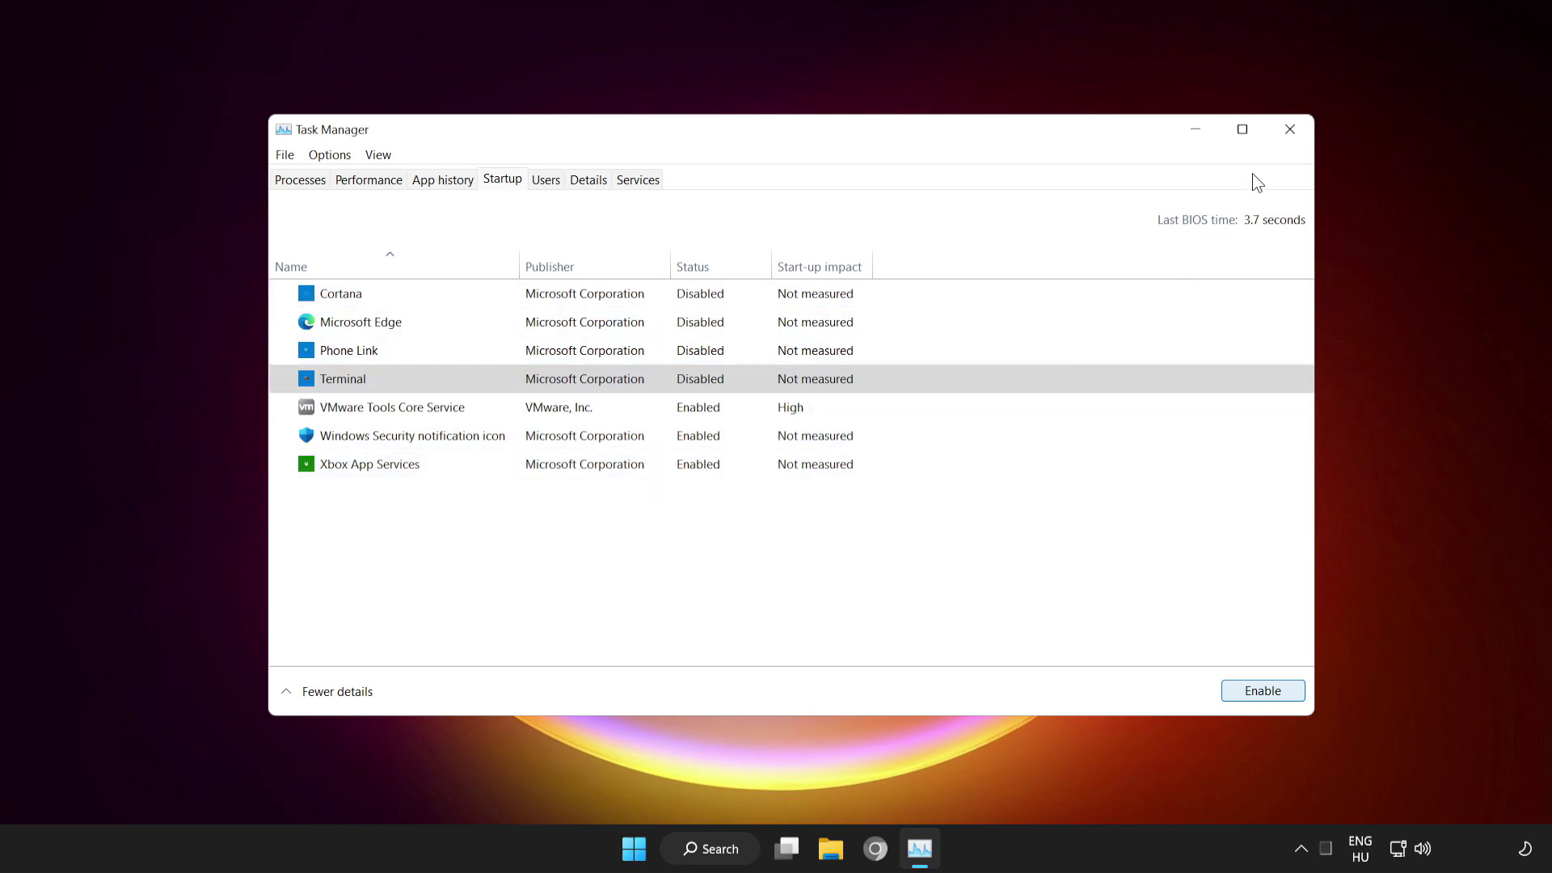
pyautogui.click(1288, 134)
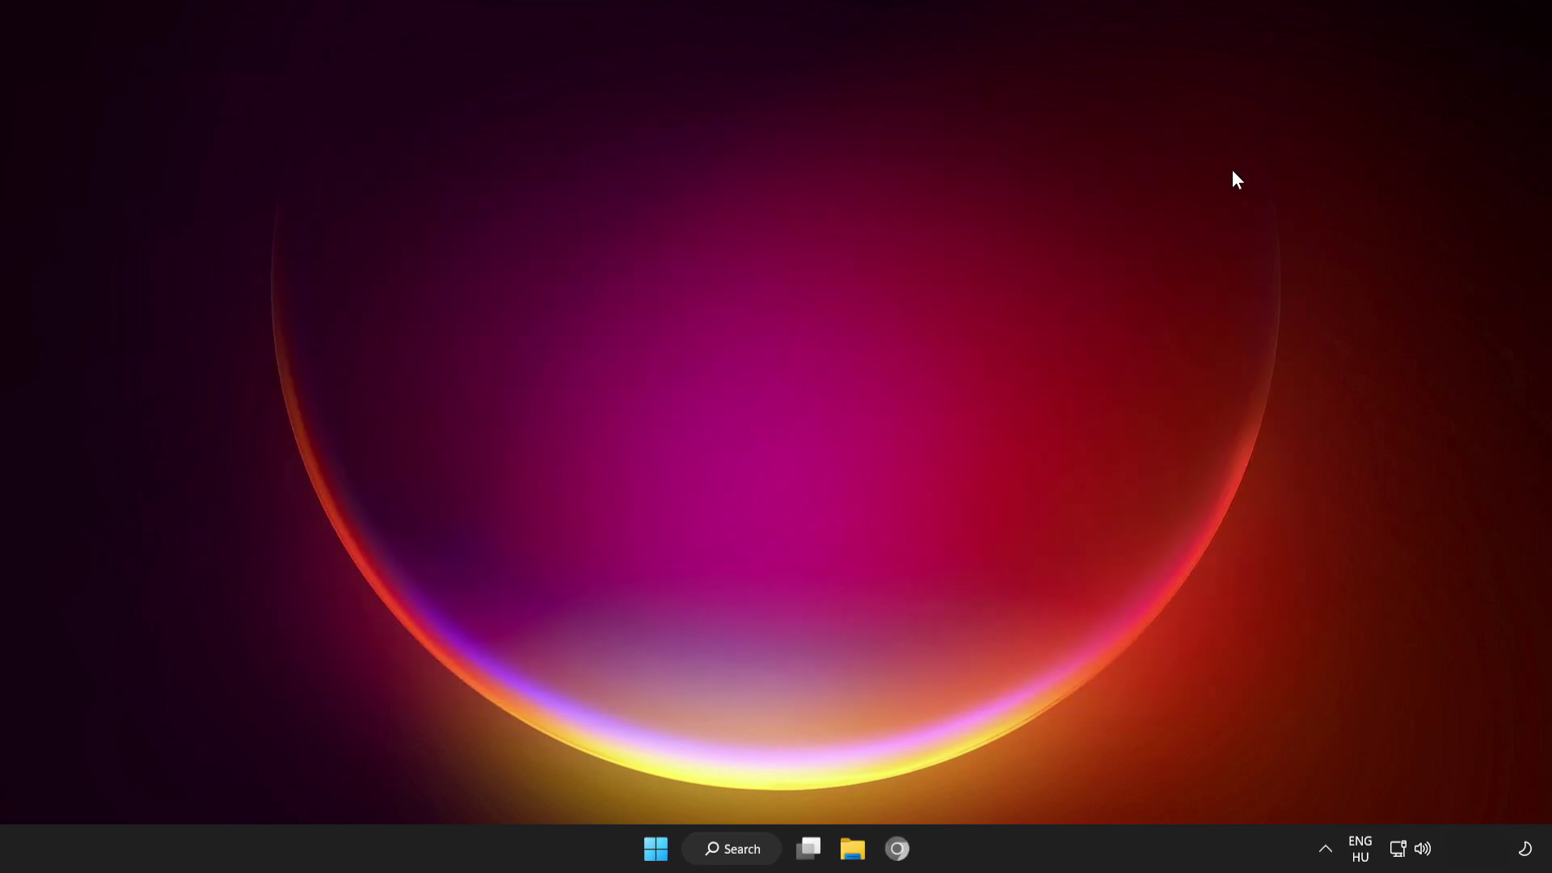
# Open the computer's power options.
pyautogui.click(658, 851)
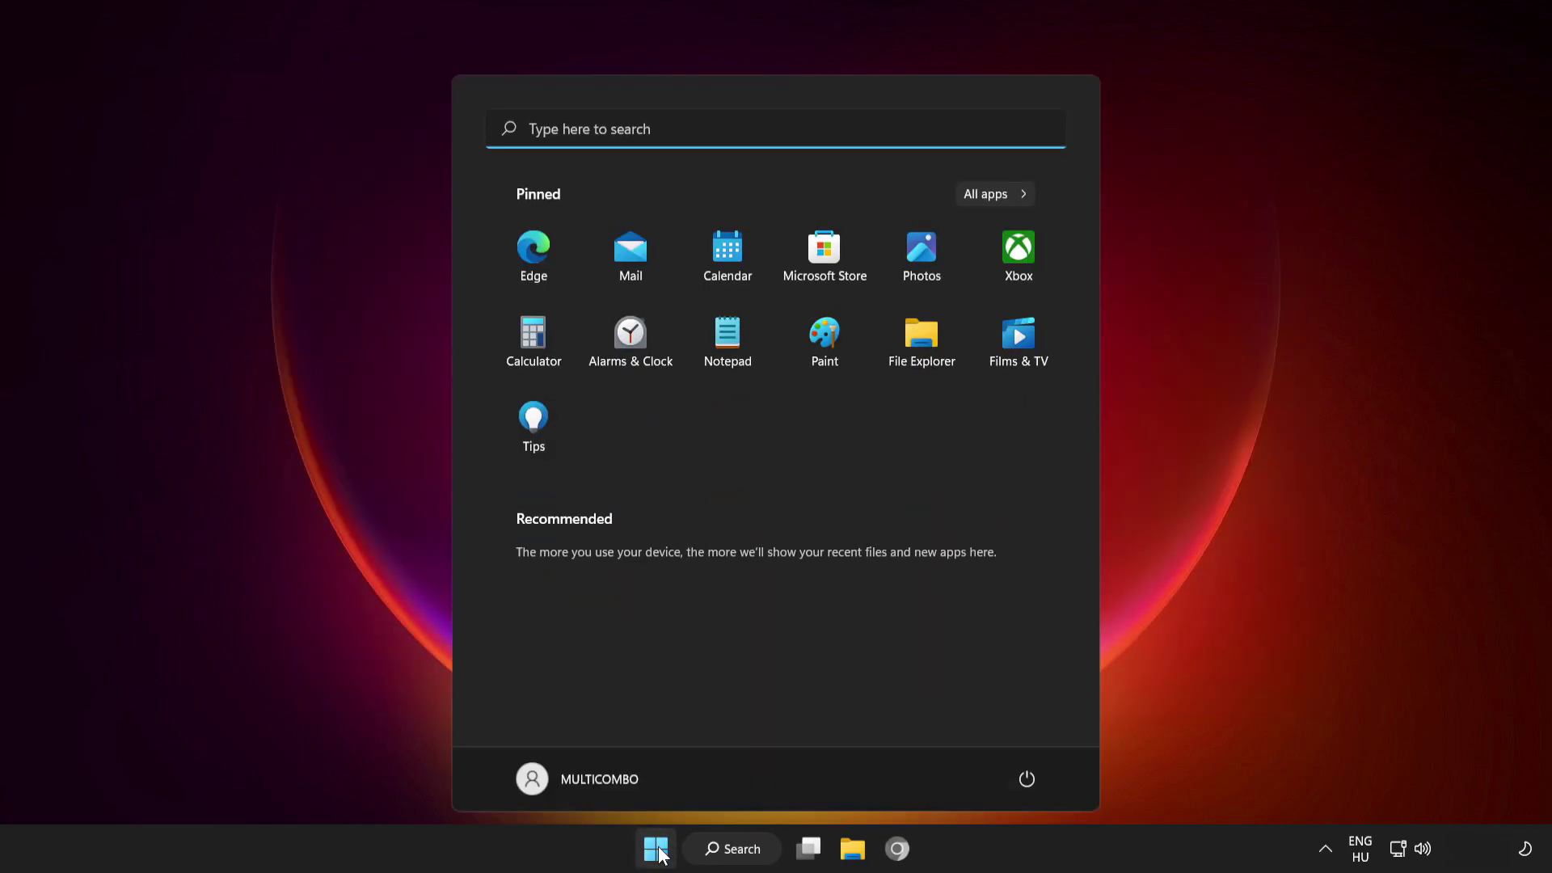
pyautogui.click(1025, 780)
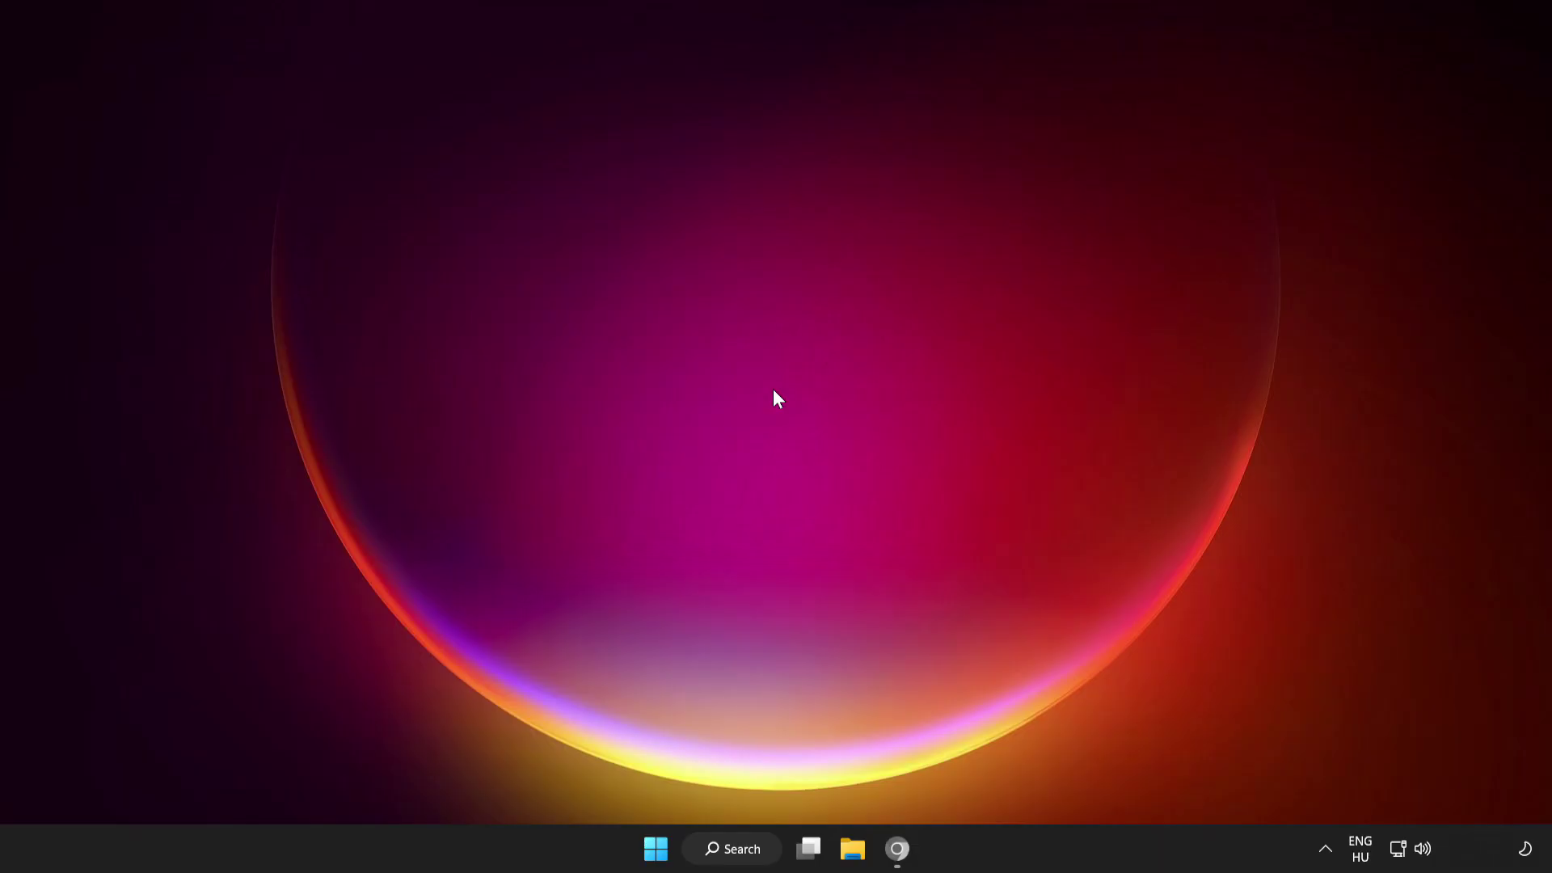
# Switch to Chrome and download the English DirectX End-User Runtime Web Installer from the Microsoft Download Center page.
pyautogui.click(897, 855)
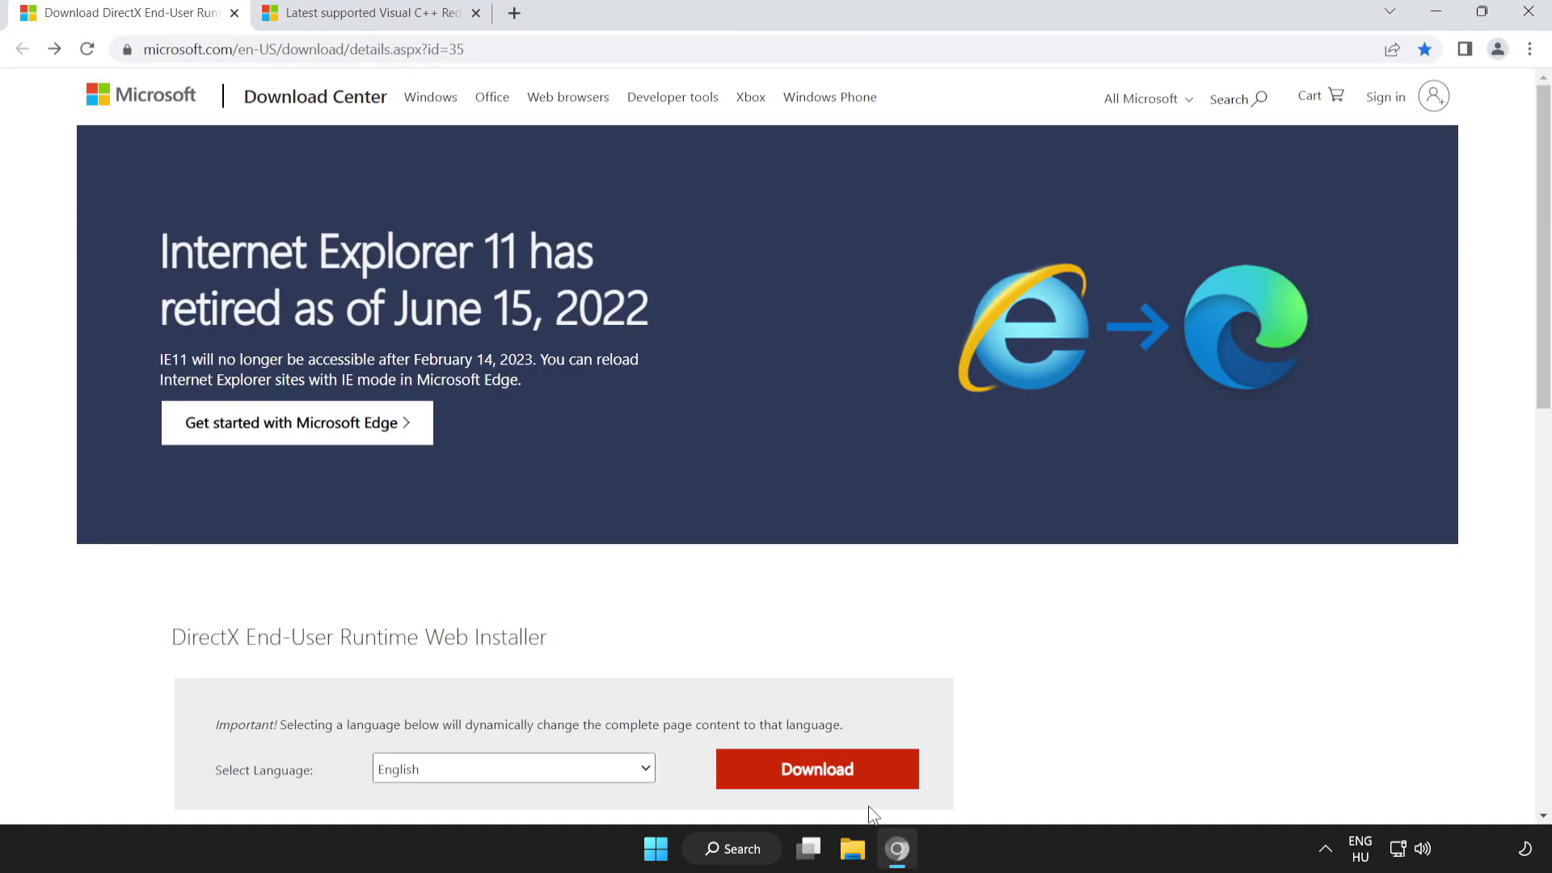
pyautogui.click(479, 52)
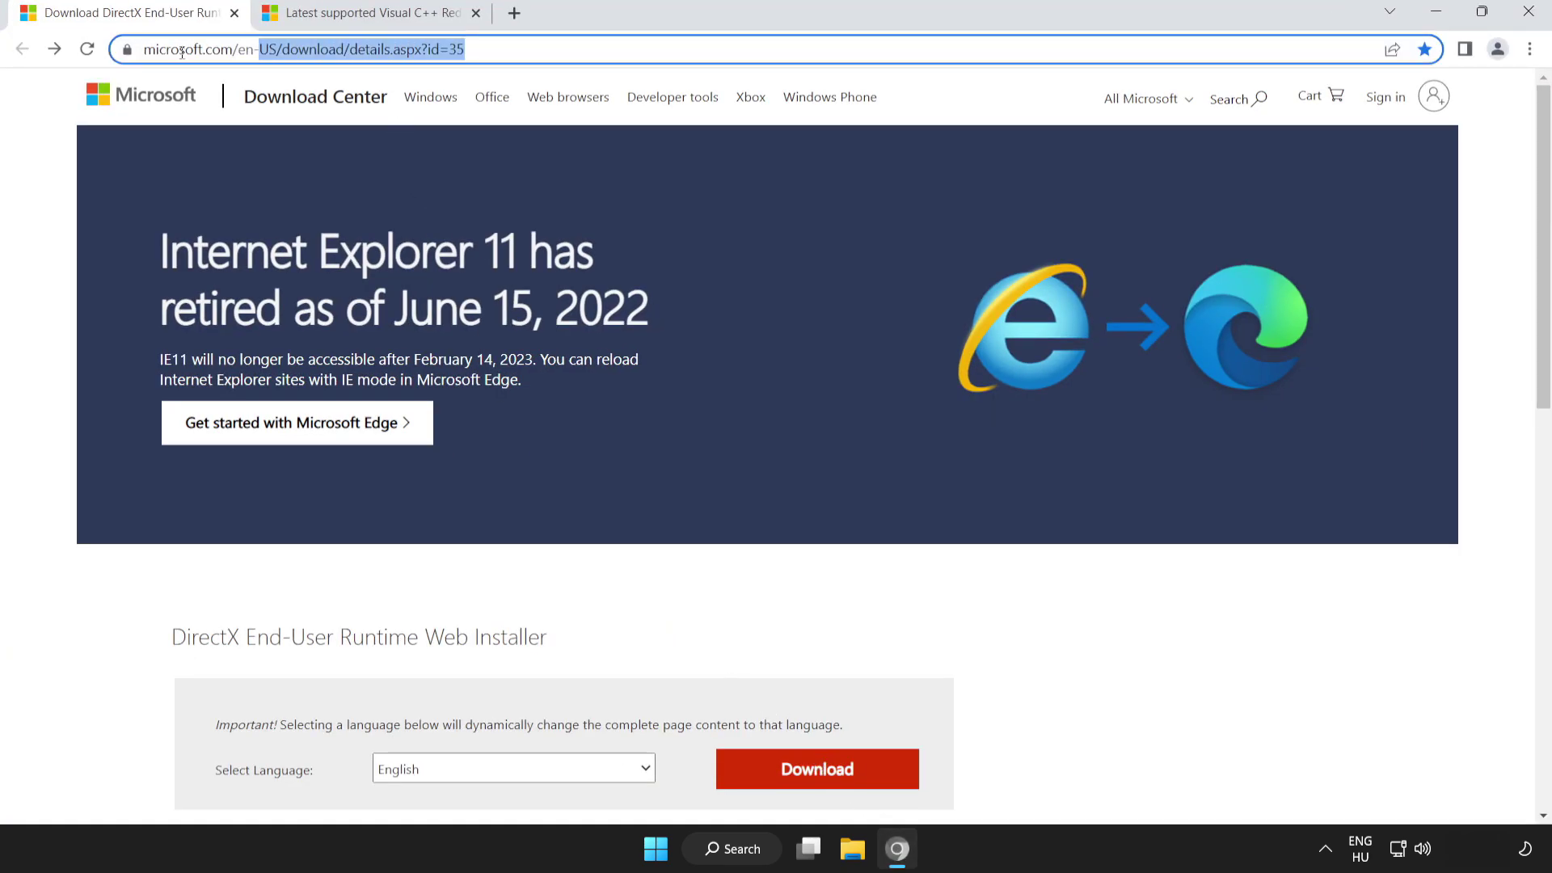
pyautogui.click(479, 52)
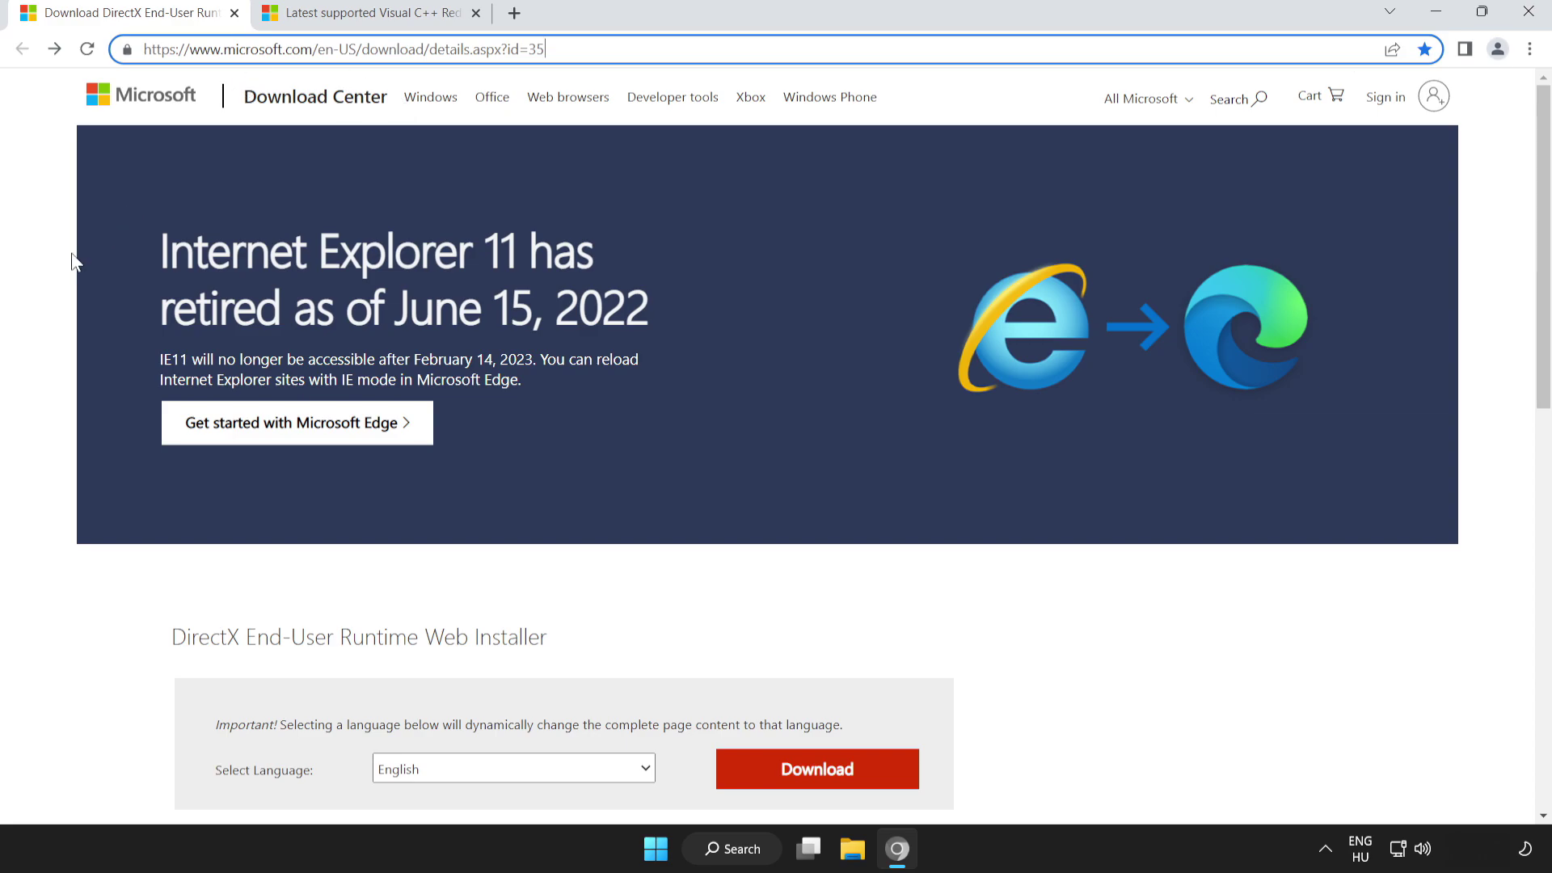
pyautogui.click(488, 255)
pyautogui.scroll(-4, 1546, 240)
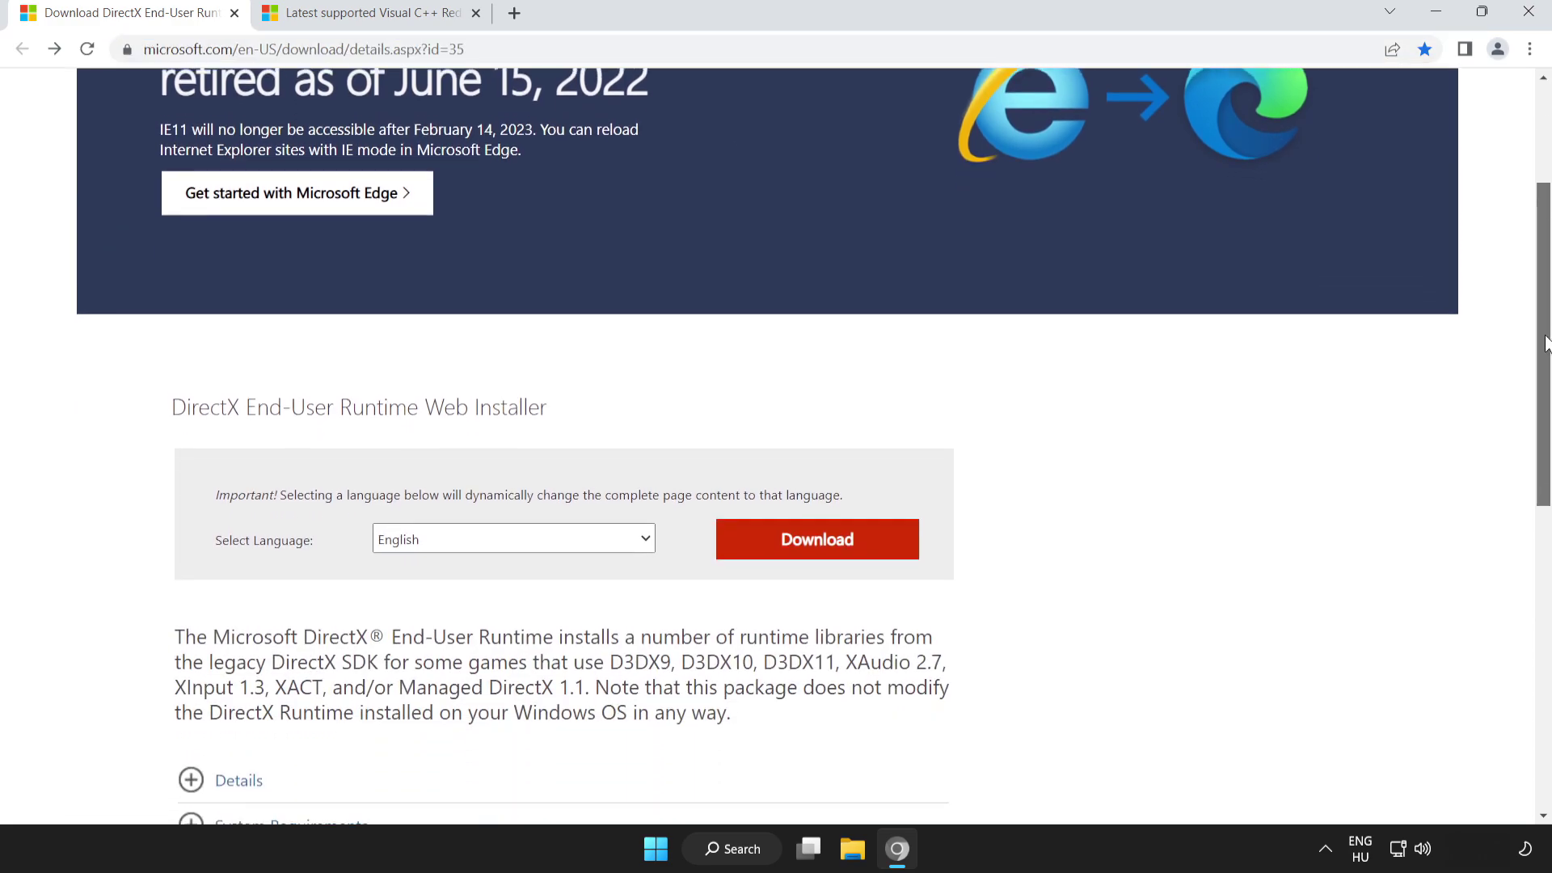
pyautogui.moveTo(97, 346); pyautogui.dragTo(689, 356)
pyautogui.click(651, 366)
pyautogui.click(824, 495)
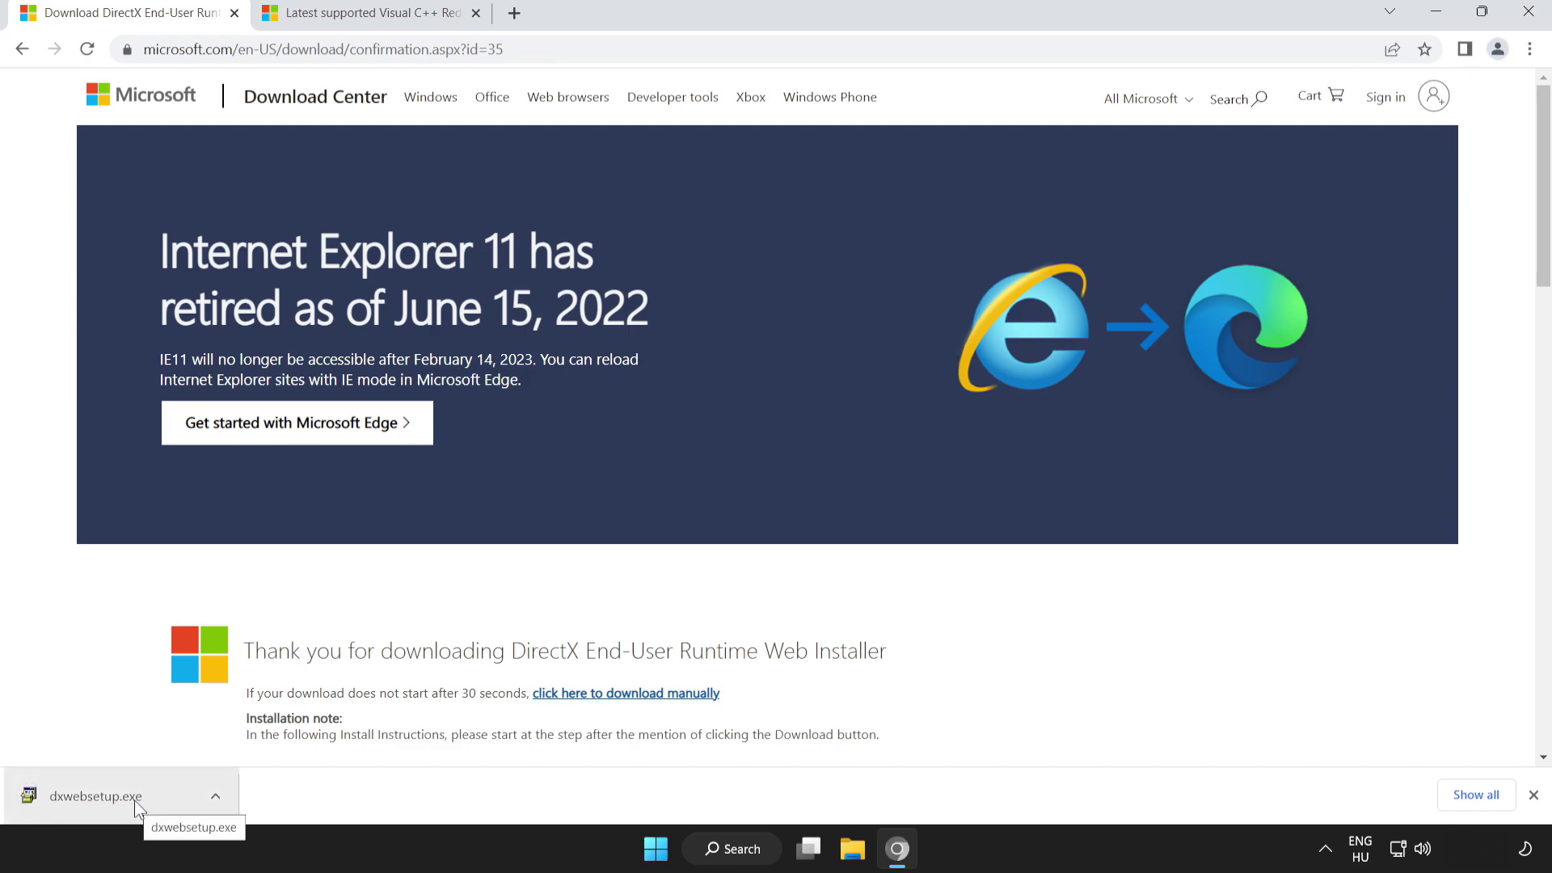
# Launch the downloaded dxwebsetup.exe, accept the DirectX license agreement and continue the setup.
pyautogui.click(134, 800)
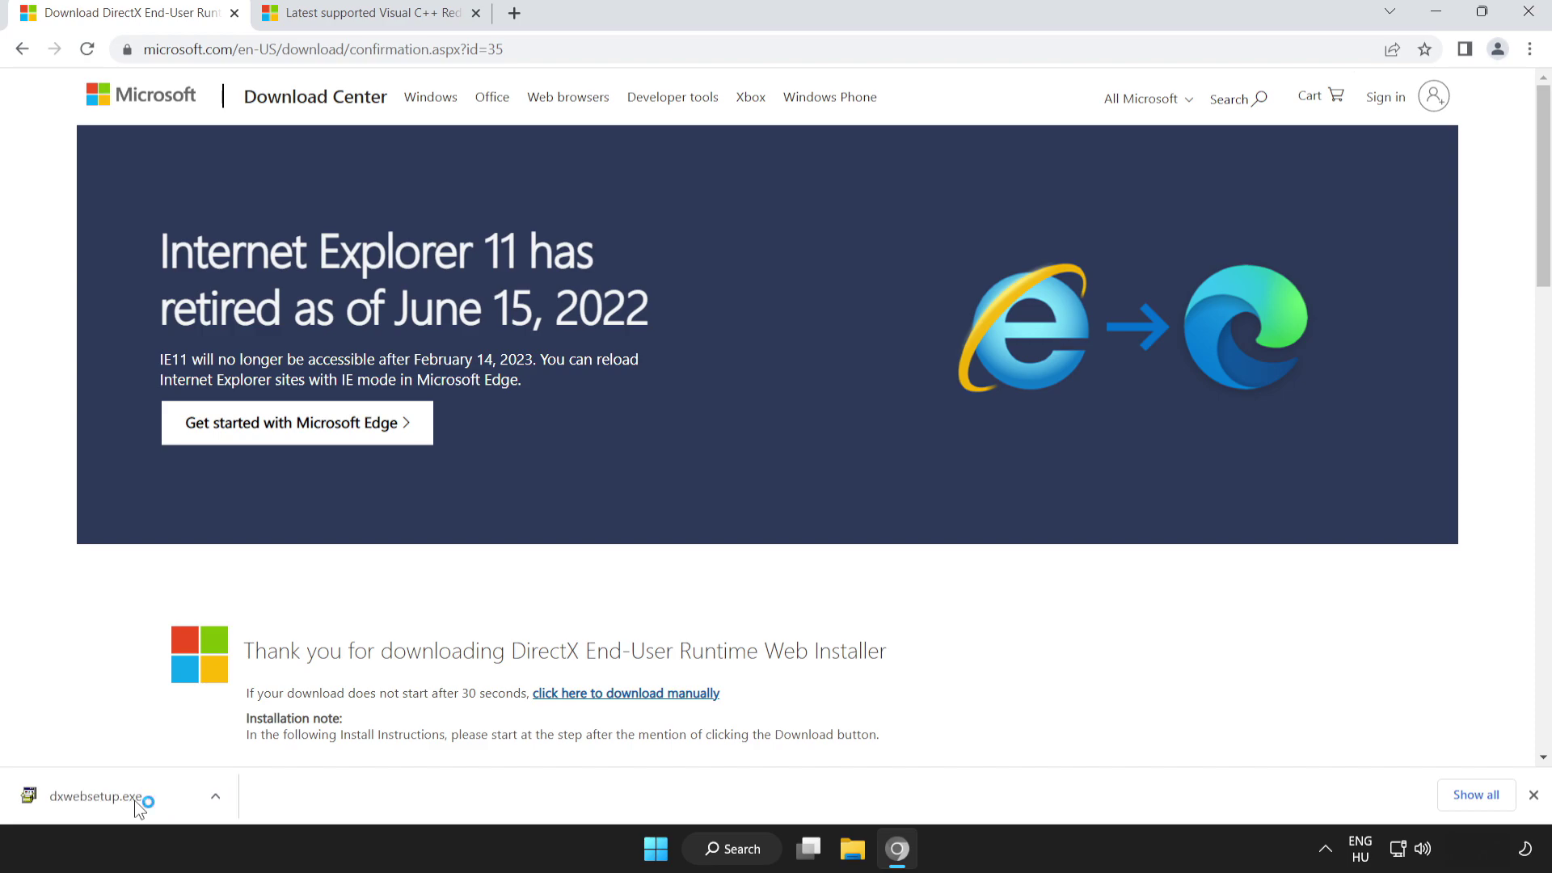
pyautogui.moveTo(390, 197); pyautogui.dragTo(707, 258)
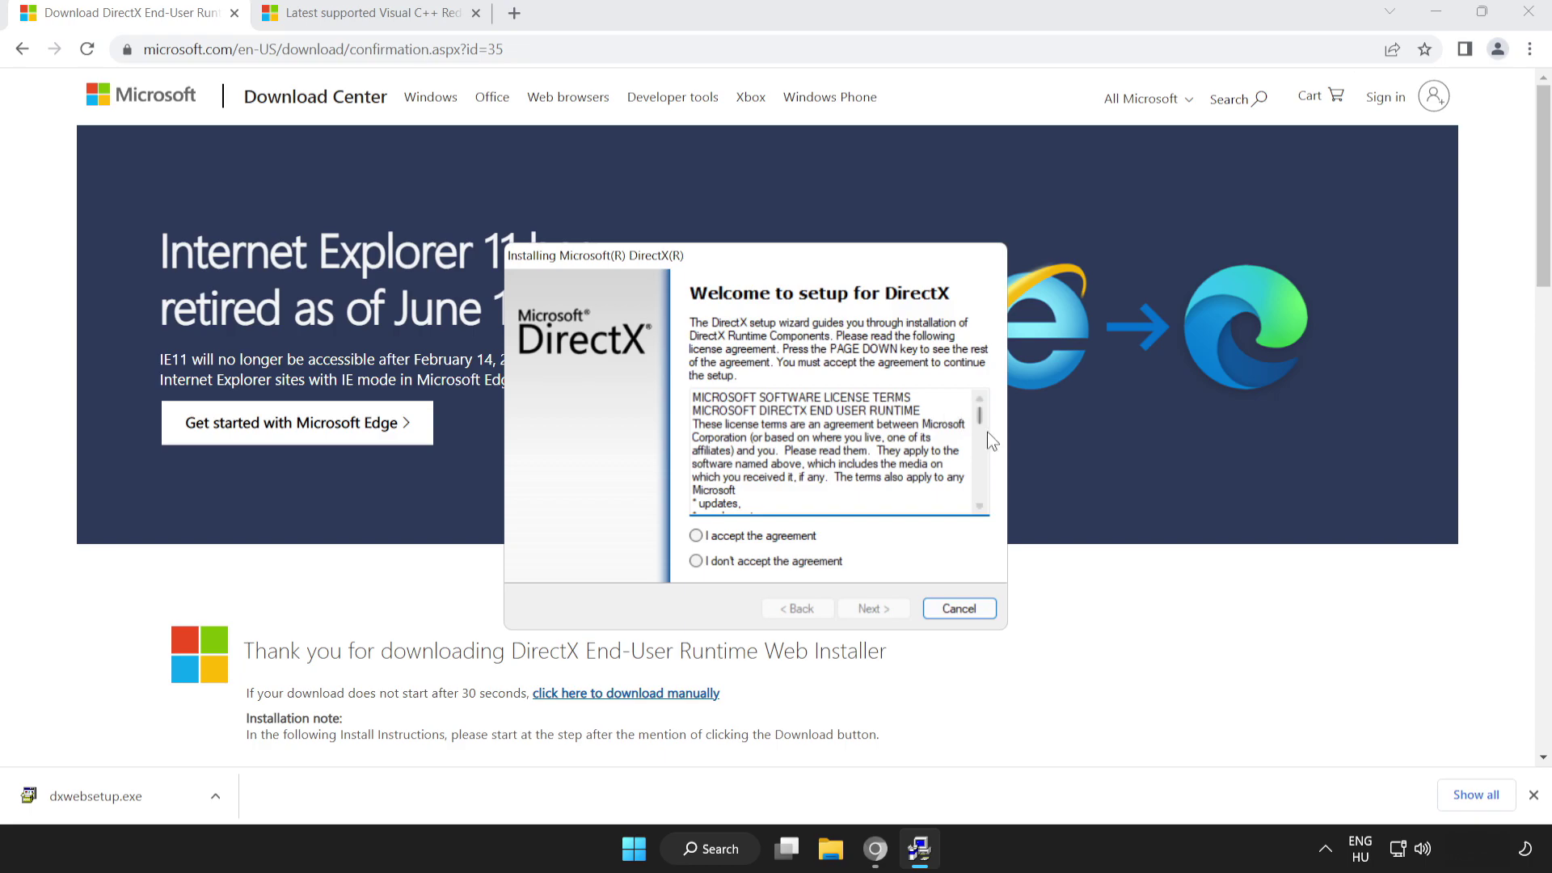
pyautogui.moveTo(981, 418); pyautogui.dragTo(981, 497)
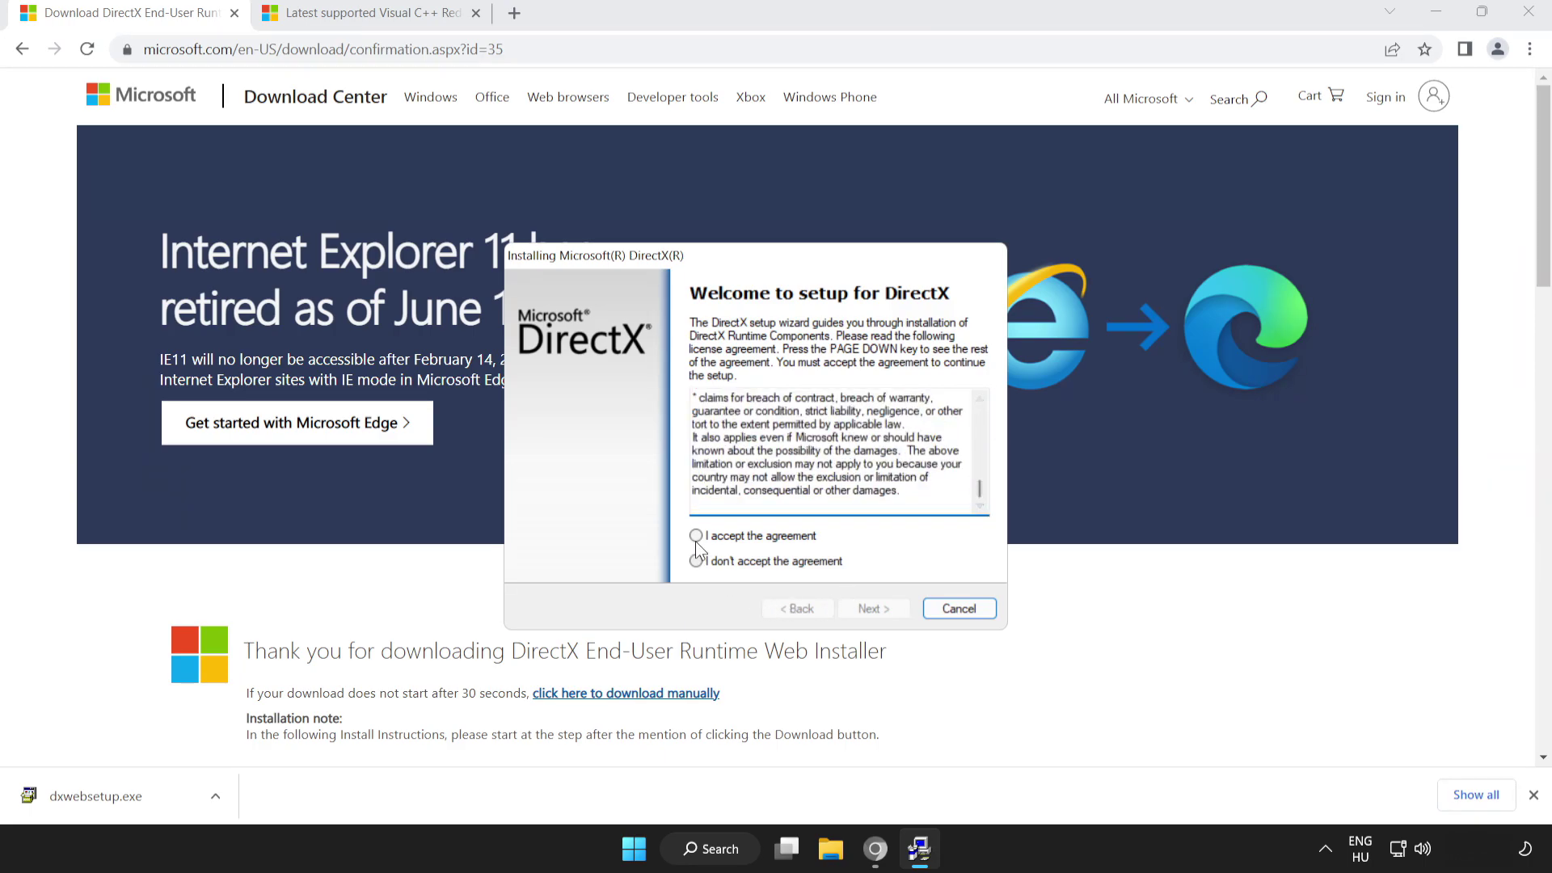
pyautogui.click(759, 536)
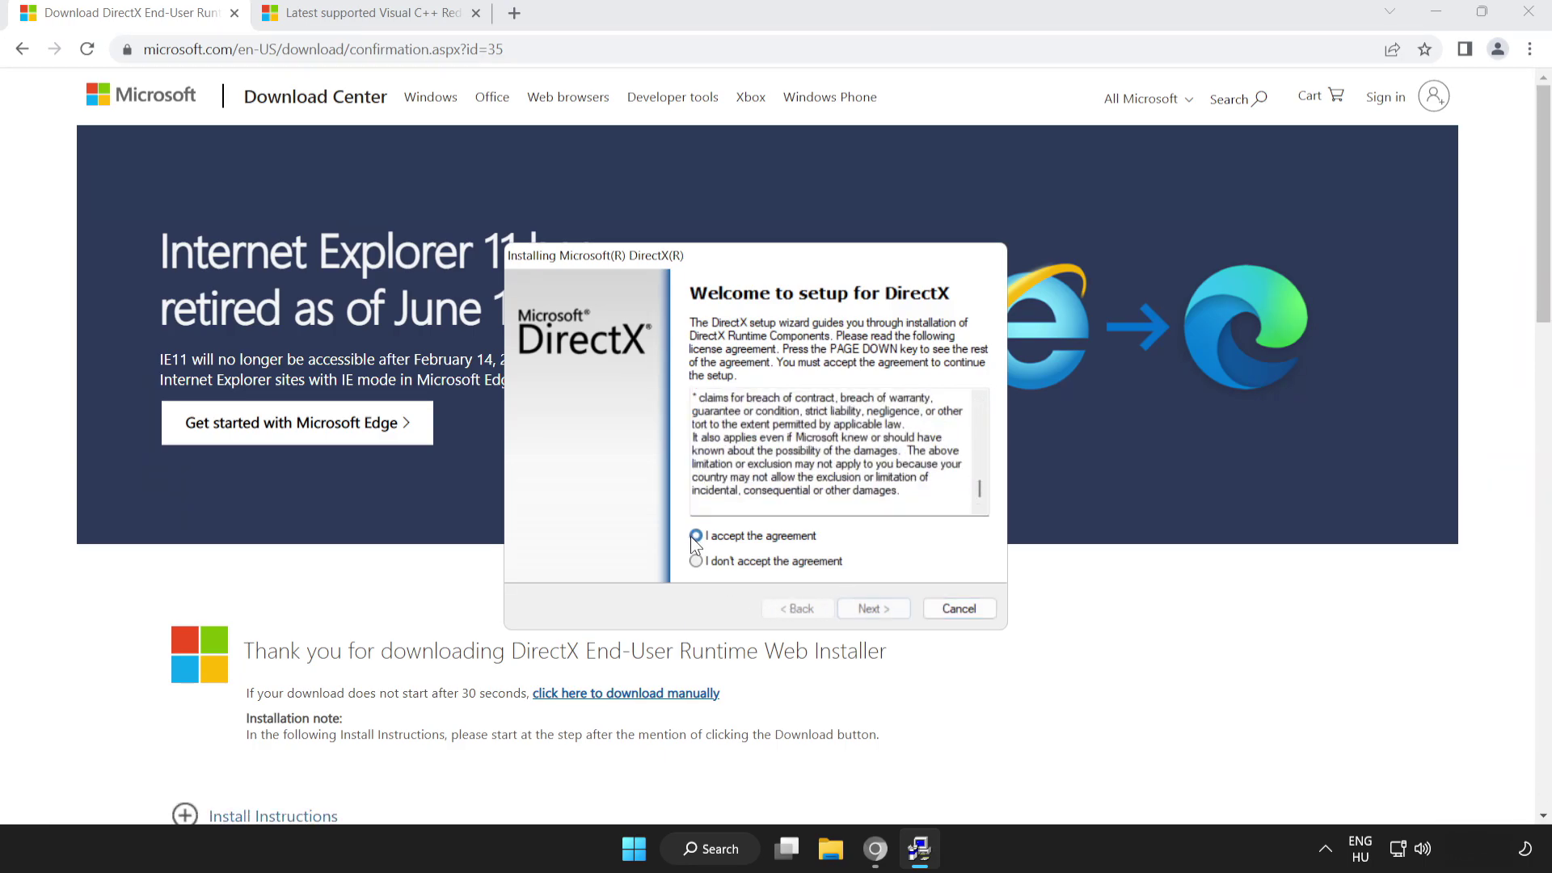
pyautogui.click(865, 609)
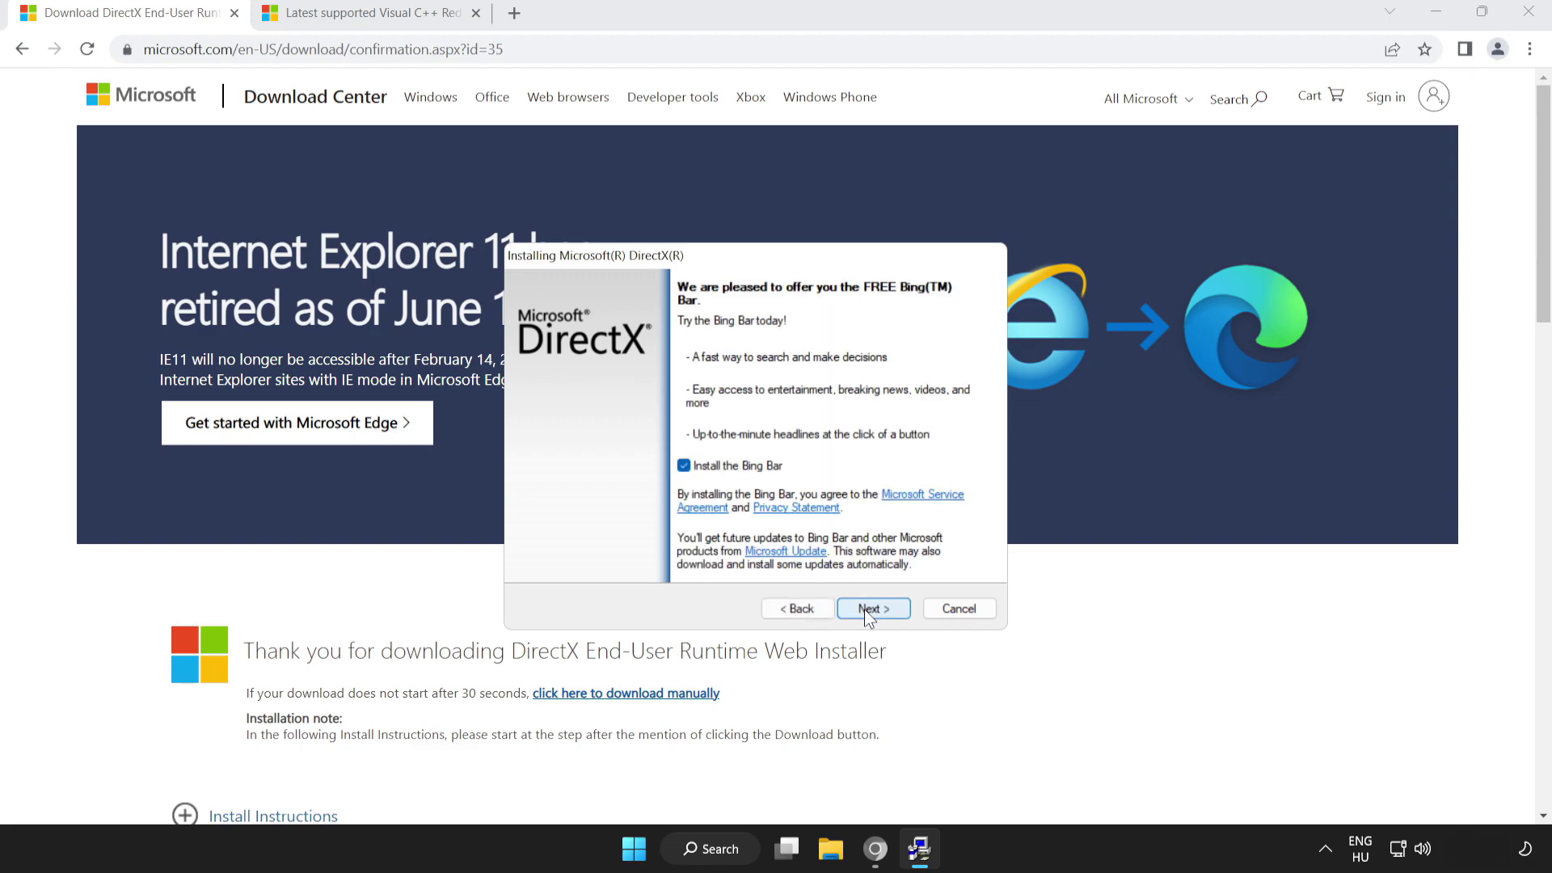
# Opt out of installing the Bing Bar and complete the DirectX setup.
pyautogui.click(683, 467)
pyautogui.click(870, 608)
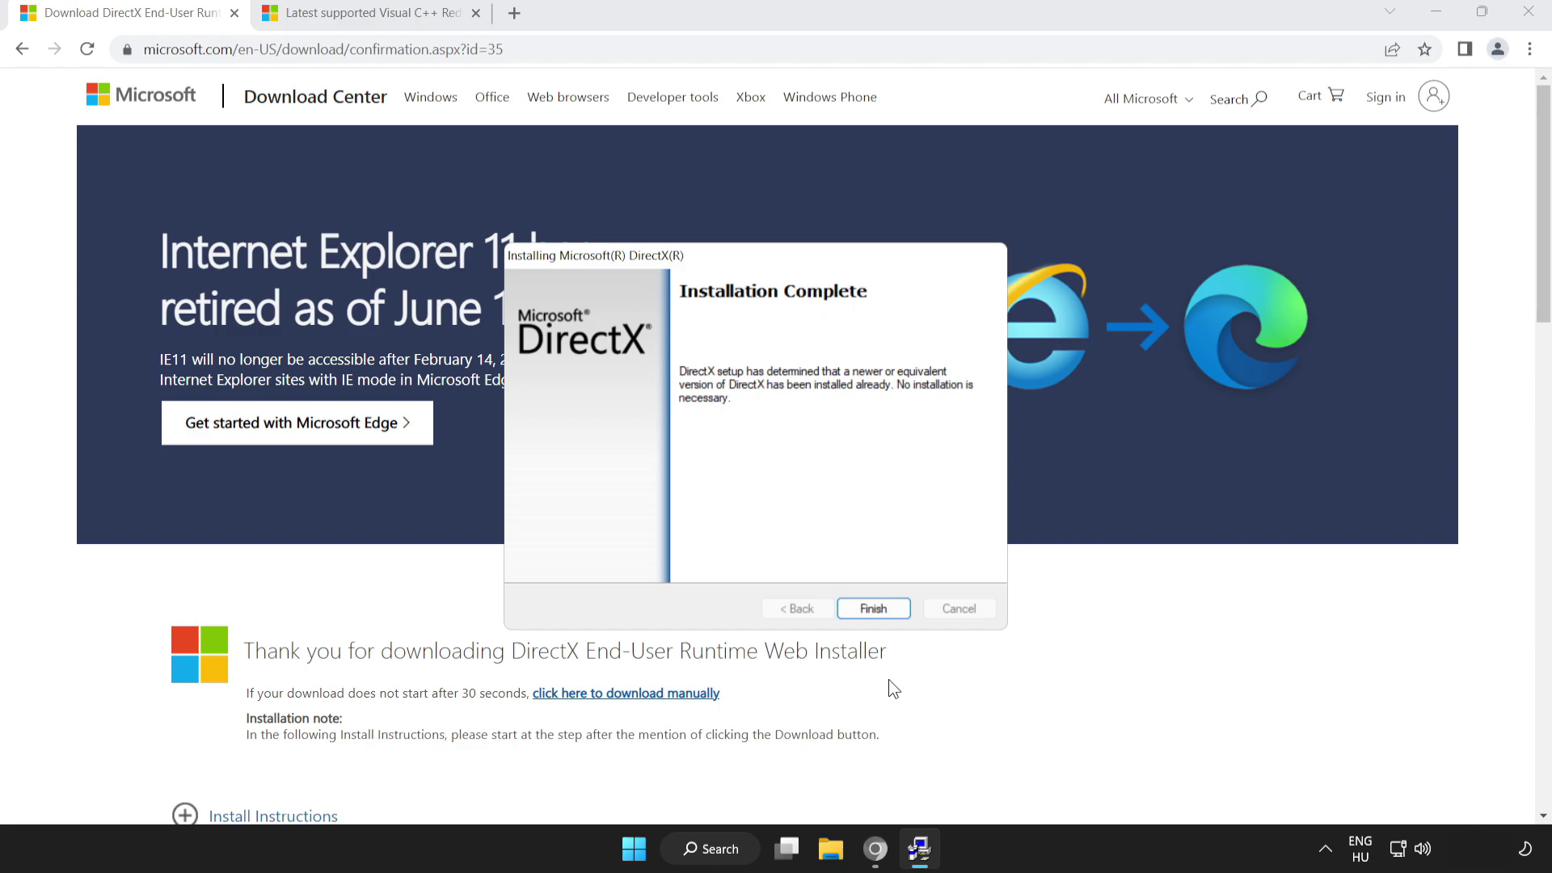
pyautogui.click(871, 607)
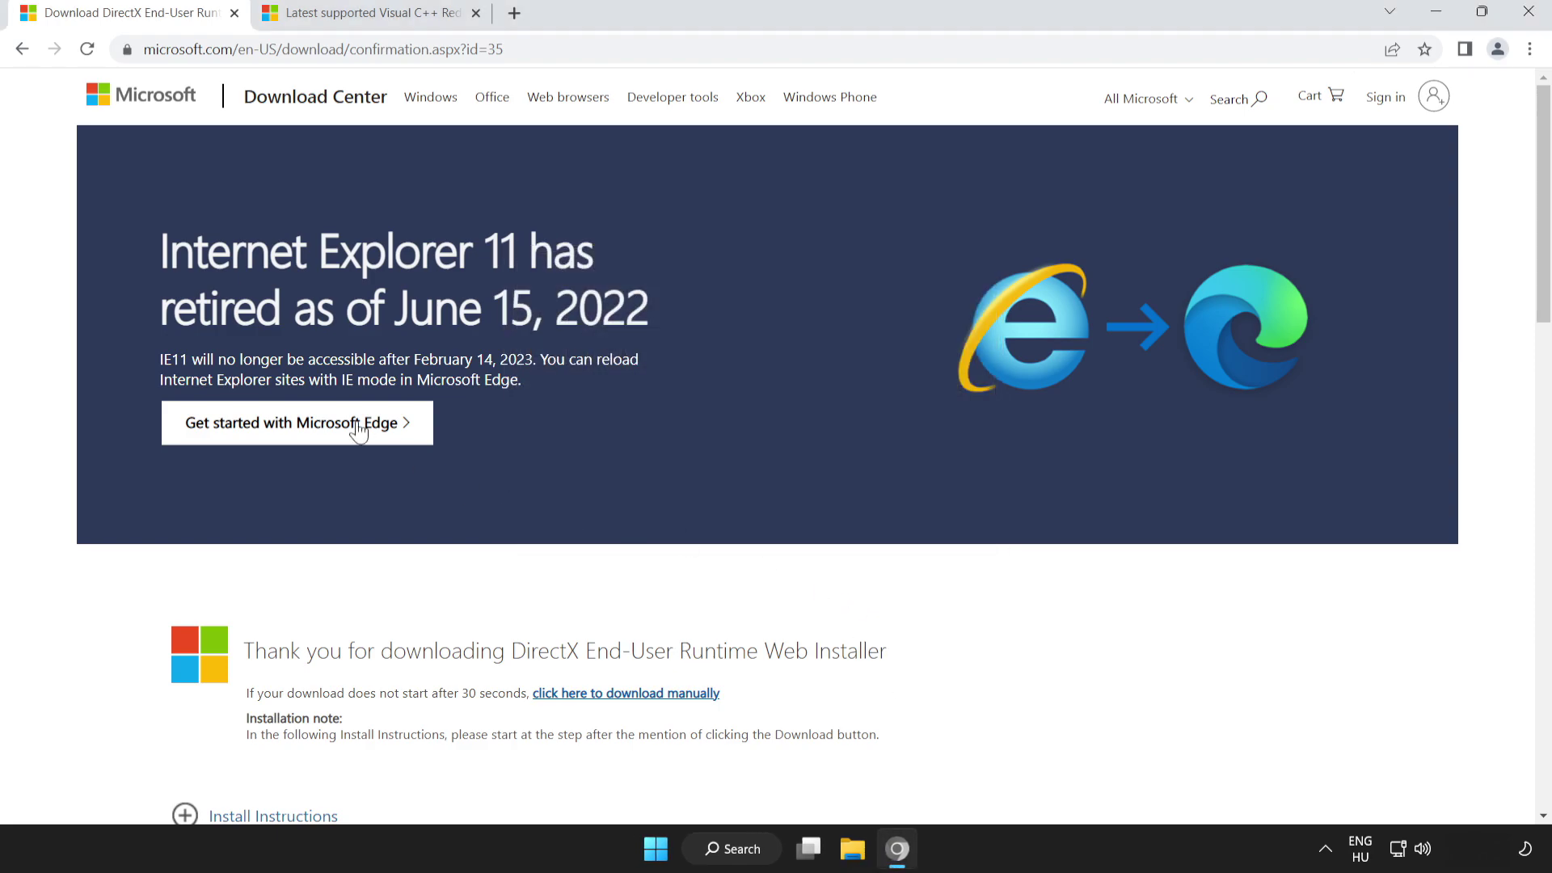
# Close the DirectX page and download the ARM64, X86 and X64 installers from the Visual C++ Redistributable page.
pyautogui.click(234, 13)
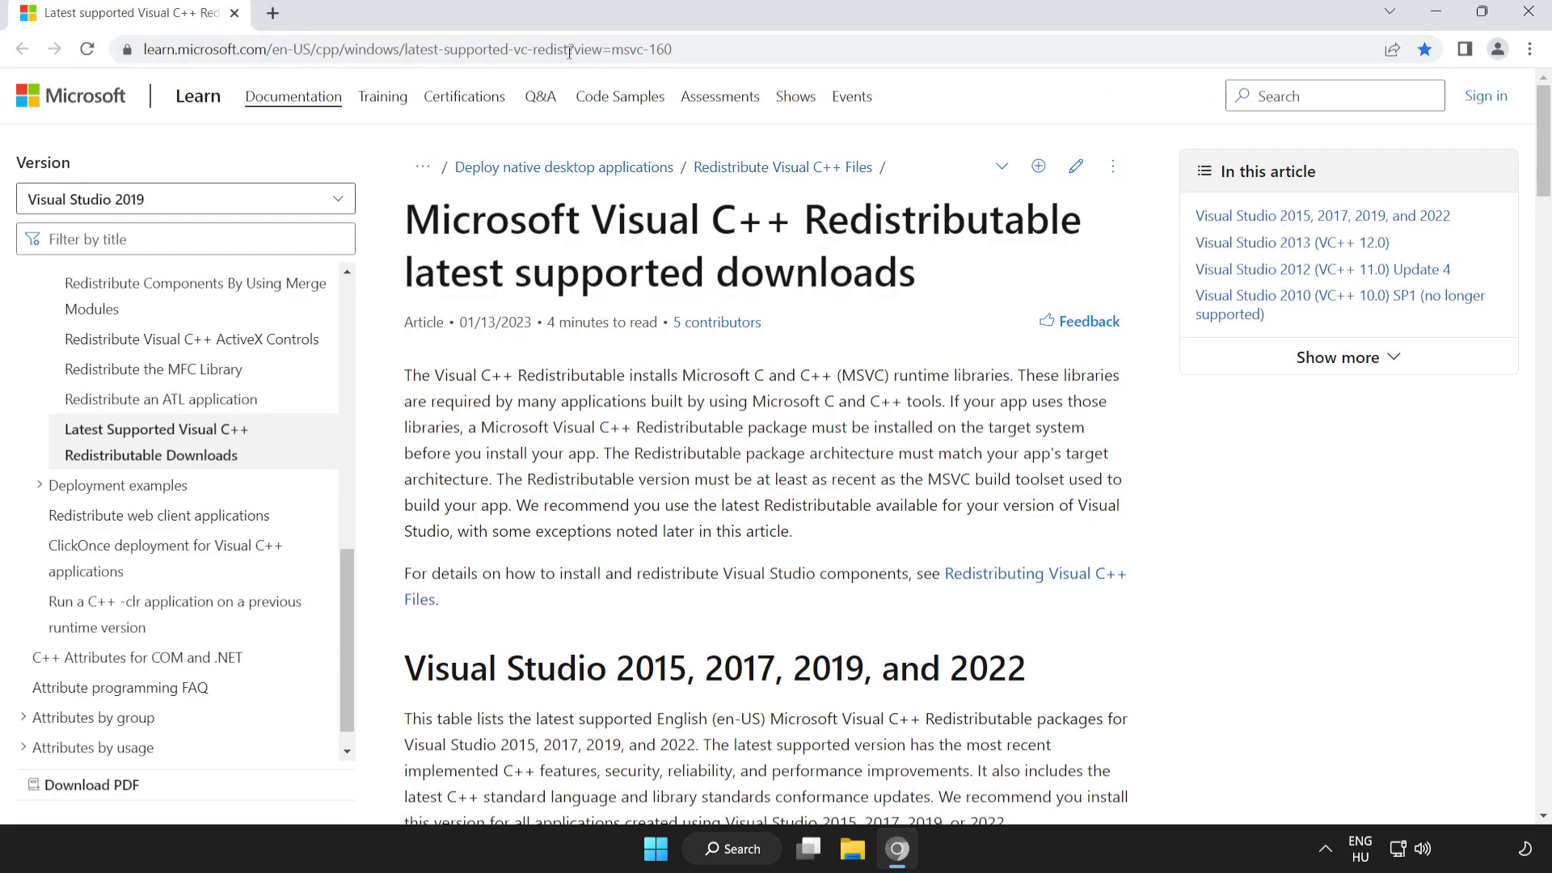
pyautogui.moveTo(697, 50); pyautogui.dragTo(42, 50)
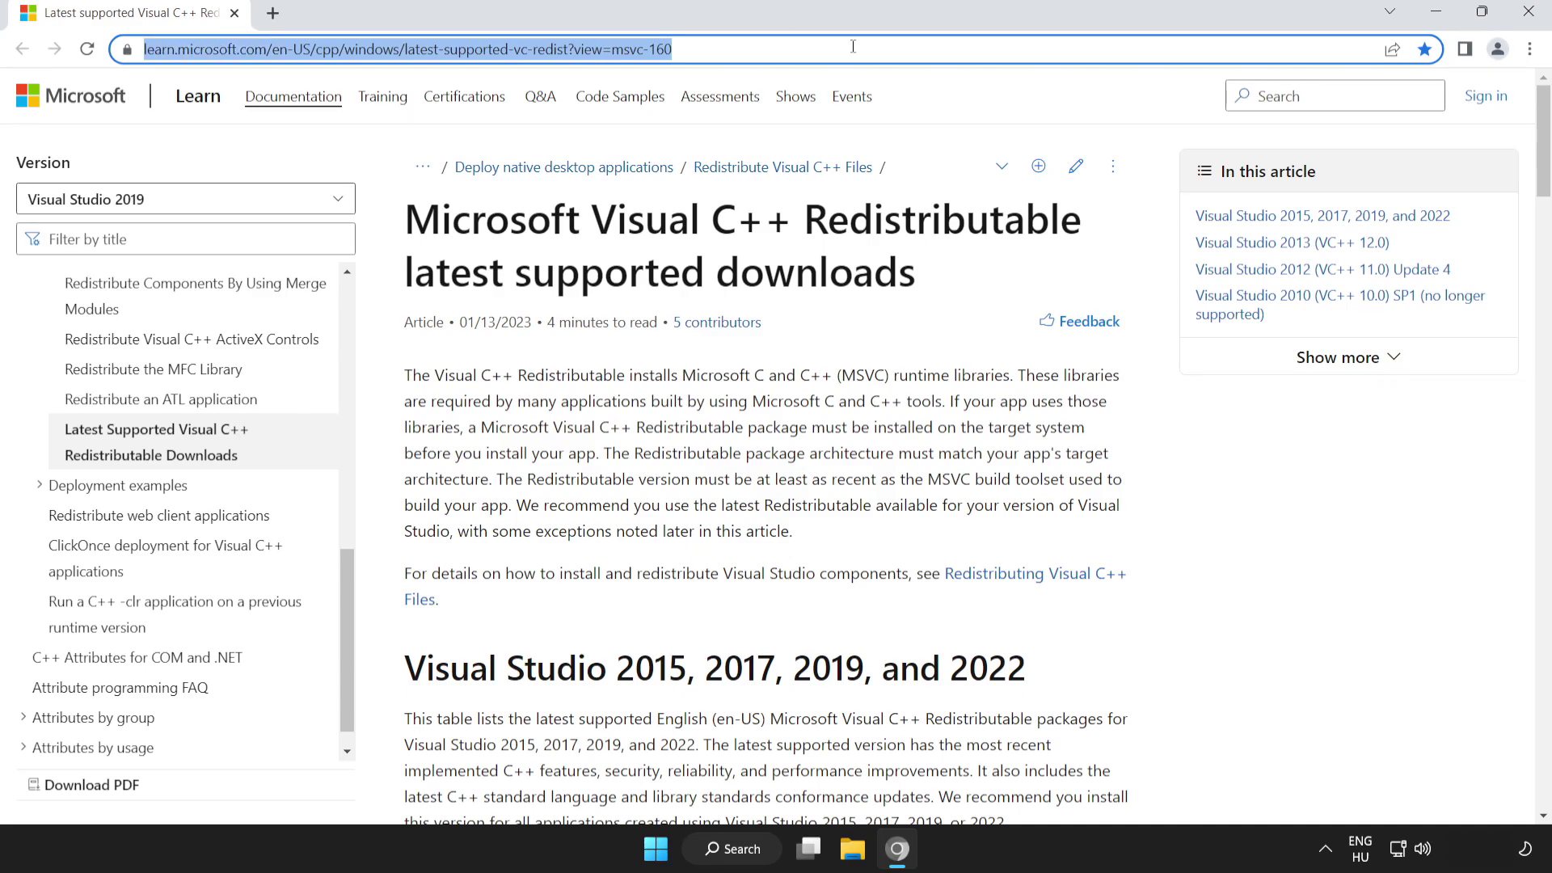
pyautogui.click(368, 220)
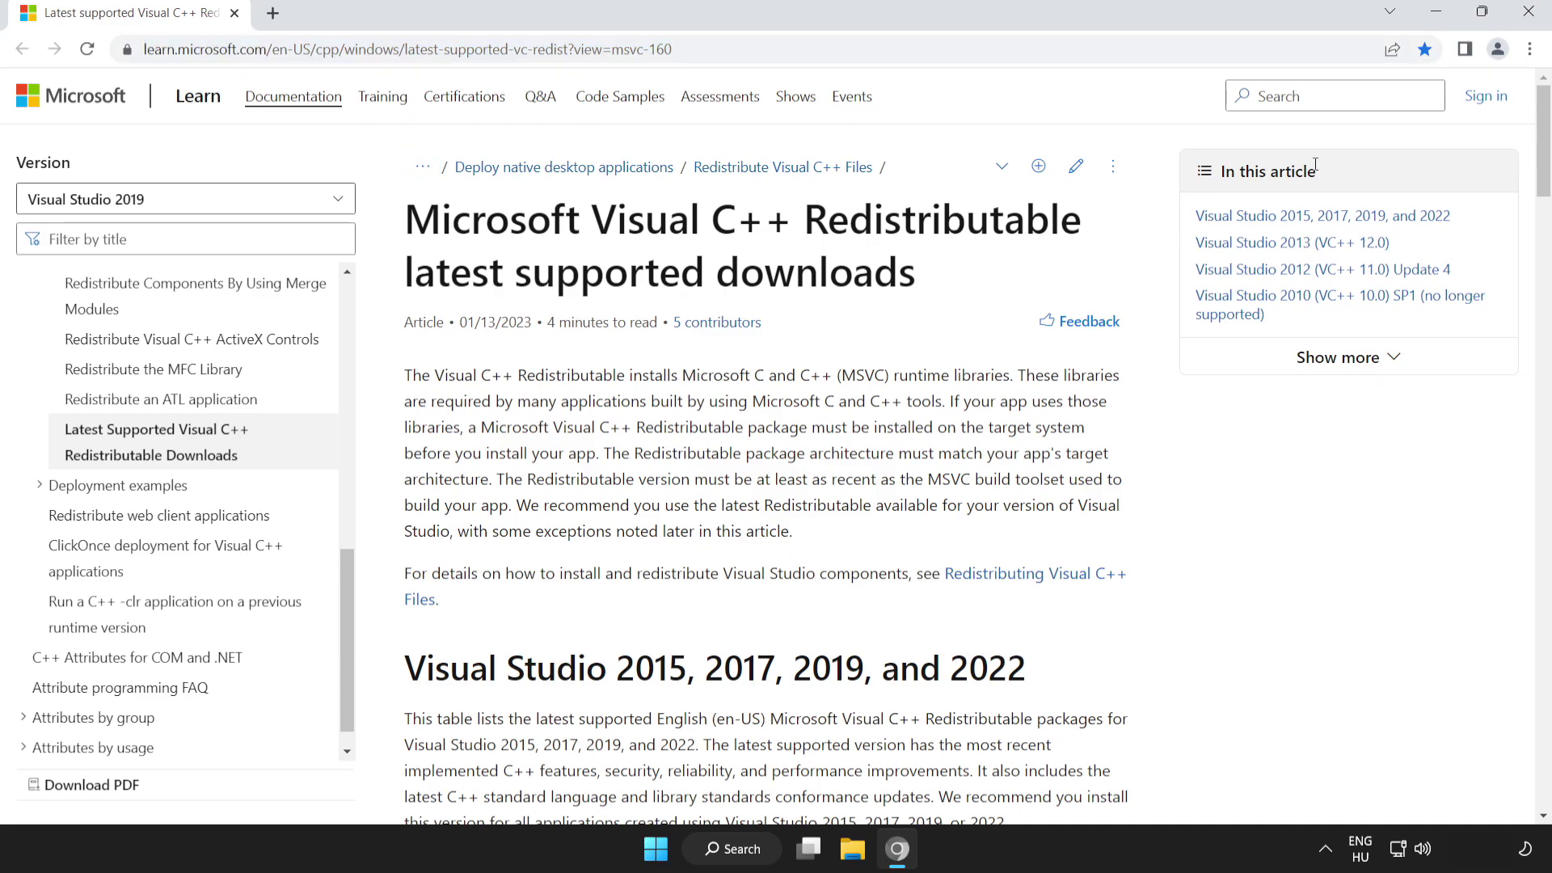
pyautogui.moveTo(1545, 156); pyautogui.dragTo(1546, 236)
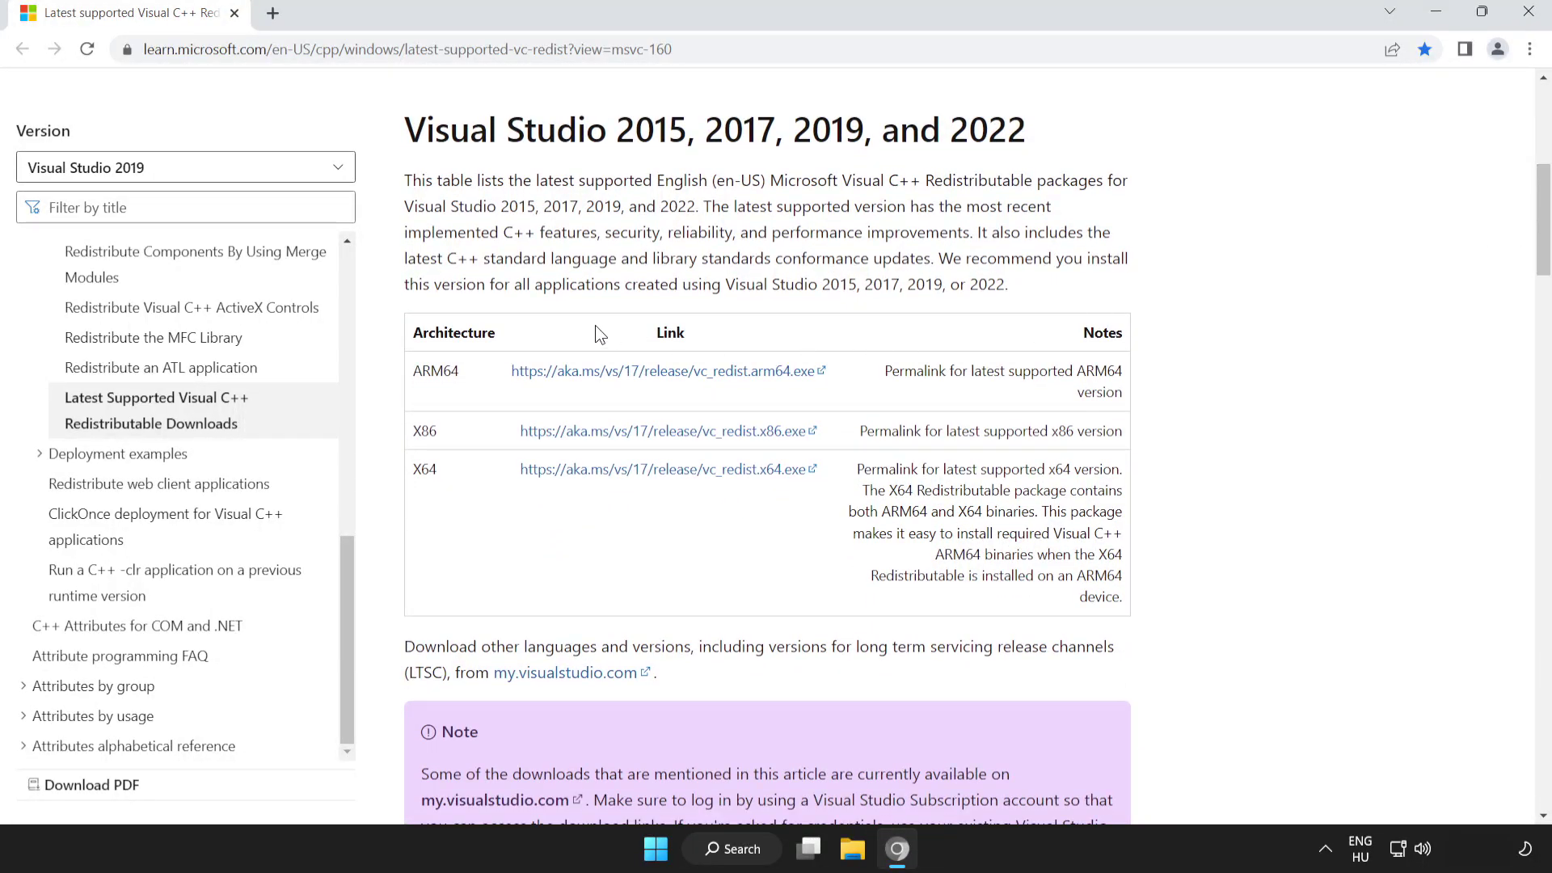
pyautogui.moveTo(413, 370); pyautogui.dragTo(950, 491)
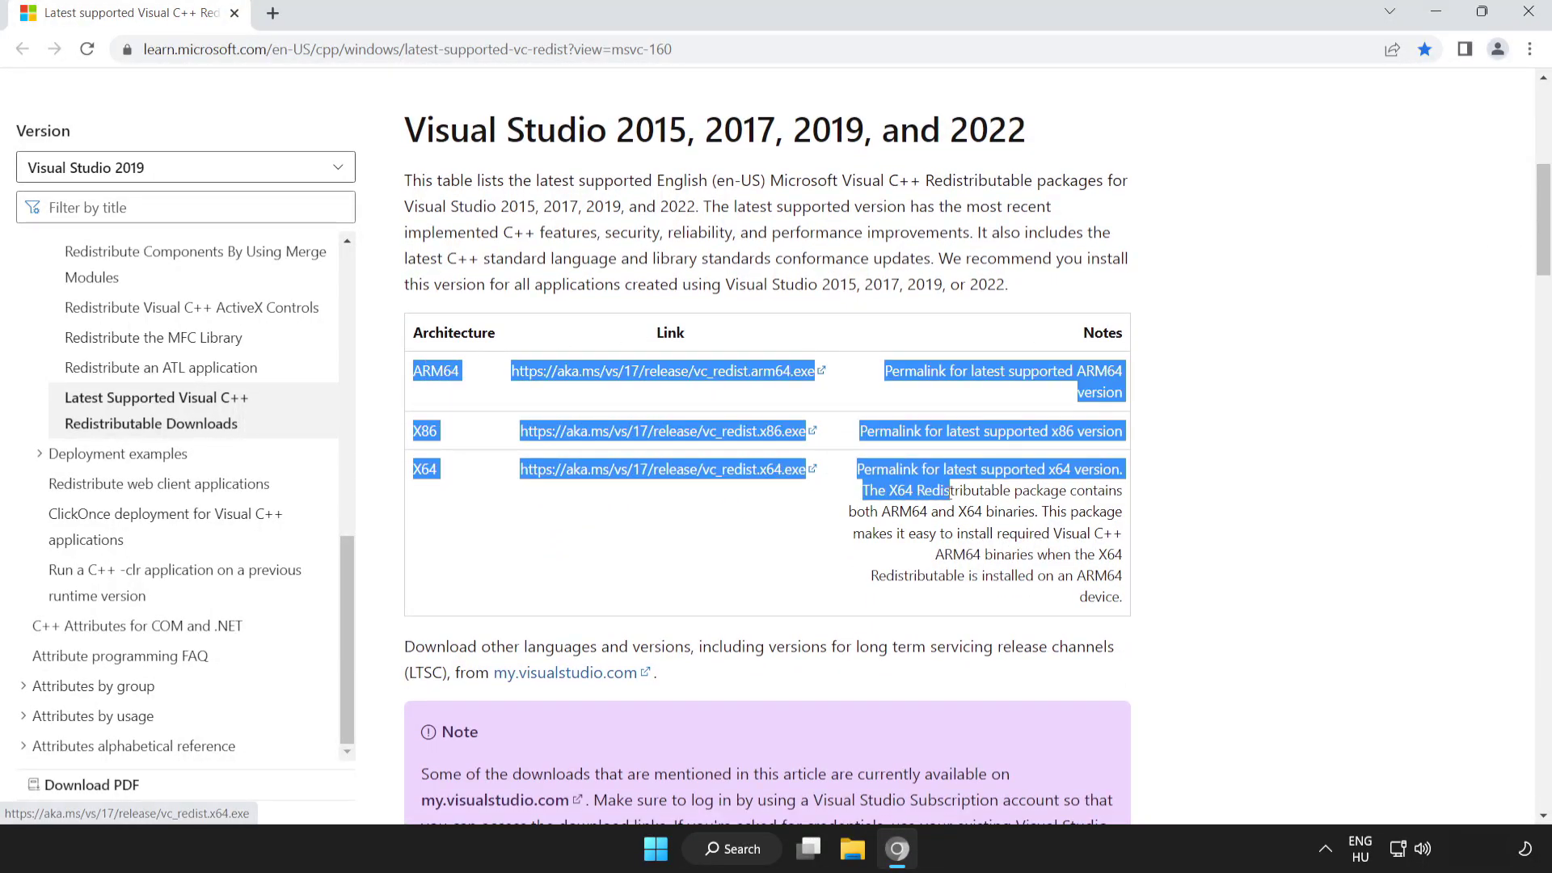
pyautogui.click(822, 450)
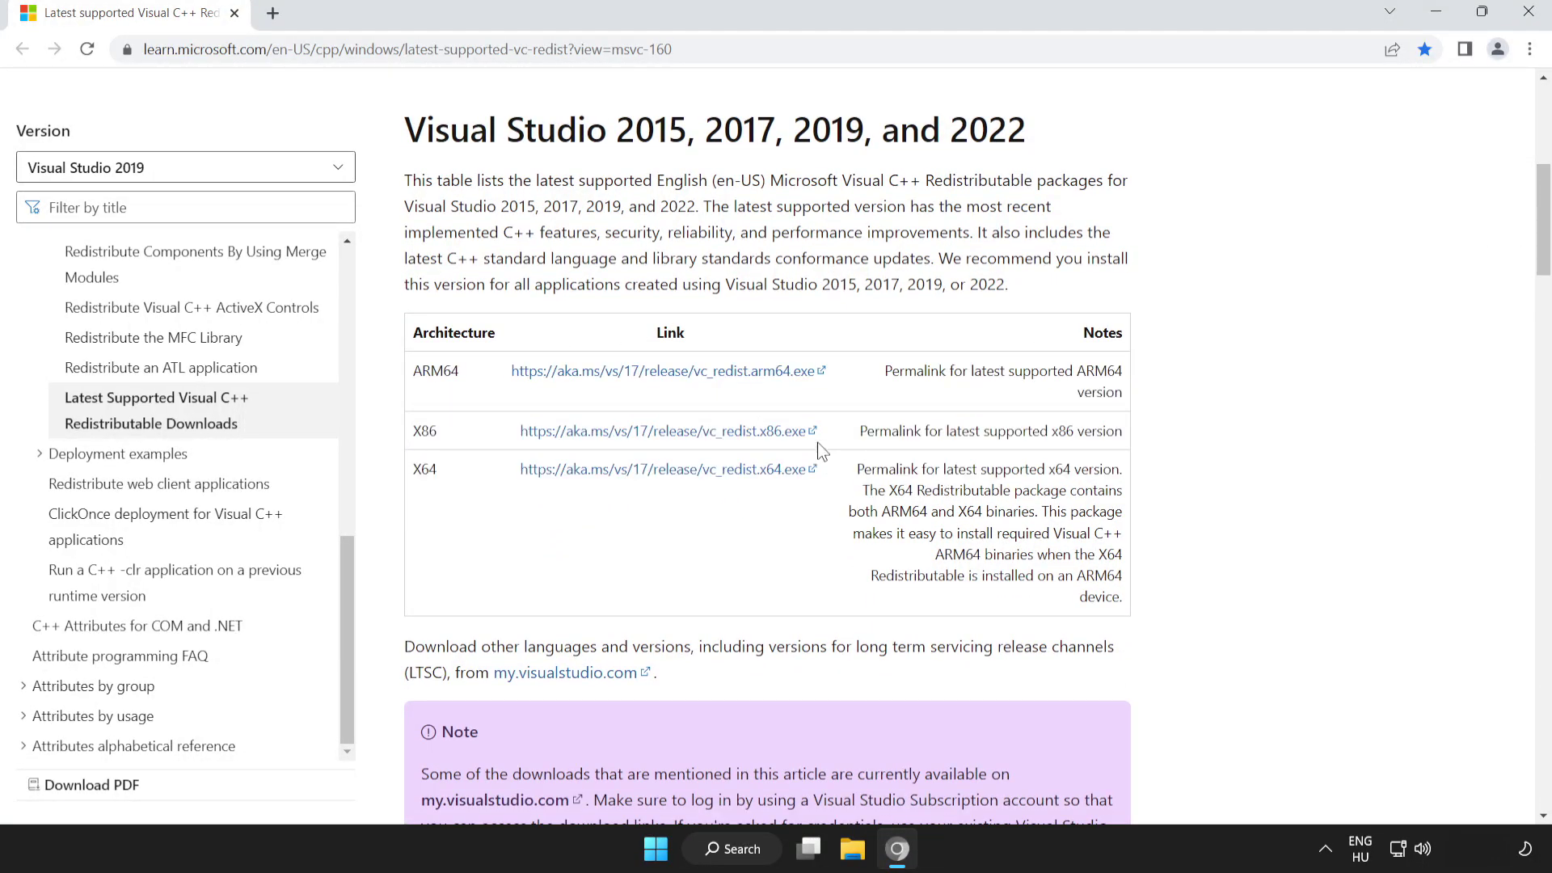
pyautogui.click(644, 373)
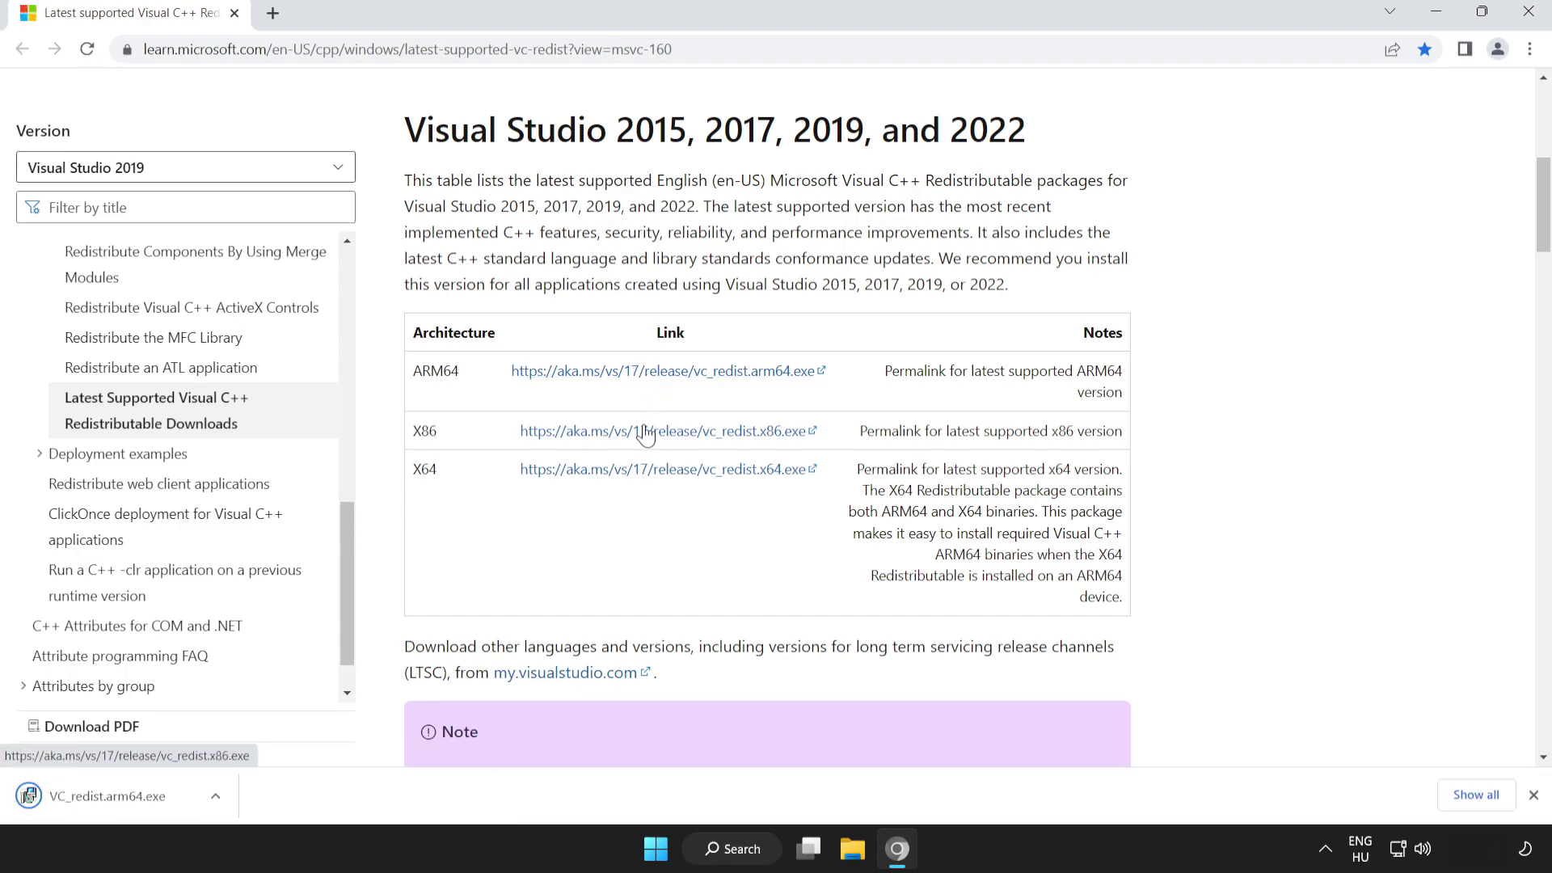
pyautogui.click(677, 442)
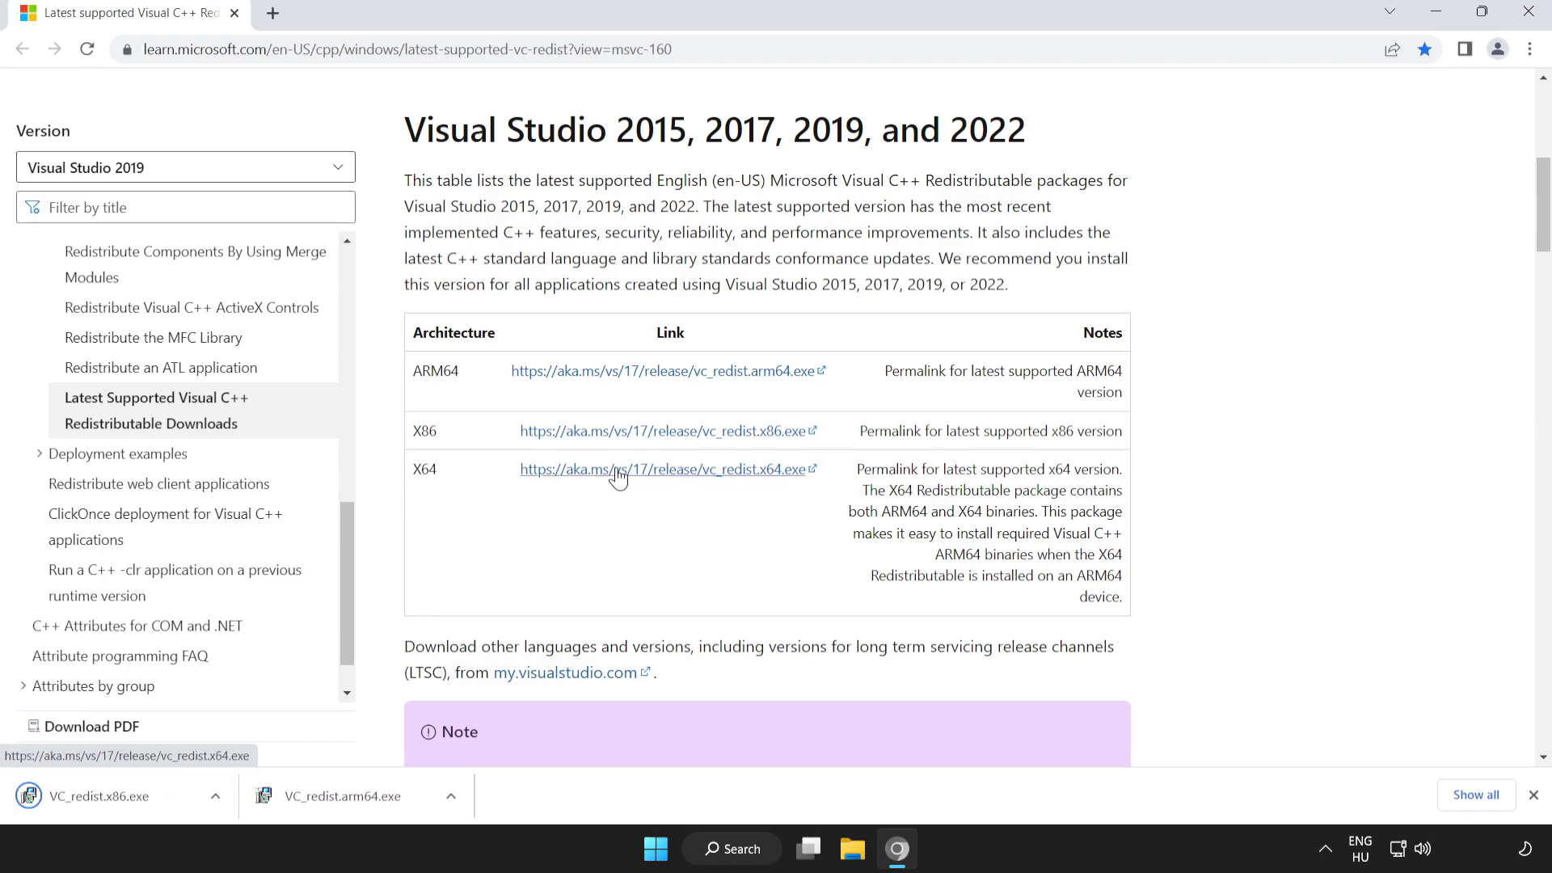
pyautogui.click(669, 477)
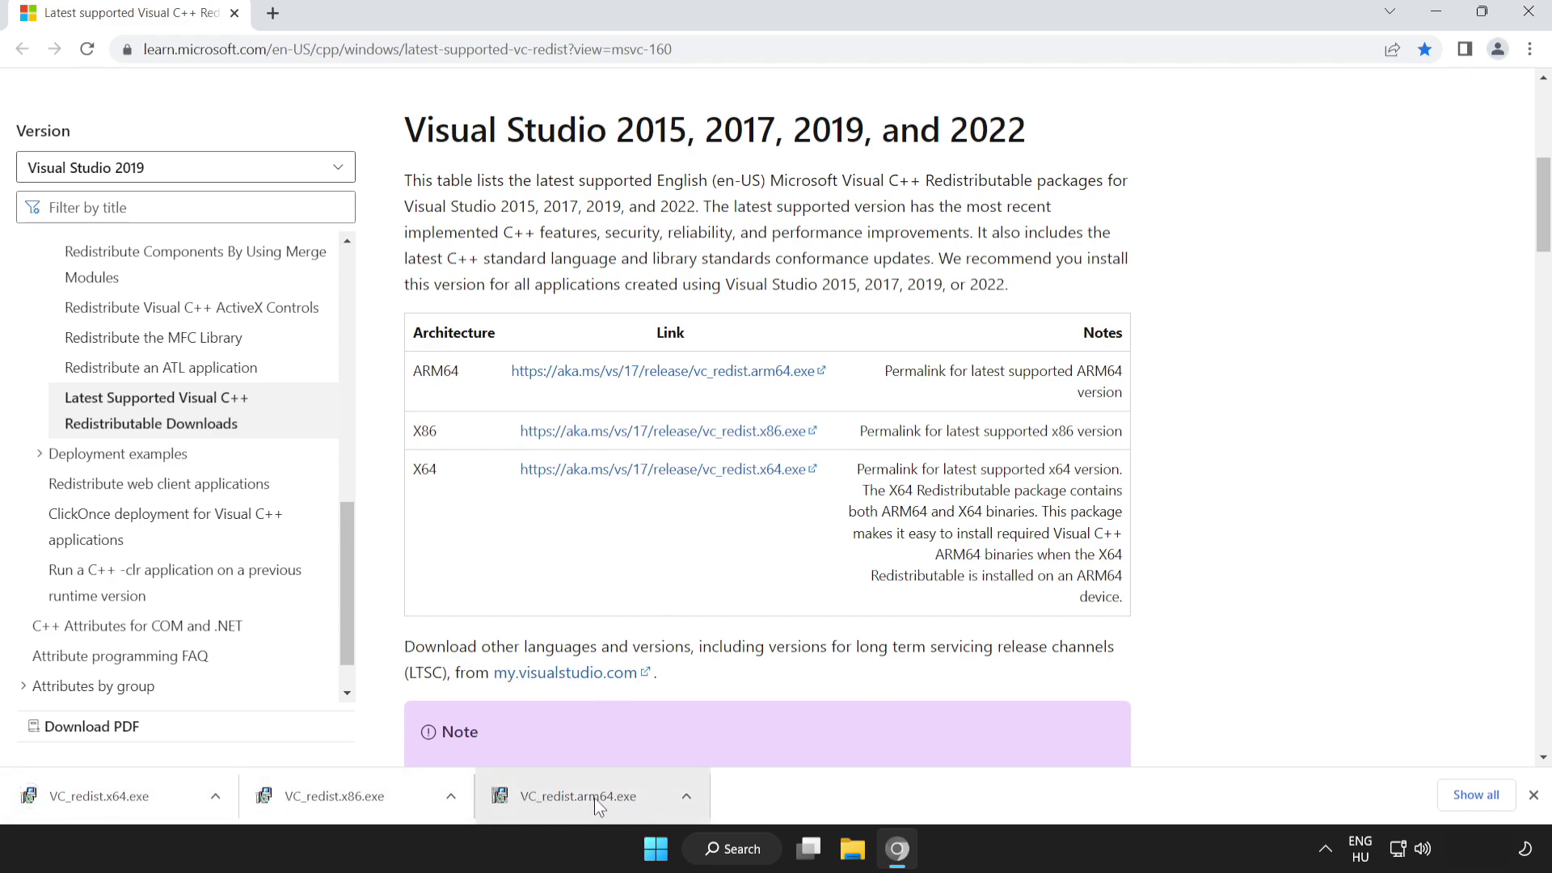
# Try to install the Arm64 Visual C++ Redistributable from VC_redist.arm64.exe, agreeing to the license terms, and close its setup.
pyautogui.click(594, 798)
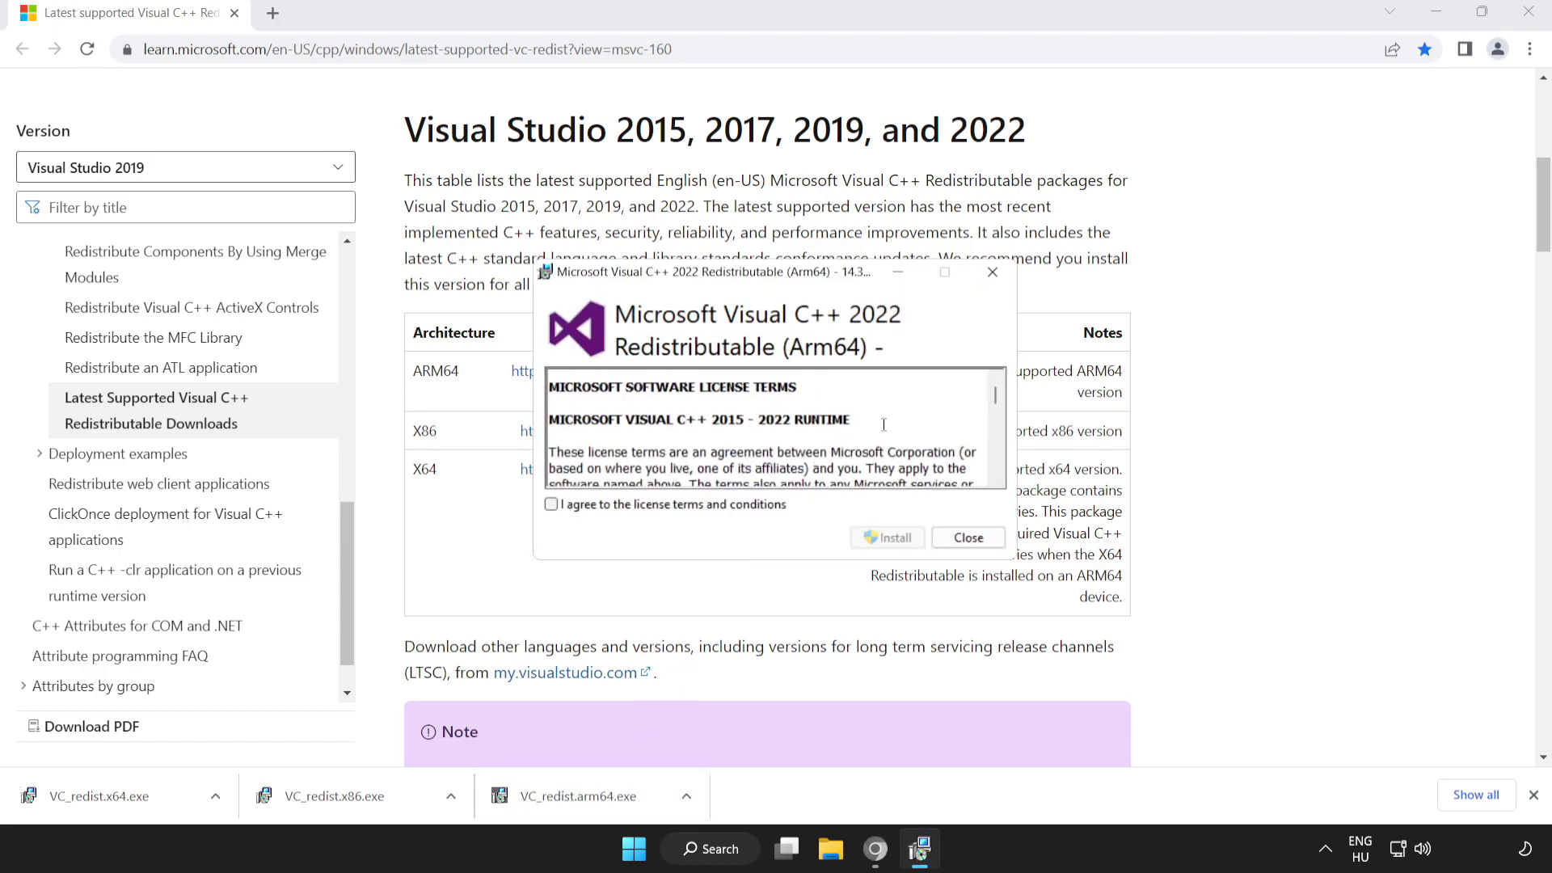
pyautogui.moveTo(996, 396); pyautogui.dragTo(1000, 465)
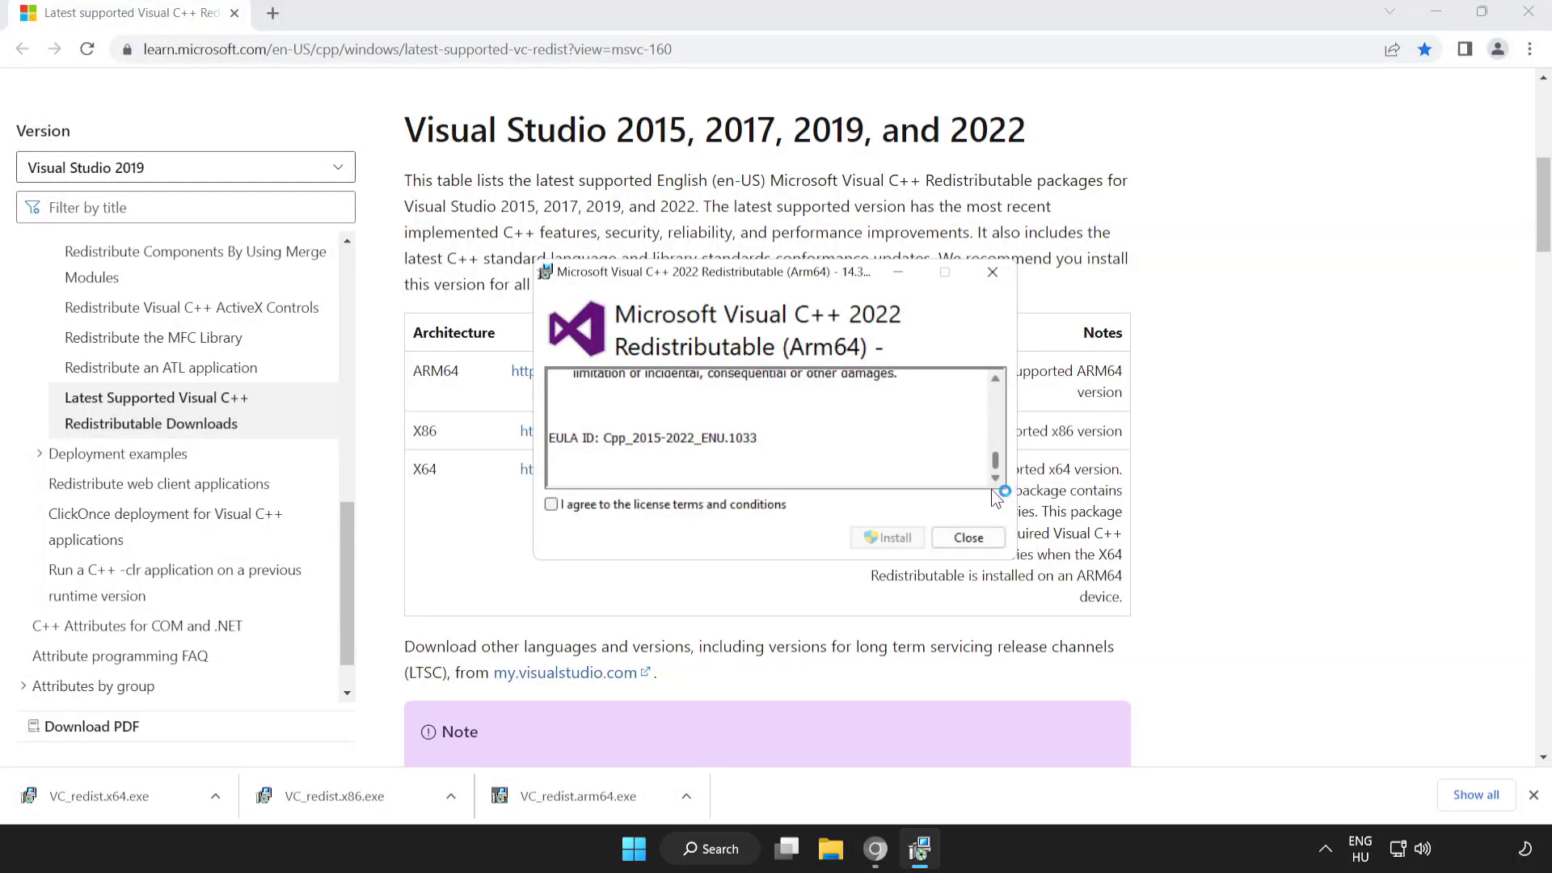
pyautogui.click(551, 504)
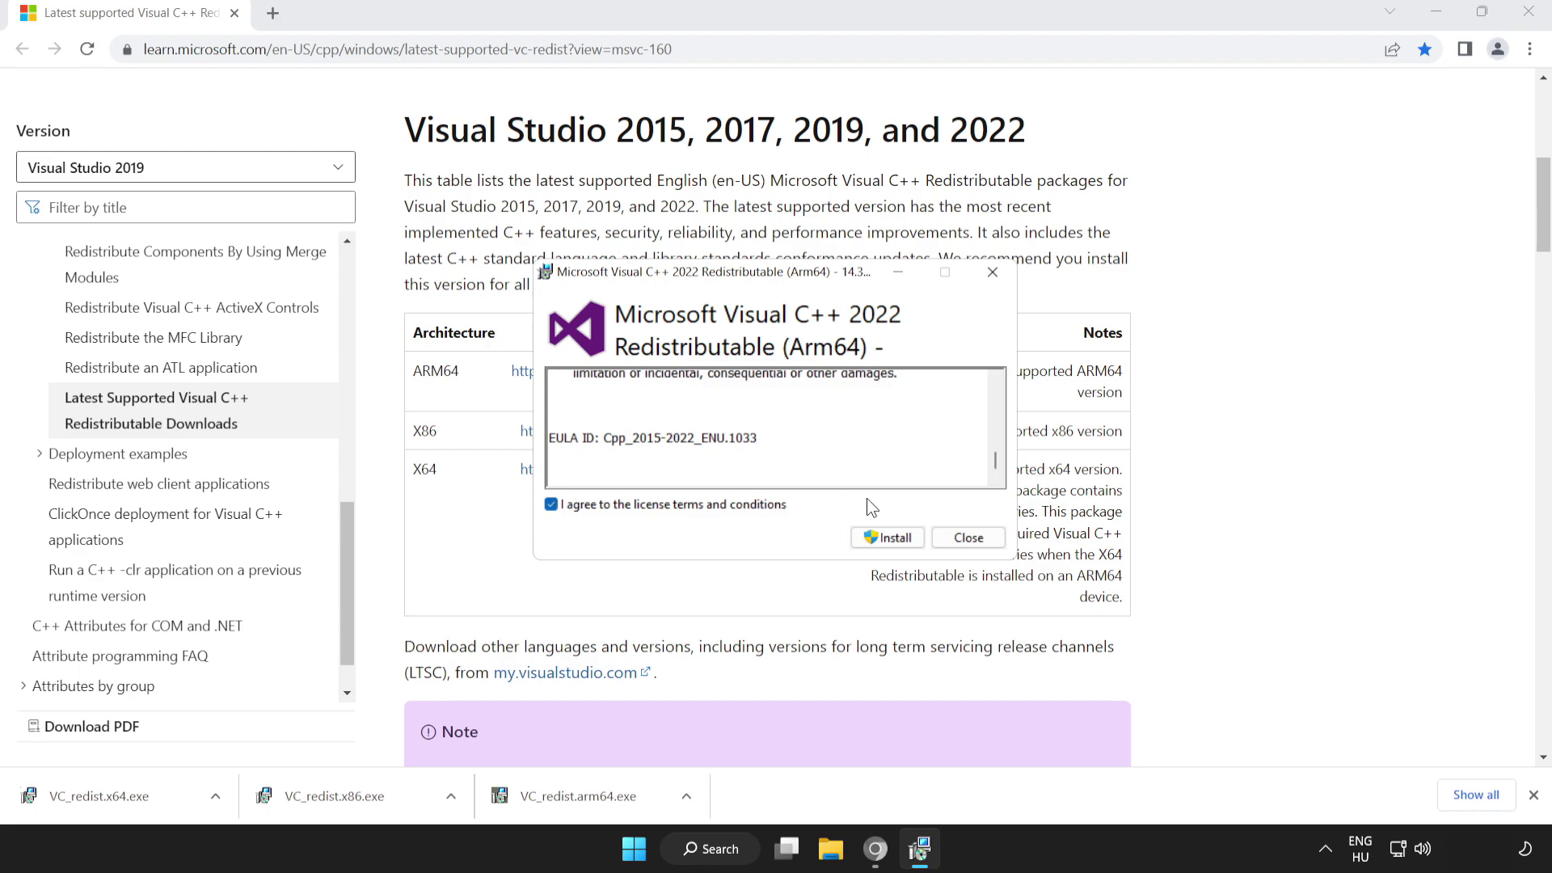
pyautogui.click(884, 538)
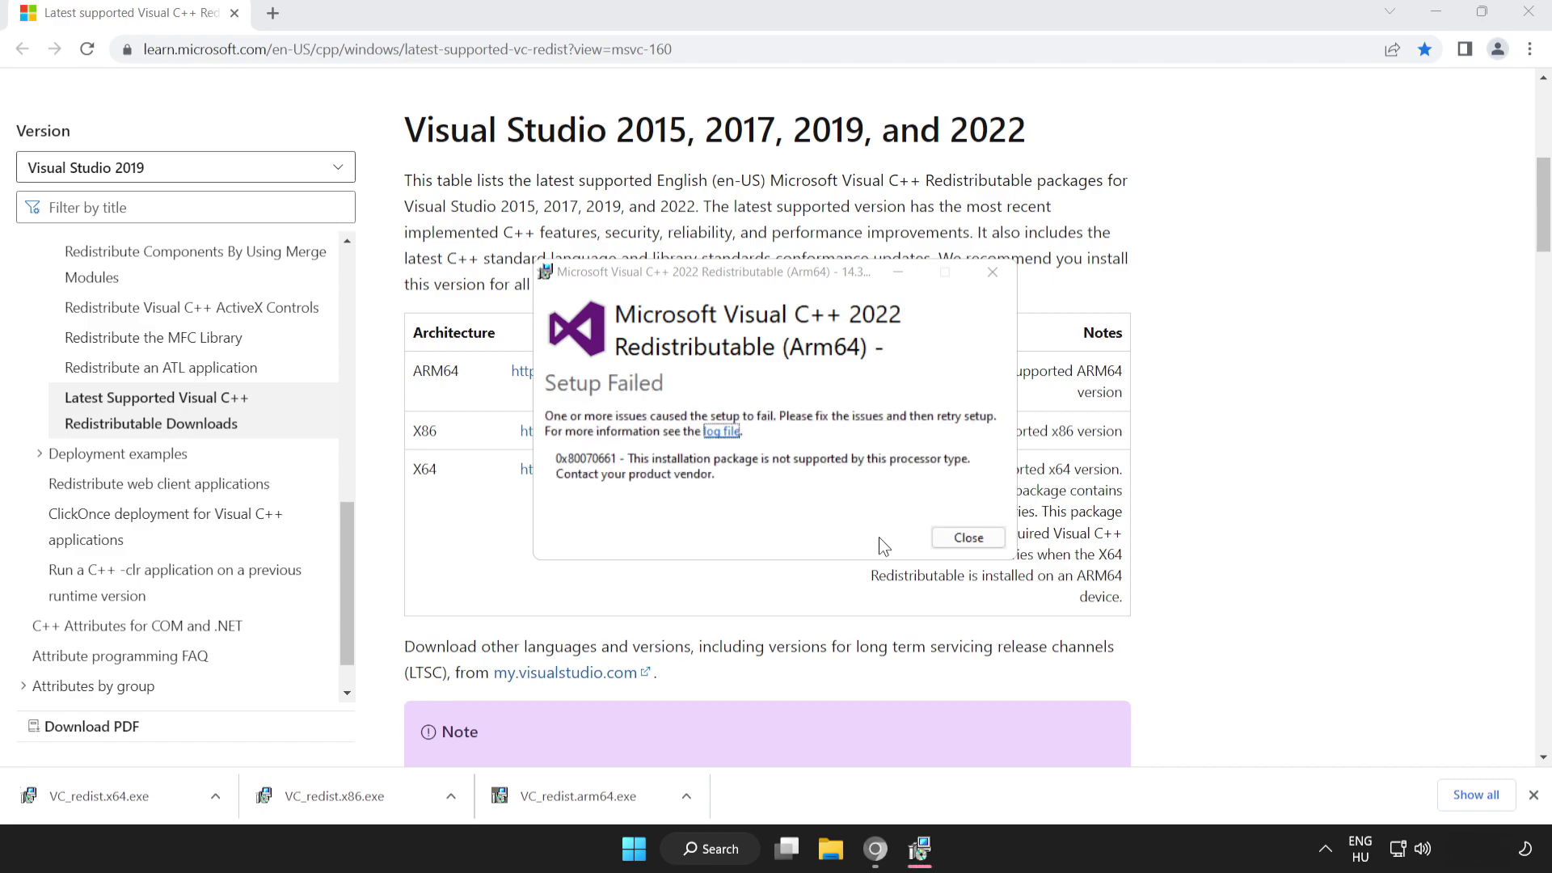
pyautogui.click(962, 538)
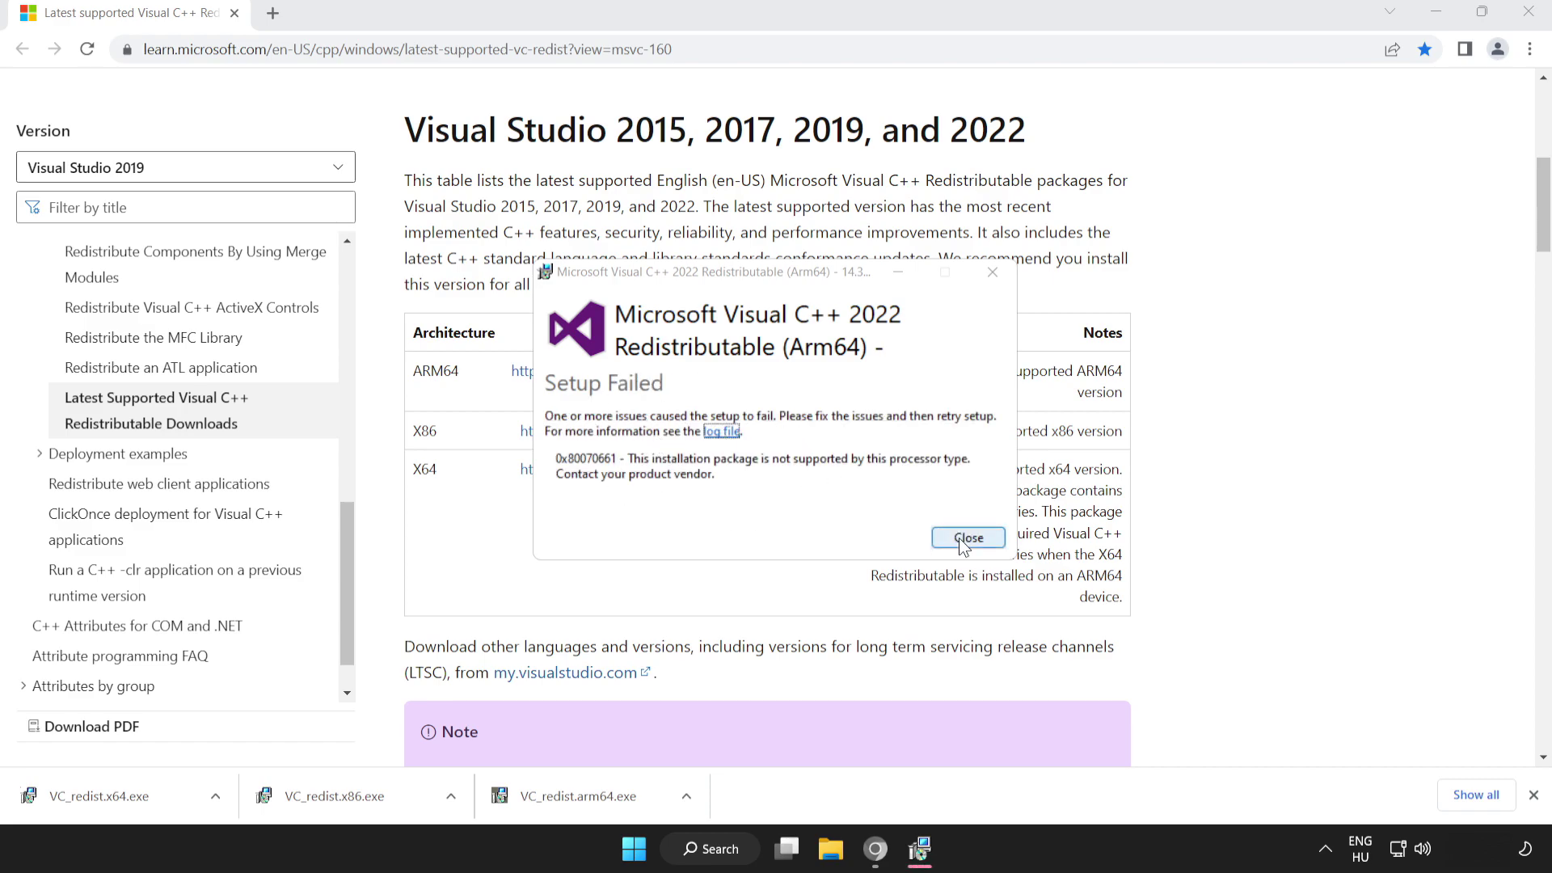
# Install the x86 and x64 Visual C++ 2015-2022 Redistributables from the downloaded installers, closing each setup without restarting.
pyautogui.click(364, 798)
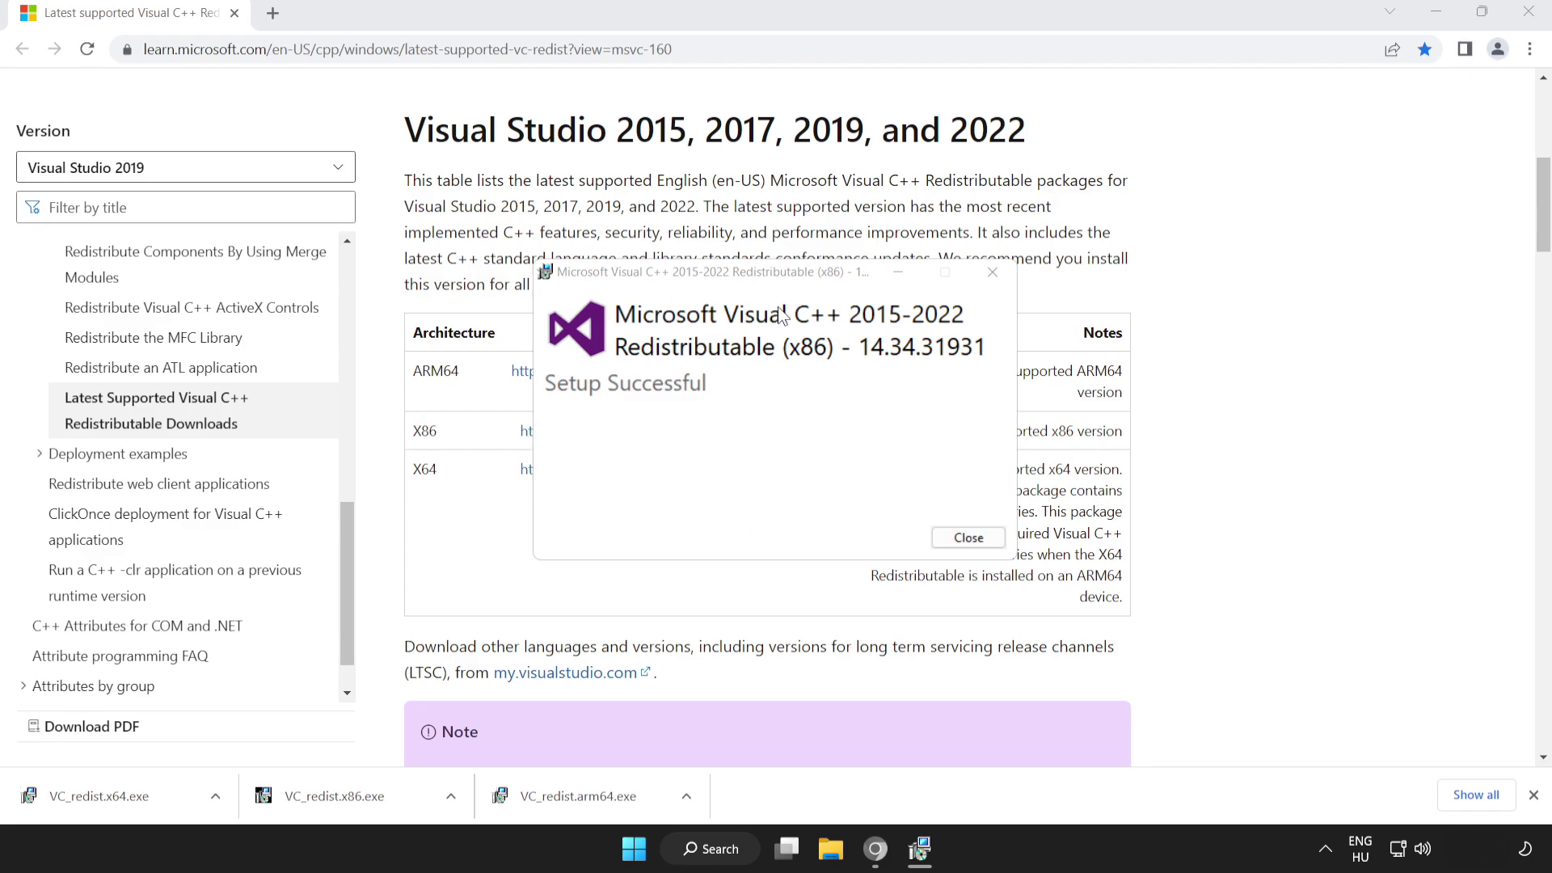
pyautogui.click(968, 538)
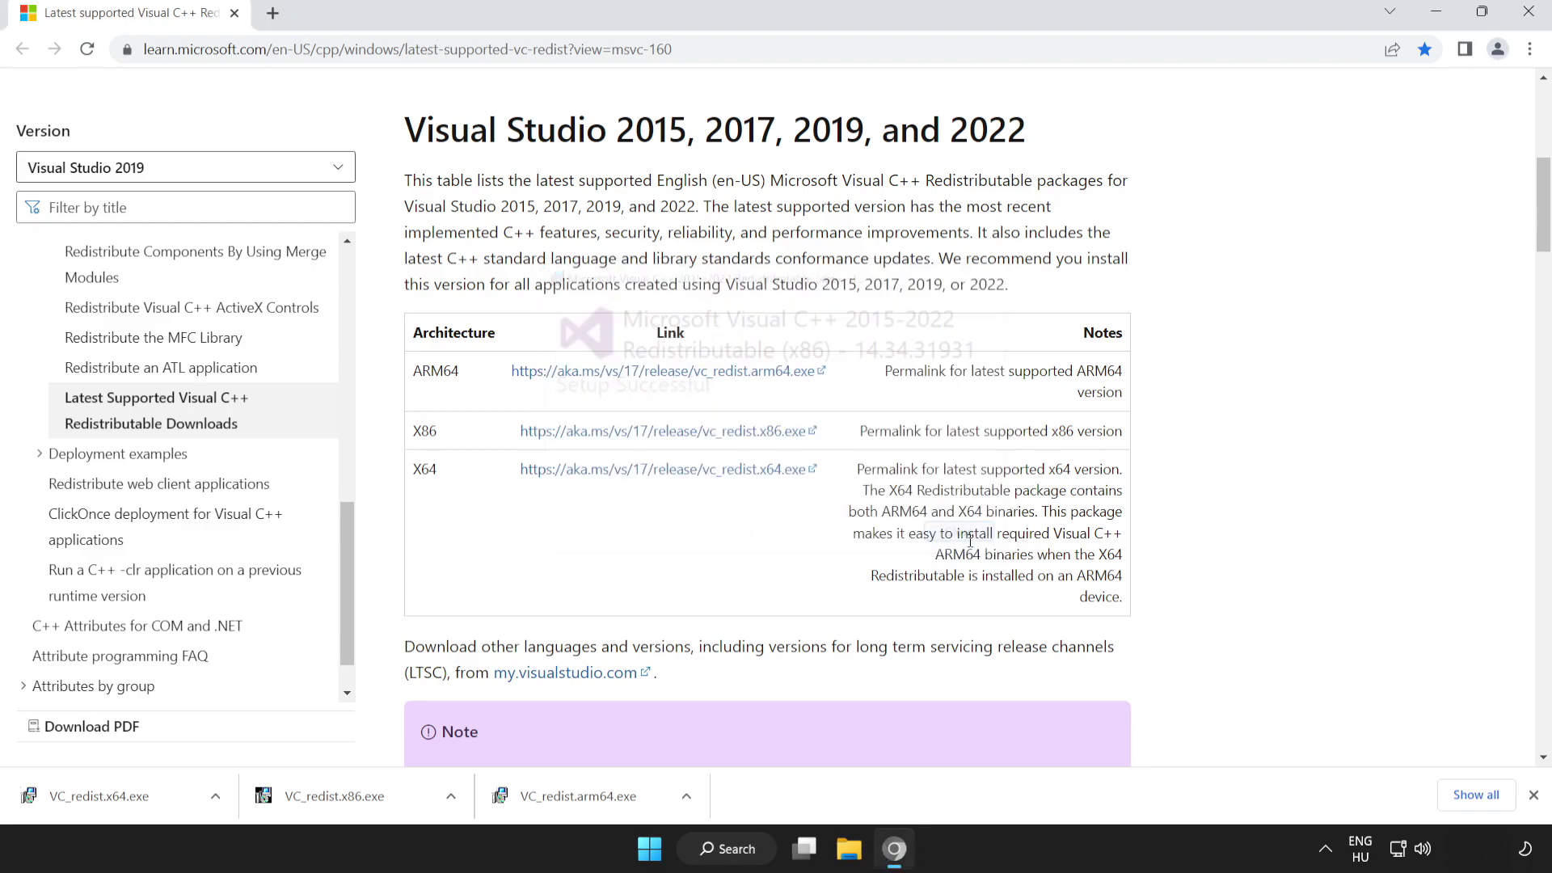
pyautogui.click(133, 798)
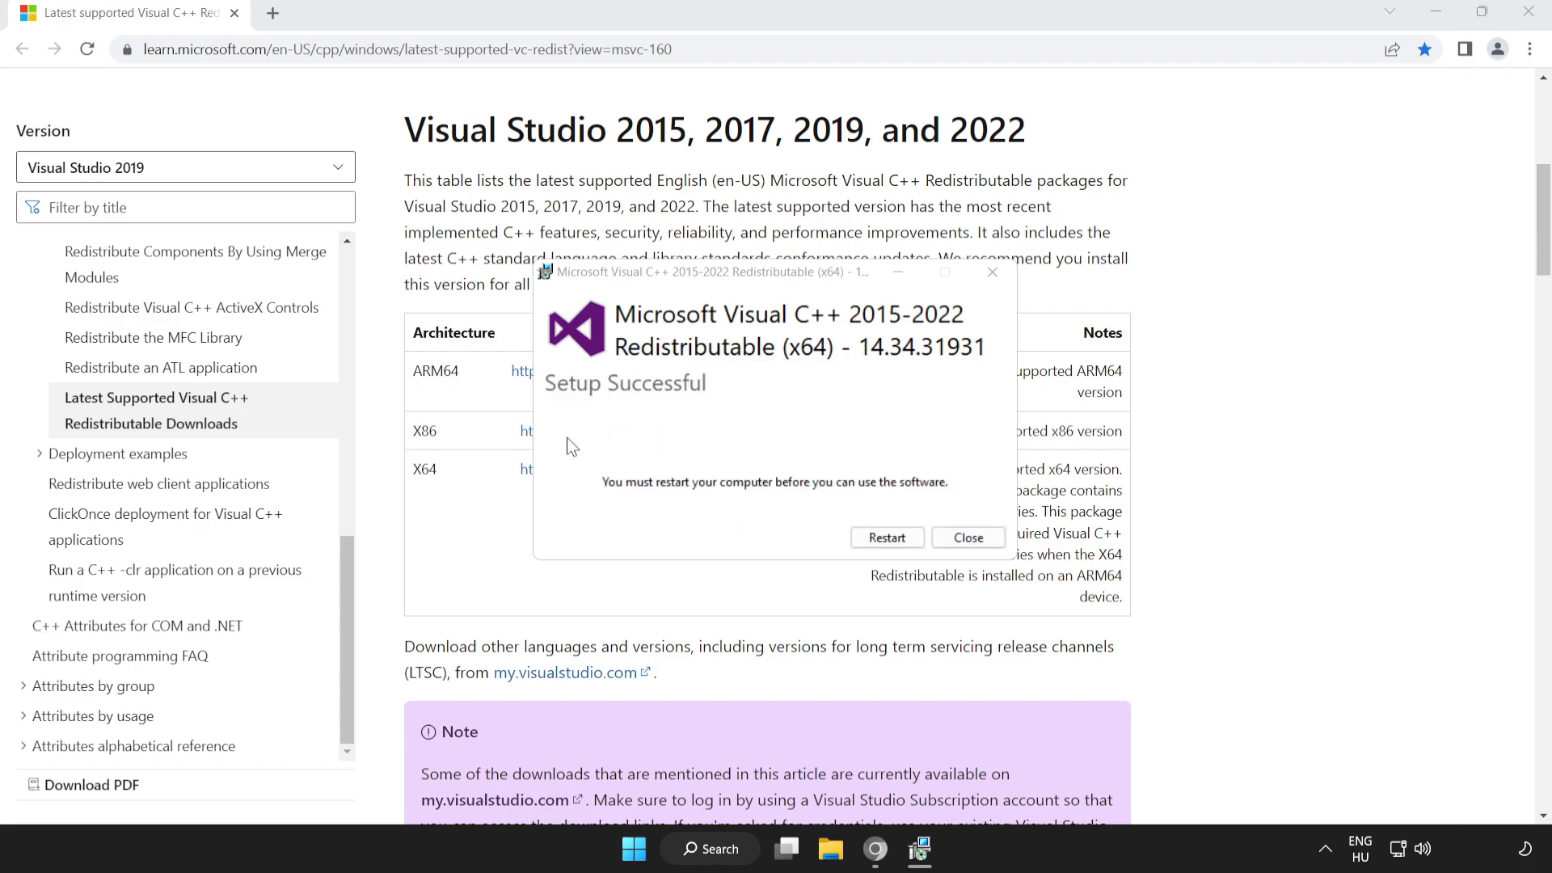
pyautogui.click(969, 539)
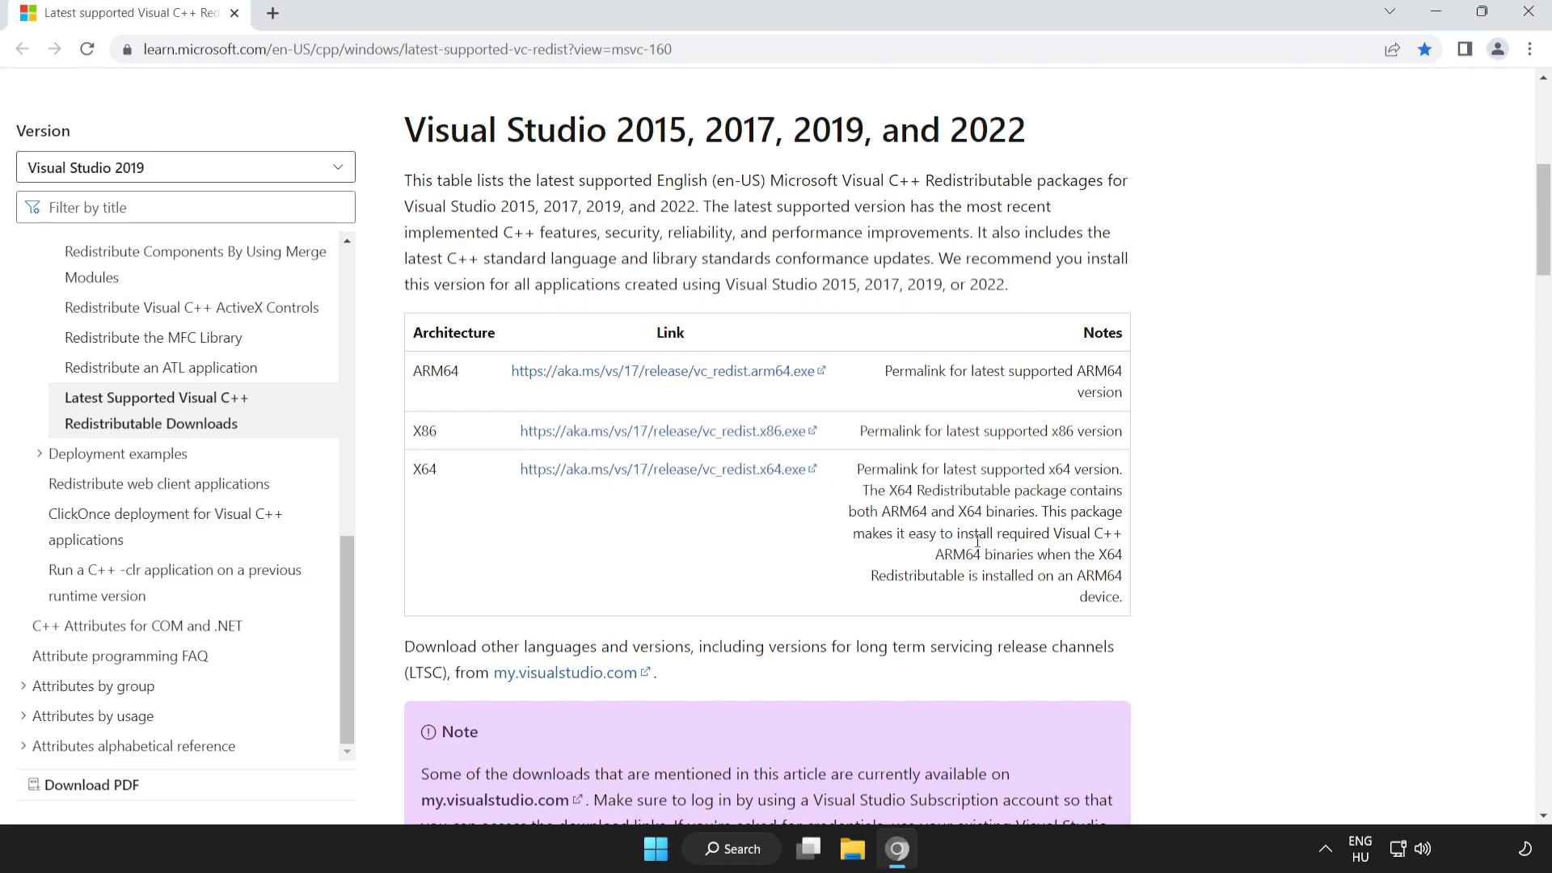
# Close the Visual C++ Redistributable page and bring up the computer's power options for a restart.
pyautogui.click(1529, 16)
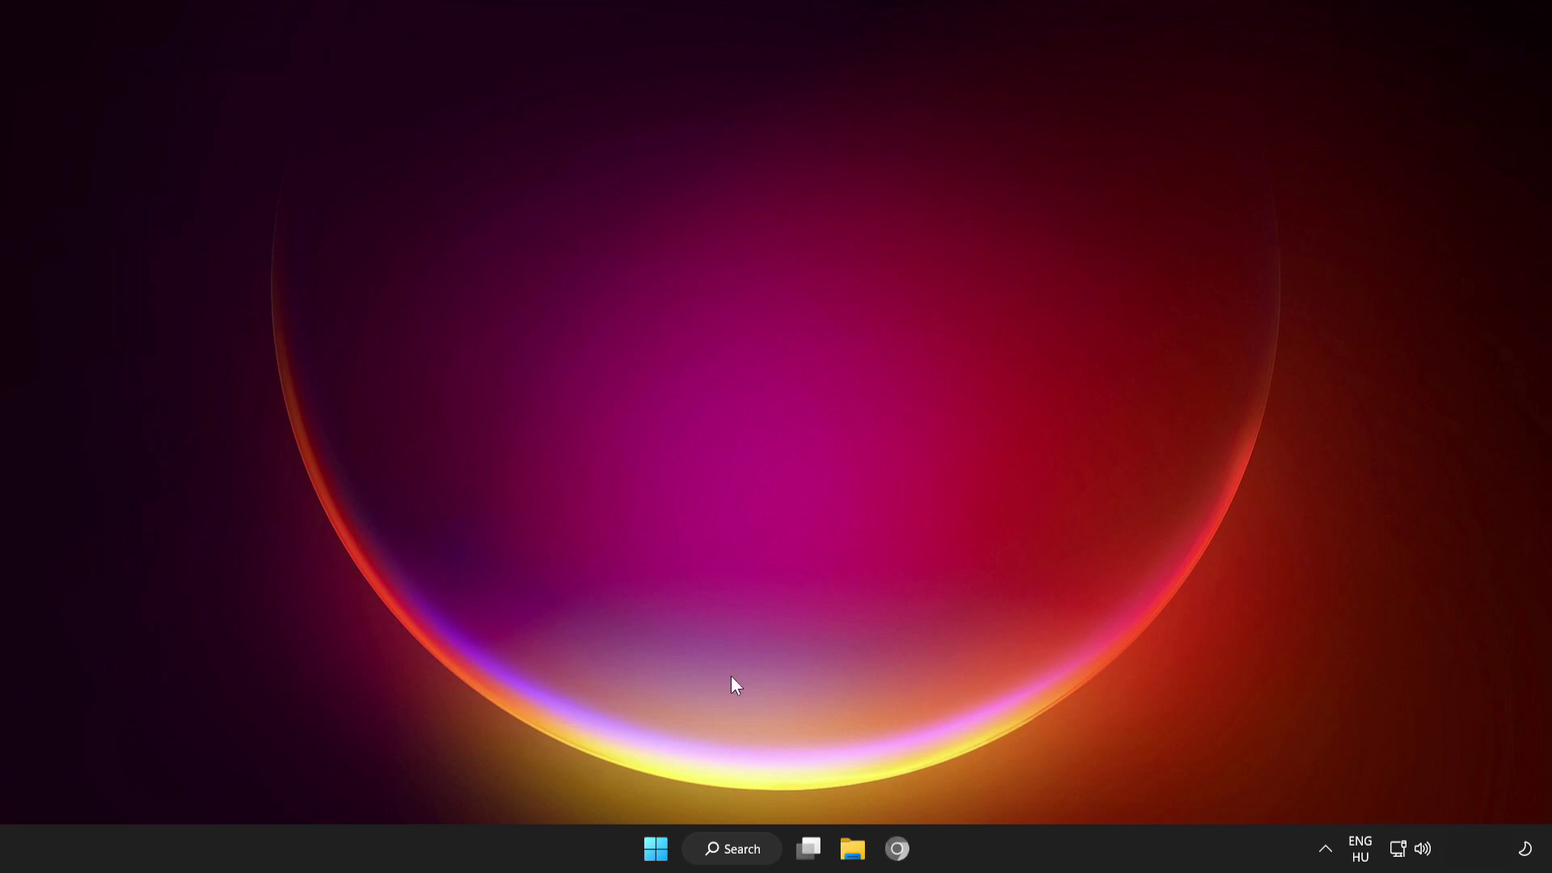
pyautogui.click(656, 848)
pyautogui.click(1025, 781)
# Search for cmd, run Command Prompt as administrator and move its window towards the middle of the desktop.
pyautogui.click(733, 848)
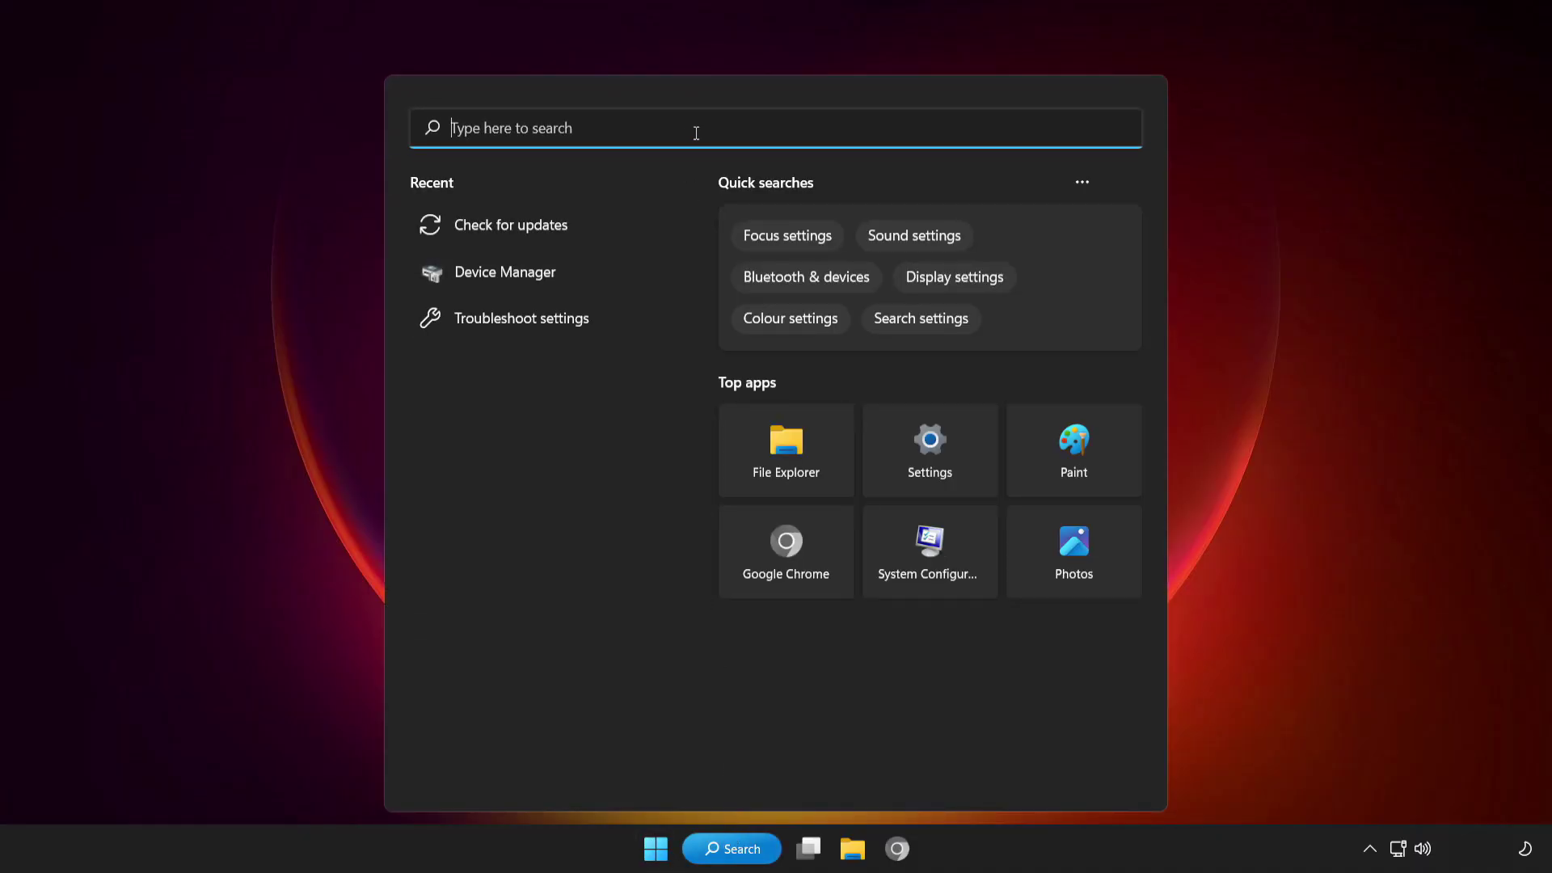
pyautogui.write('cmd')
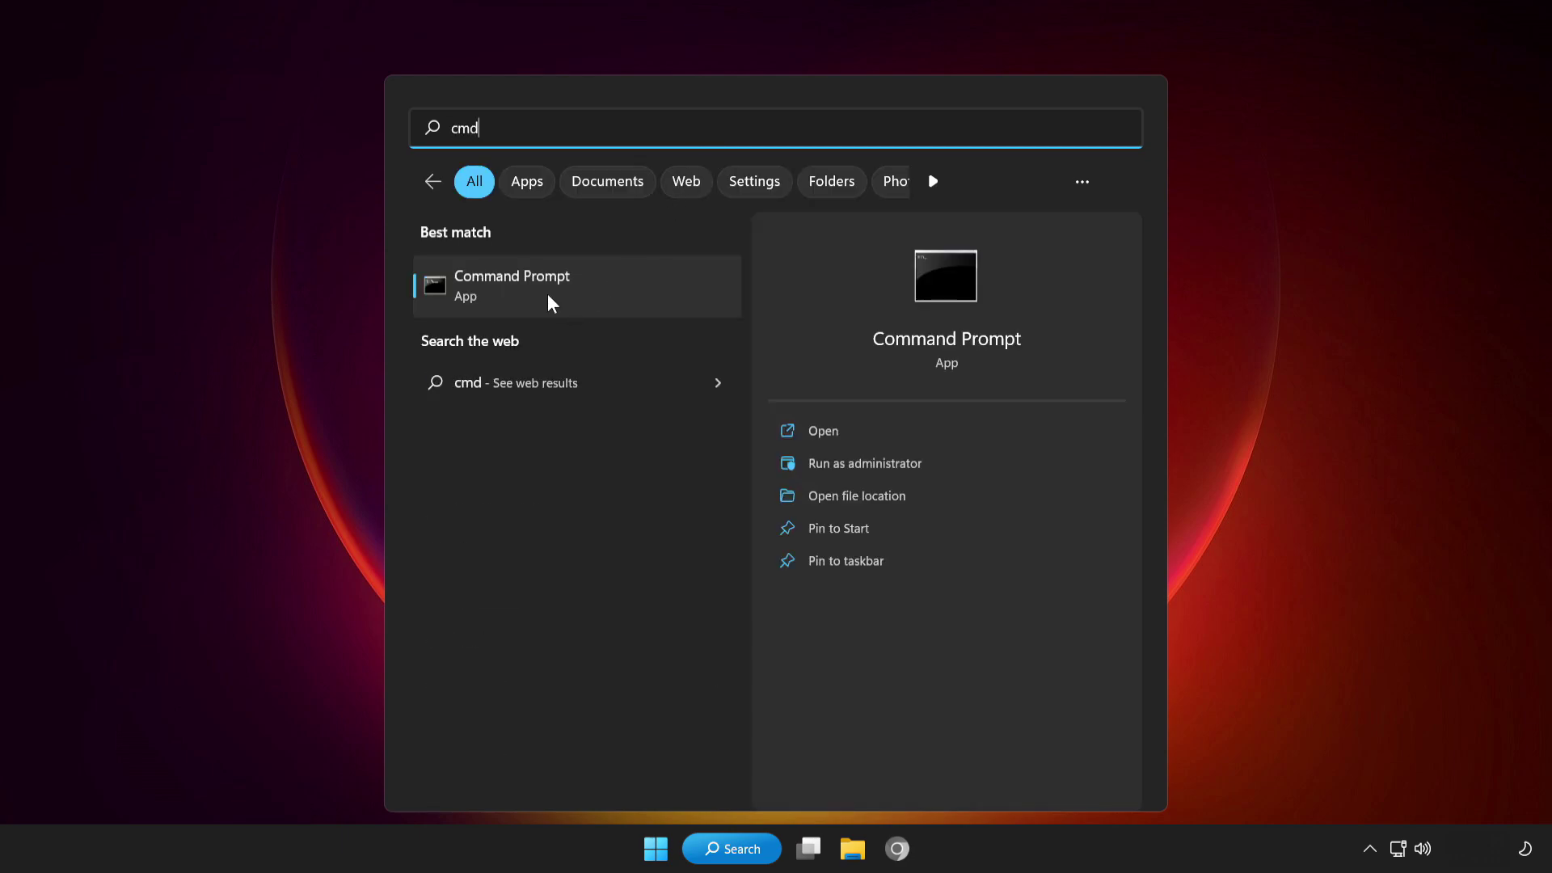
pyautogui.rightClick(614, 297)
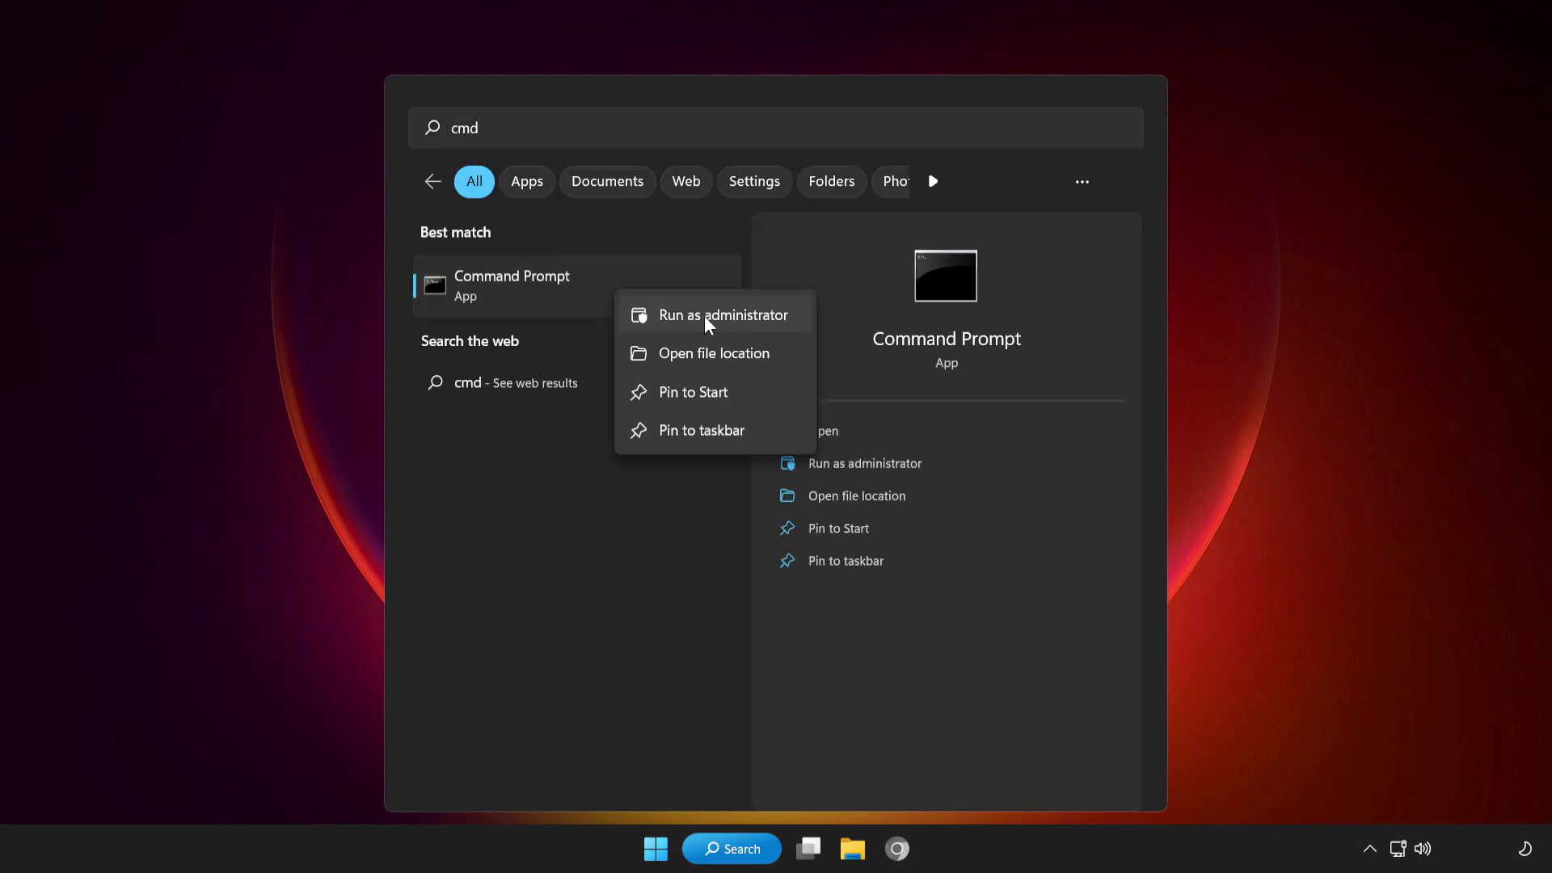
pyautogui.click(696, 314)
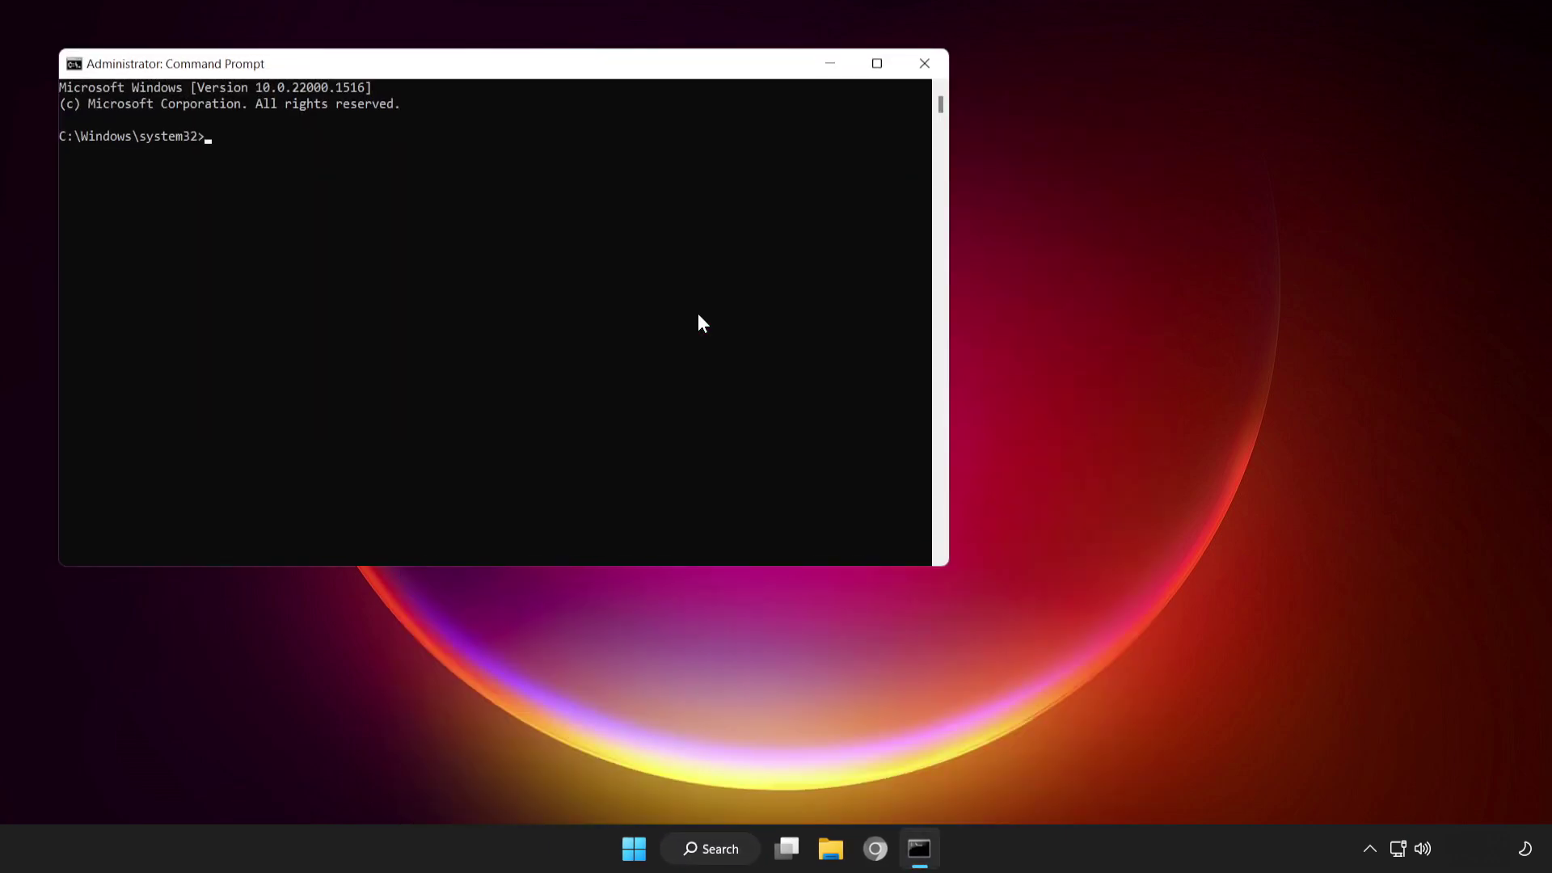
pyautogui.moveTo(580, 94); pyautogui.dragTo(838, 180)
# Scan and repair the system files with sfc /scannow, and close Command Prompt once the scan finishes.
pyautogui.write('sfc')
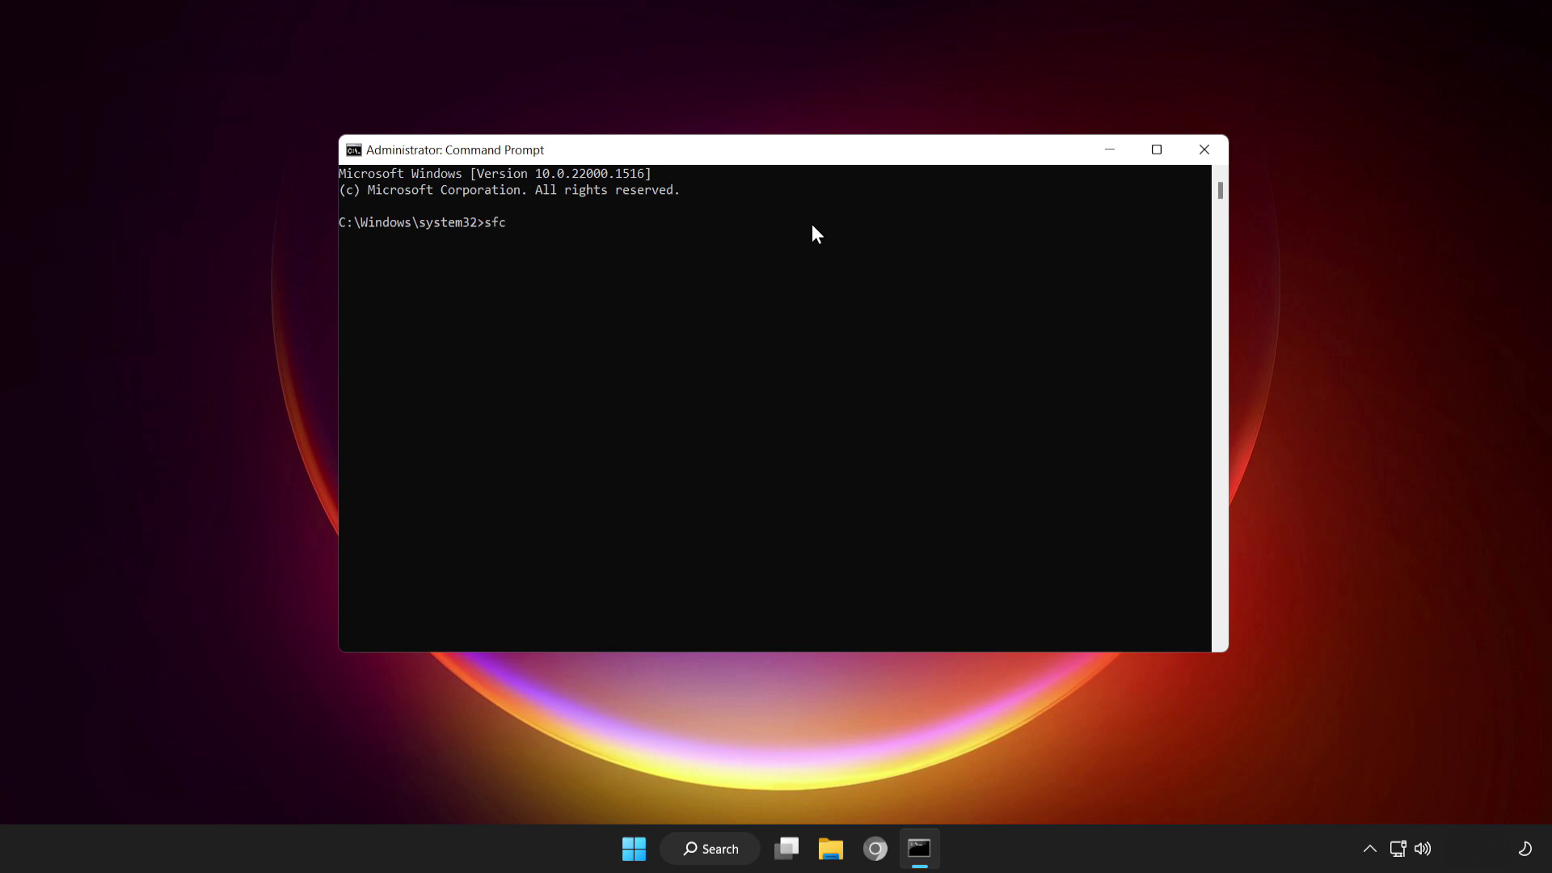
pyautogui.write(' /scannow')
pyautogui.press('Return')
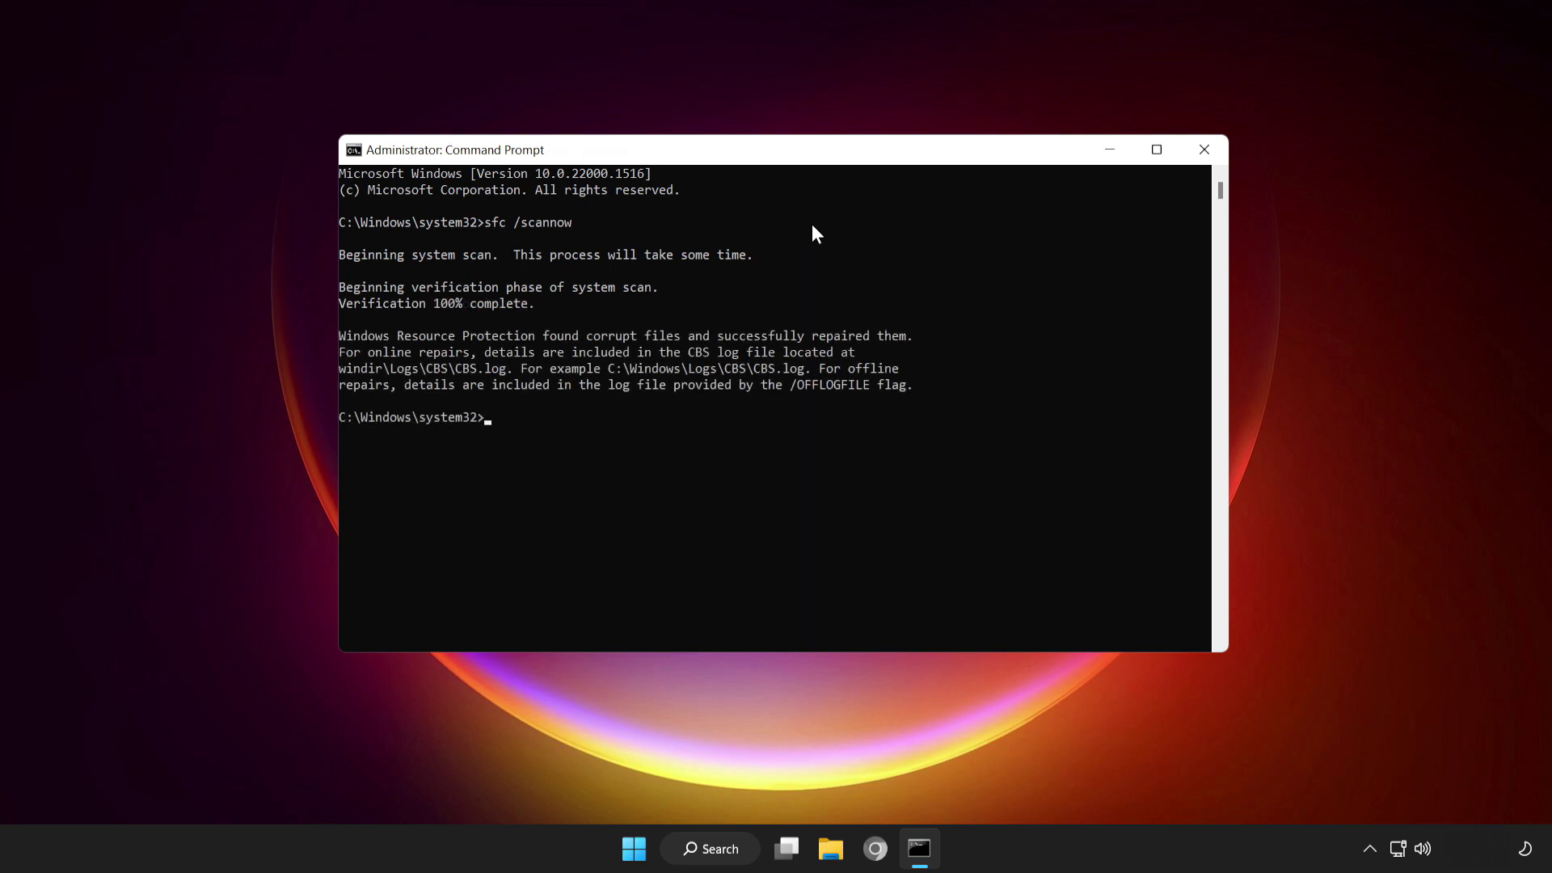
pyautogui.click(1204, 150)
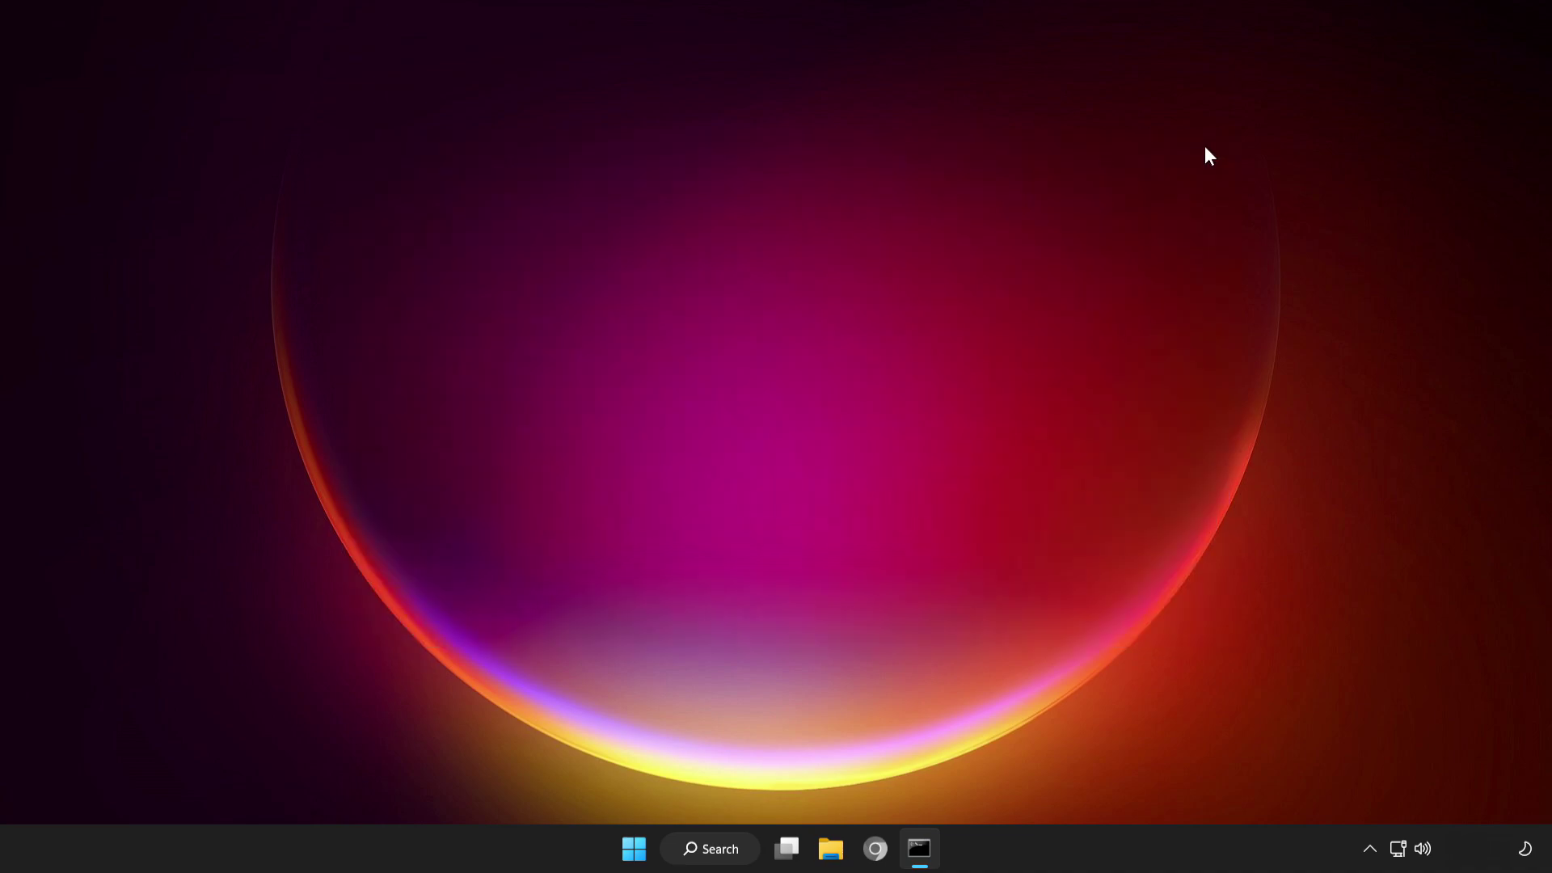
# Search for windows security and open the Windows Security app.
pyautogui.click(748, 857)
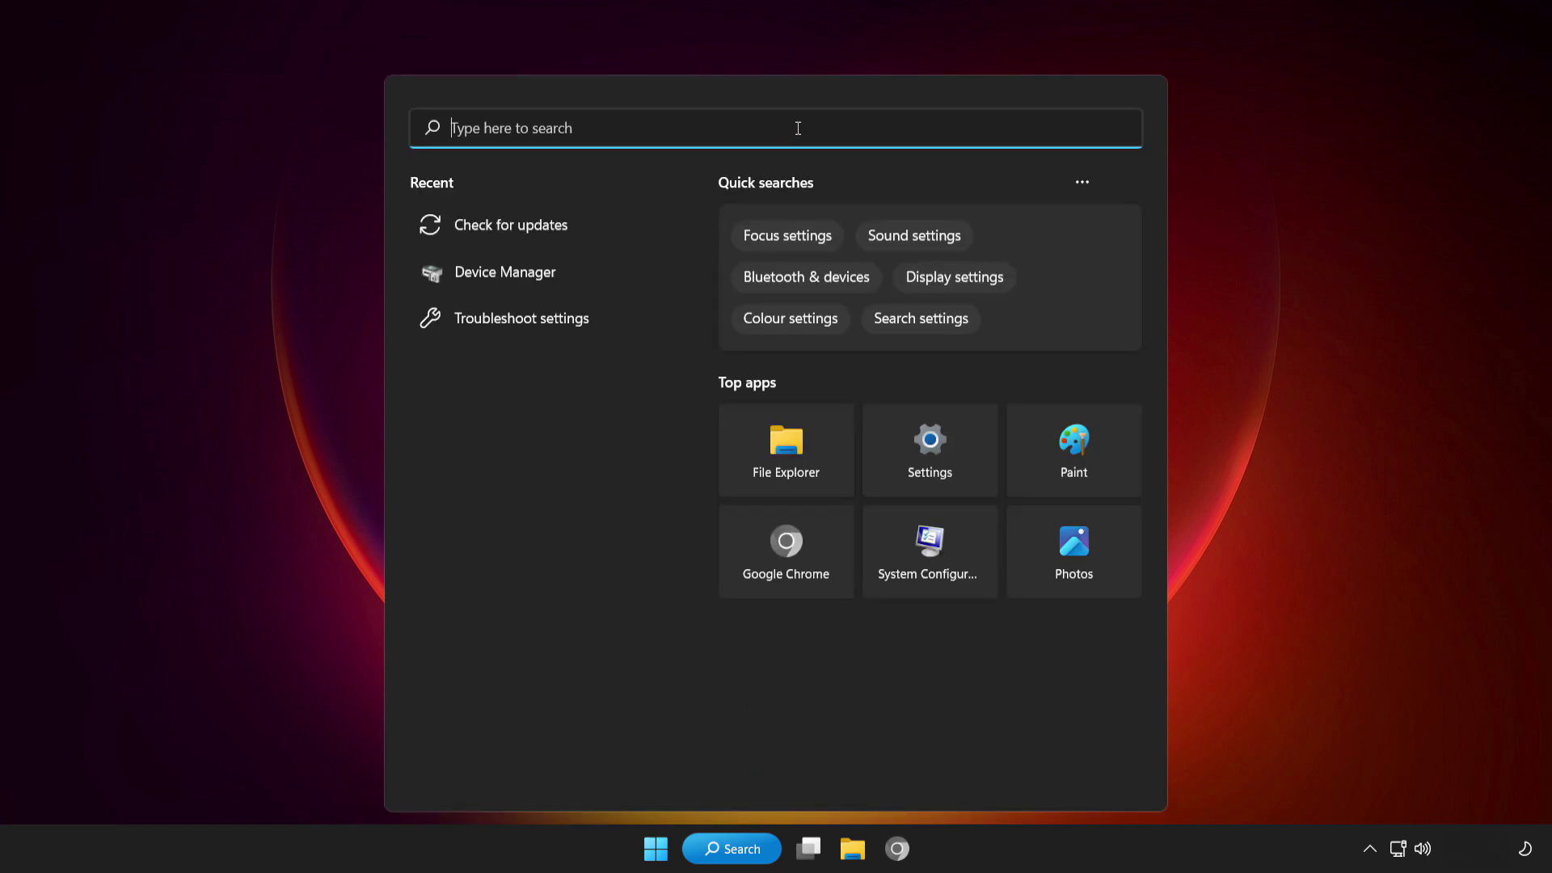
pyautogui.write('windows')
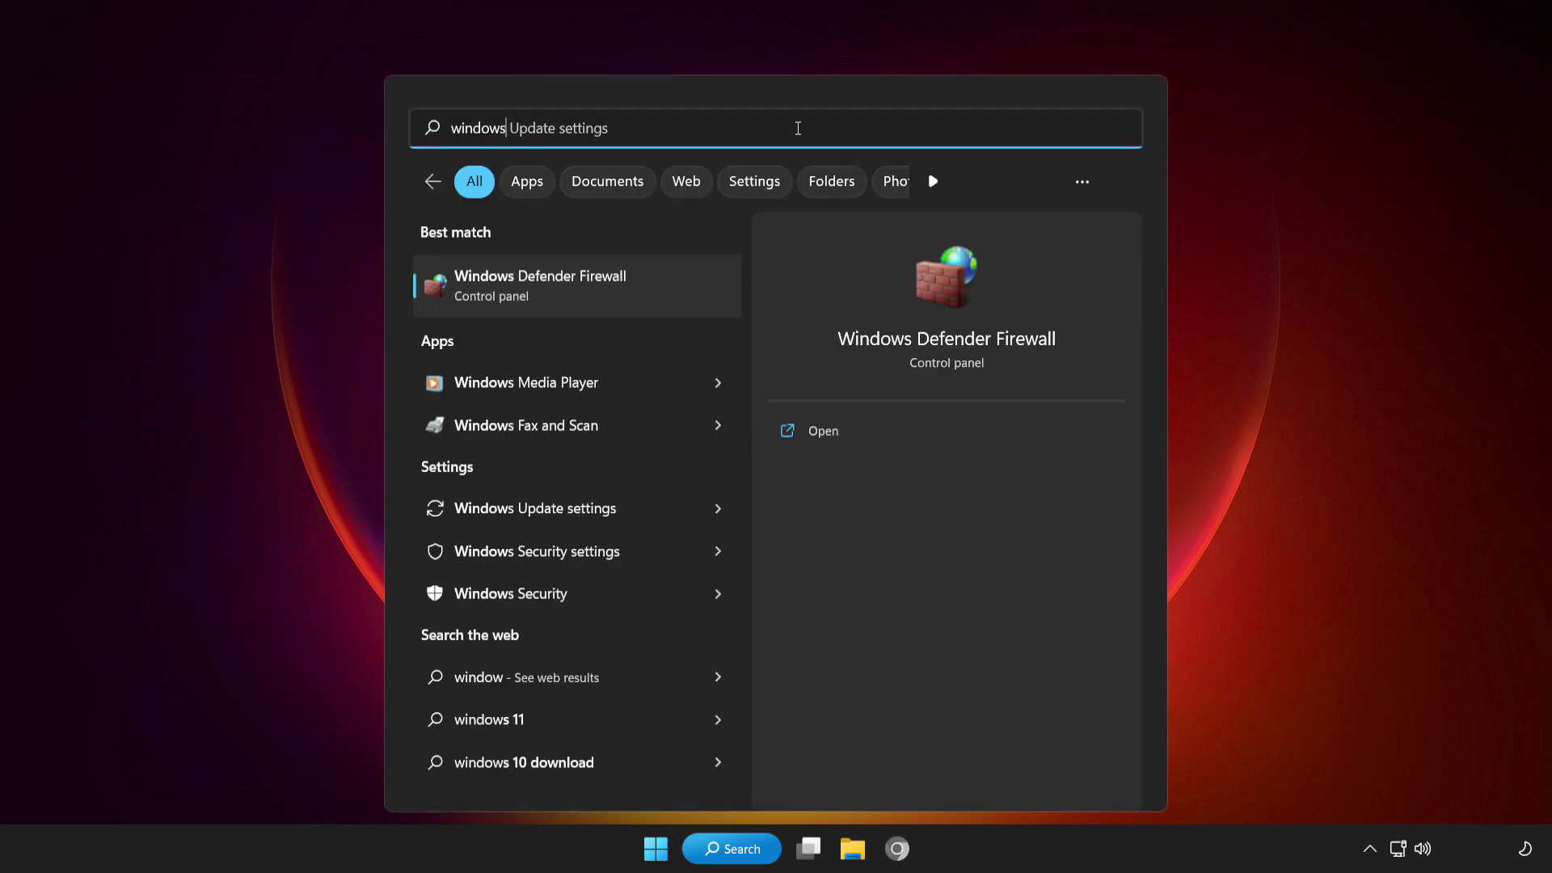
pyautogui.write(' securi')
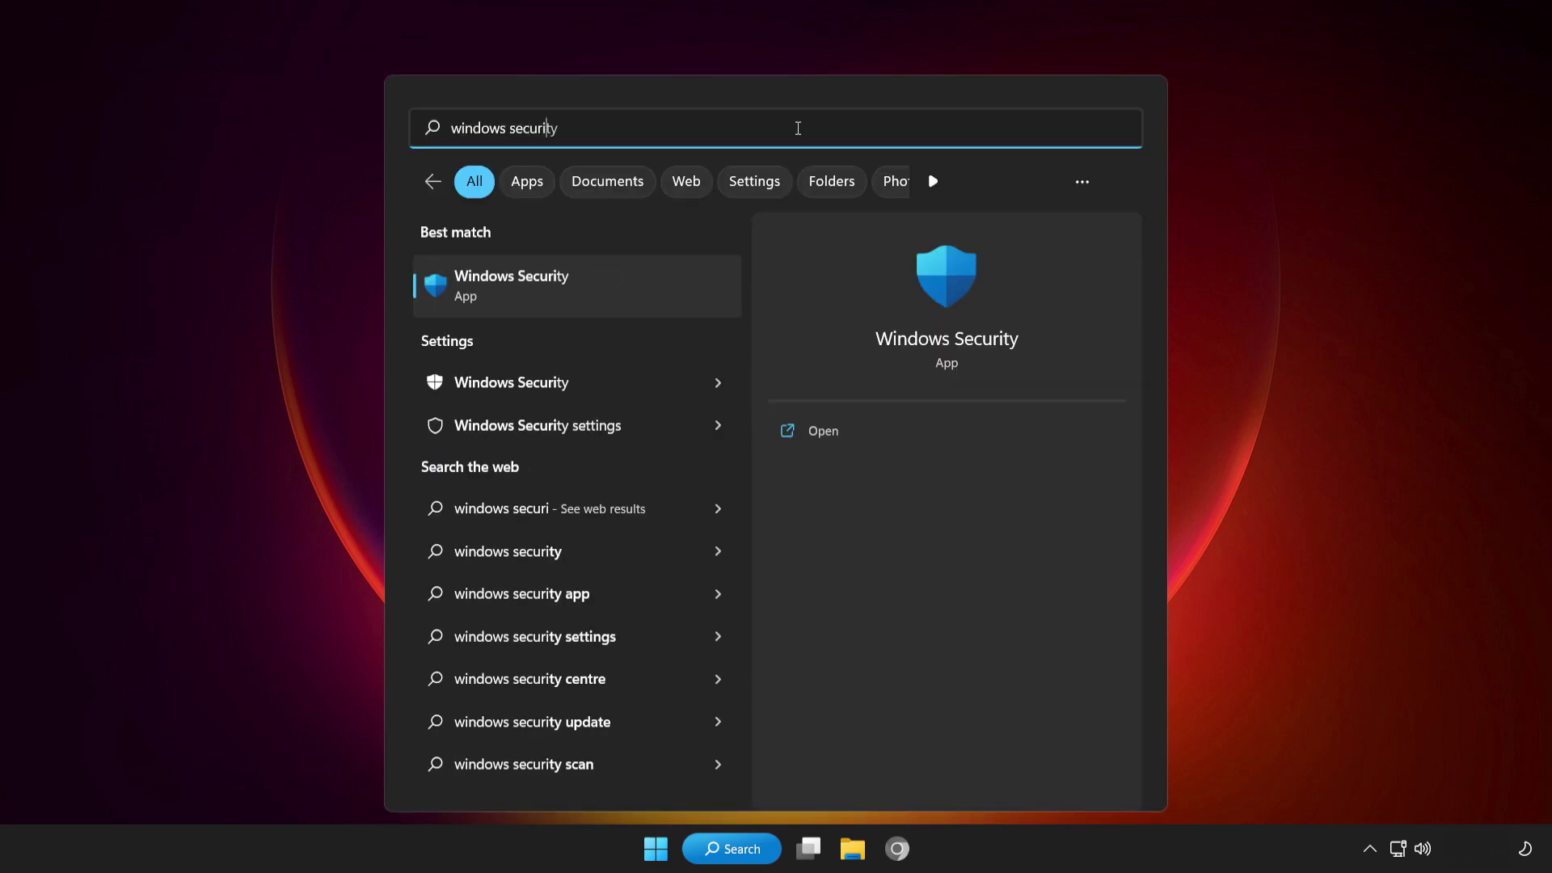
pyautogui.write('ty')
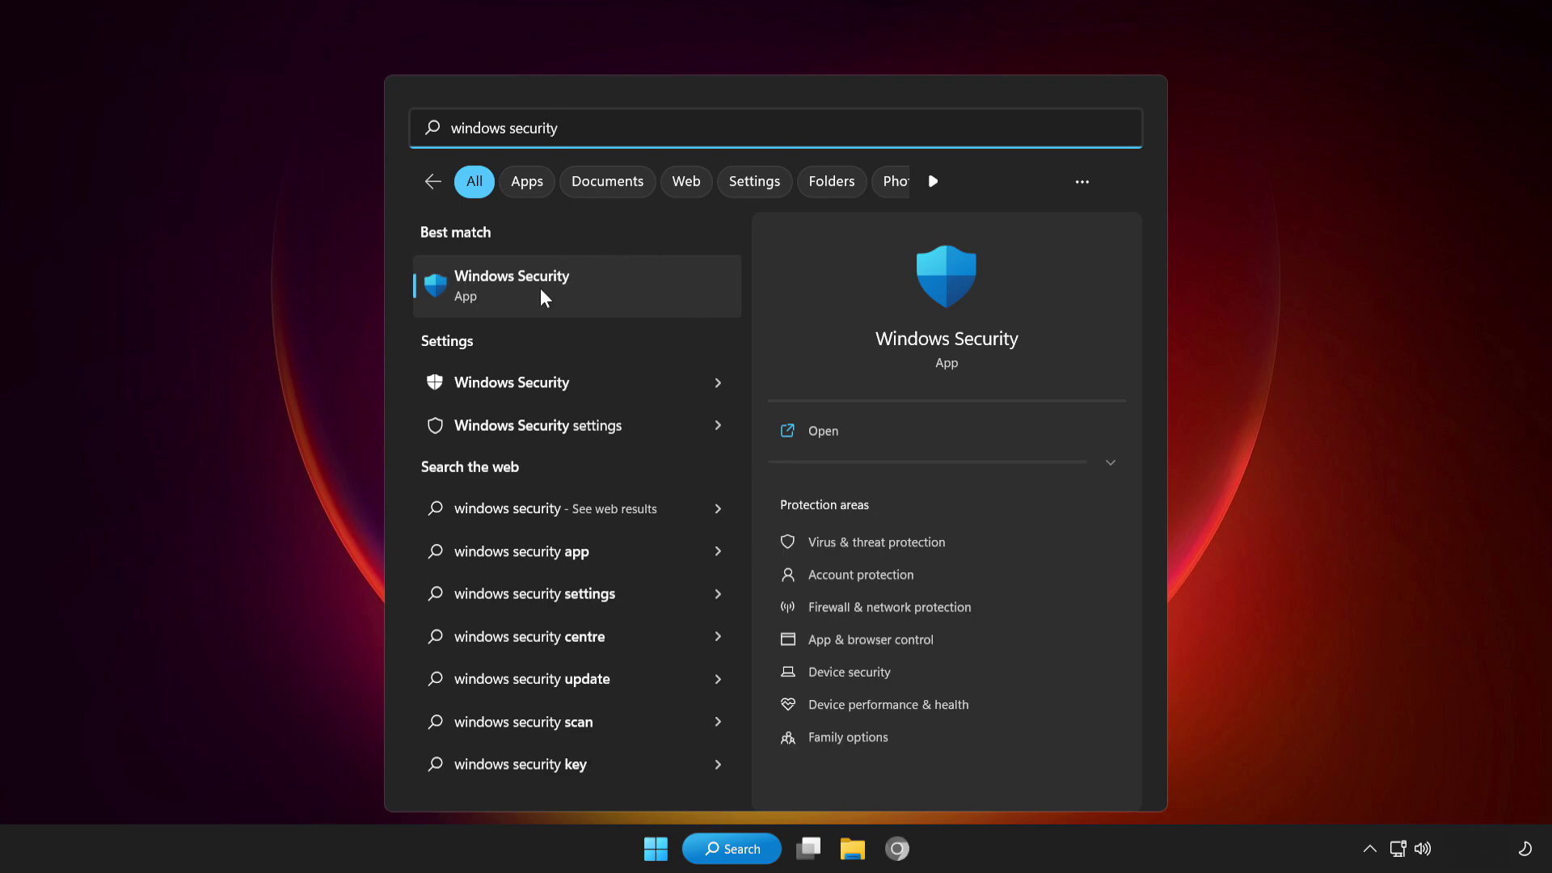
pyautogui.click(622, 283)
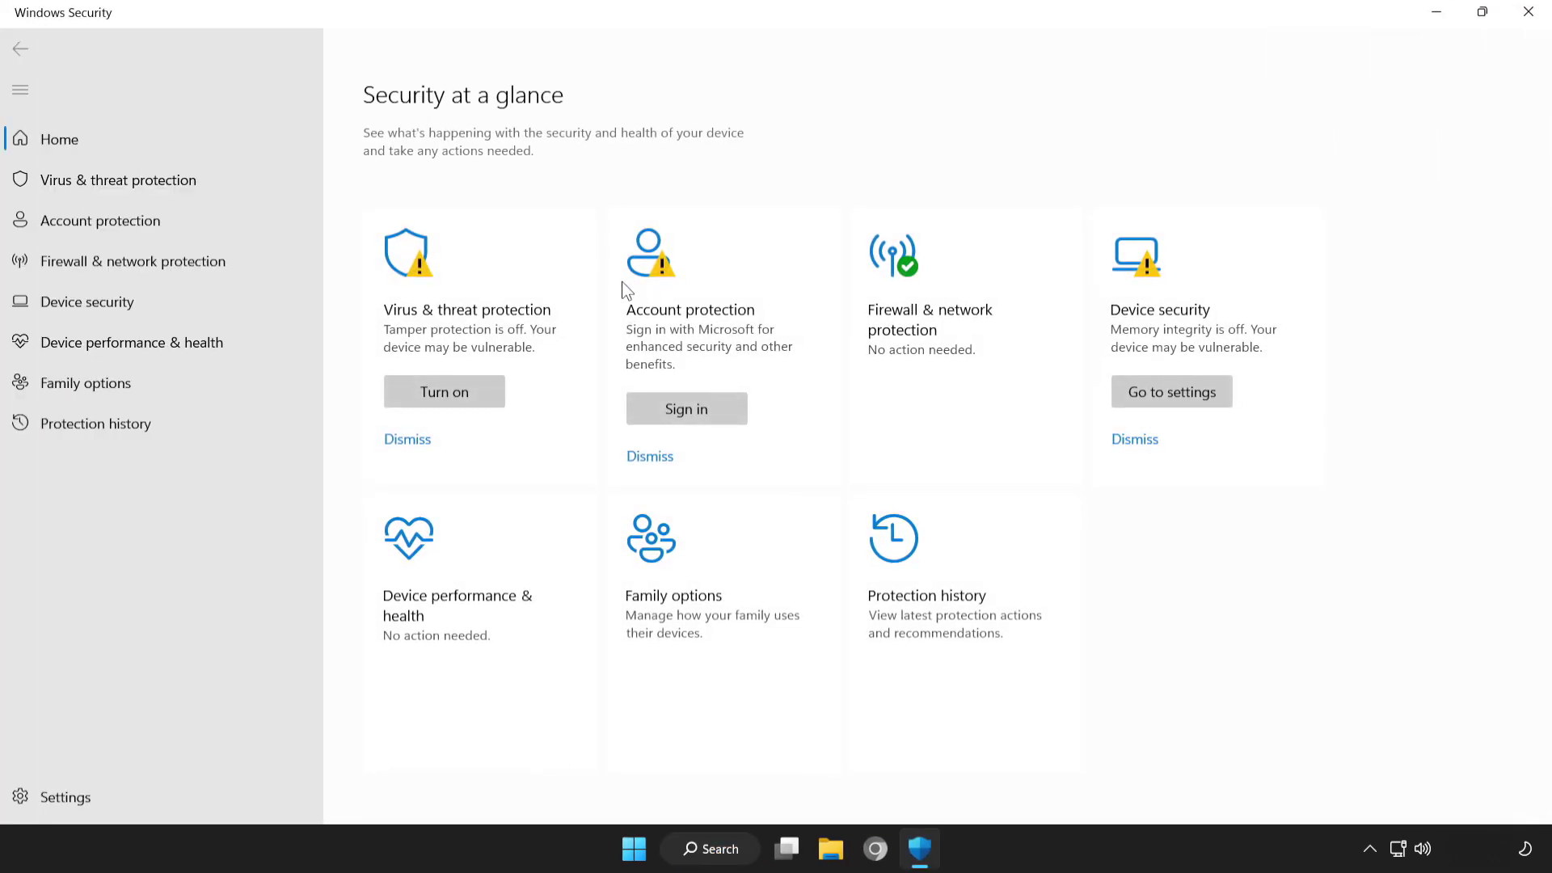
# Open the Exclusions page from the Virus & threat protection settings.
pyautogui.click(216, 184)
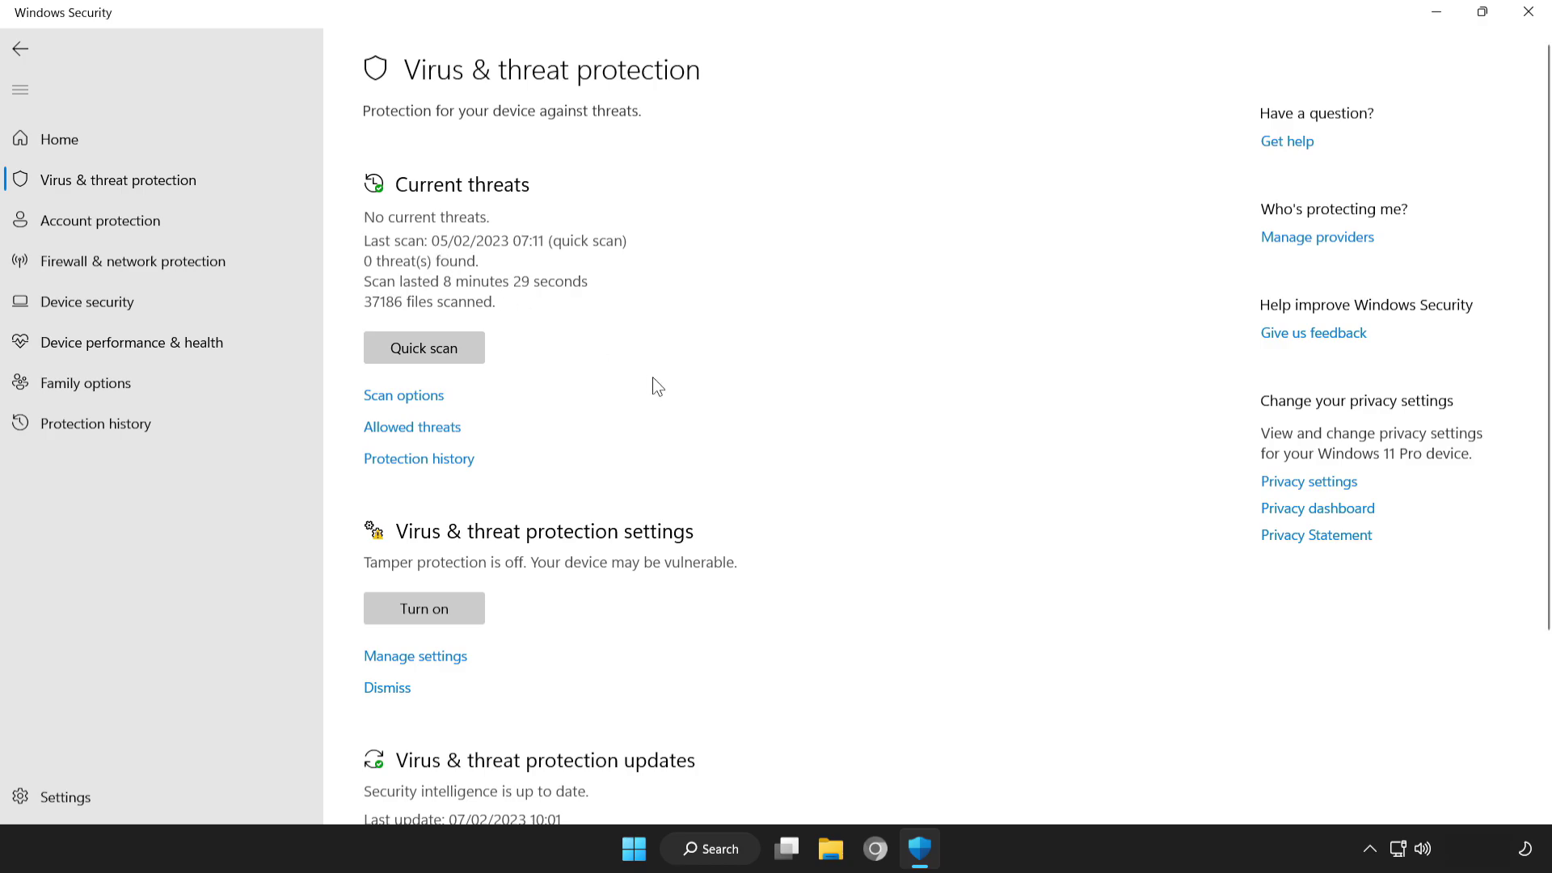
pyautogui.scroll(-1, 1549, 374)
pyautogui.scroll(-2, 1548, 374)
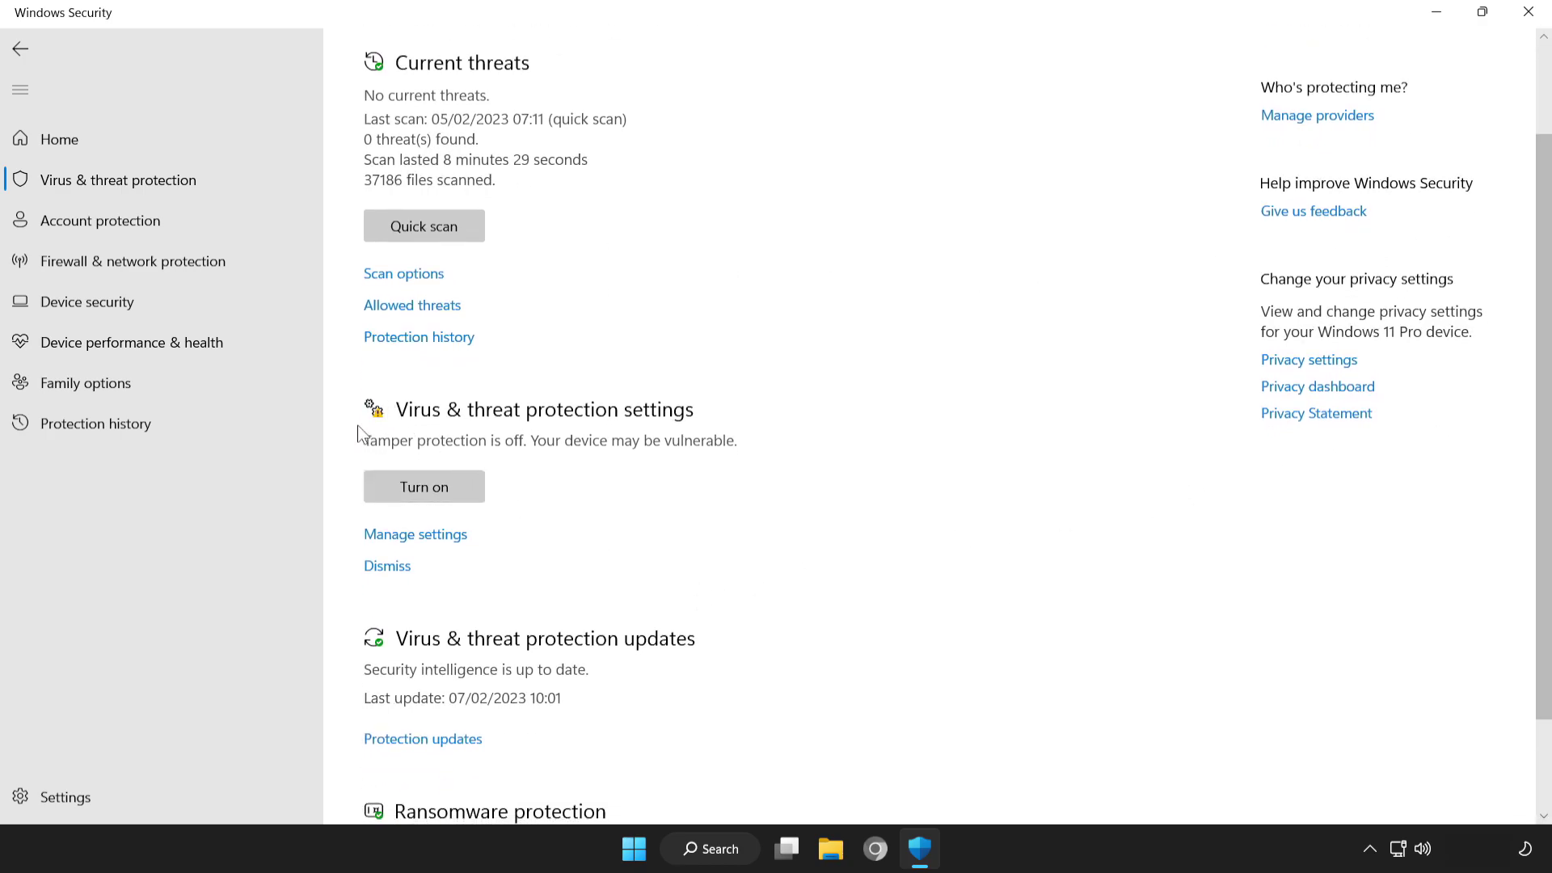
pyautogui.click(443, 543)
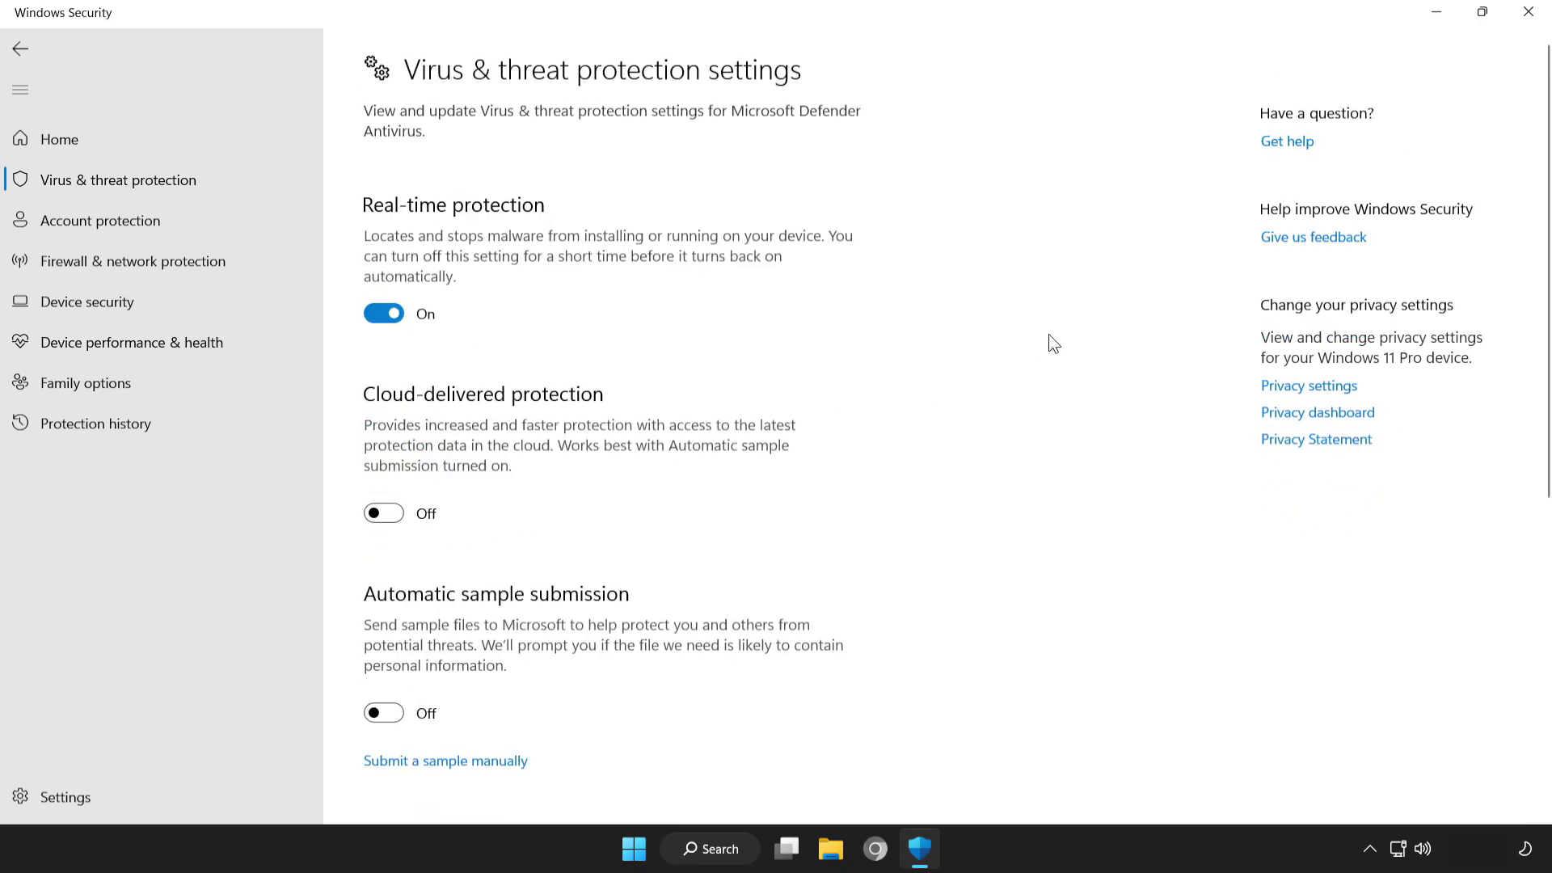
pyautogui.scroll(-1, 1543, 237)
pyautogui.moveTo(1543, 237); pyautogui.dragTo(1547, 563)
pyautogui.click(421, 765)
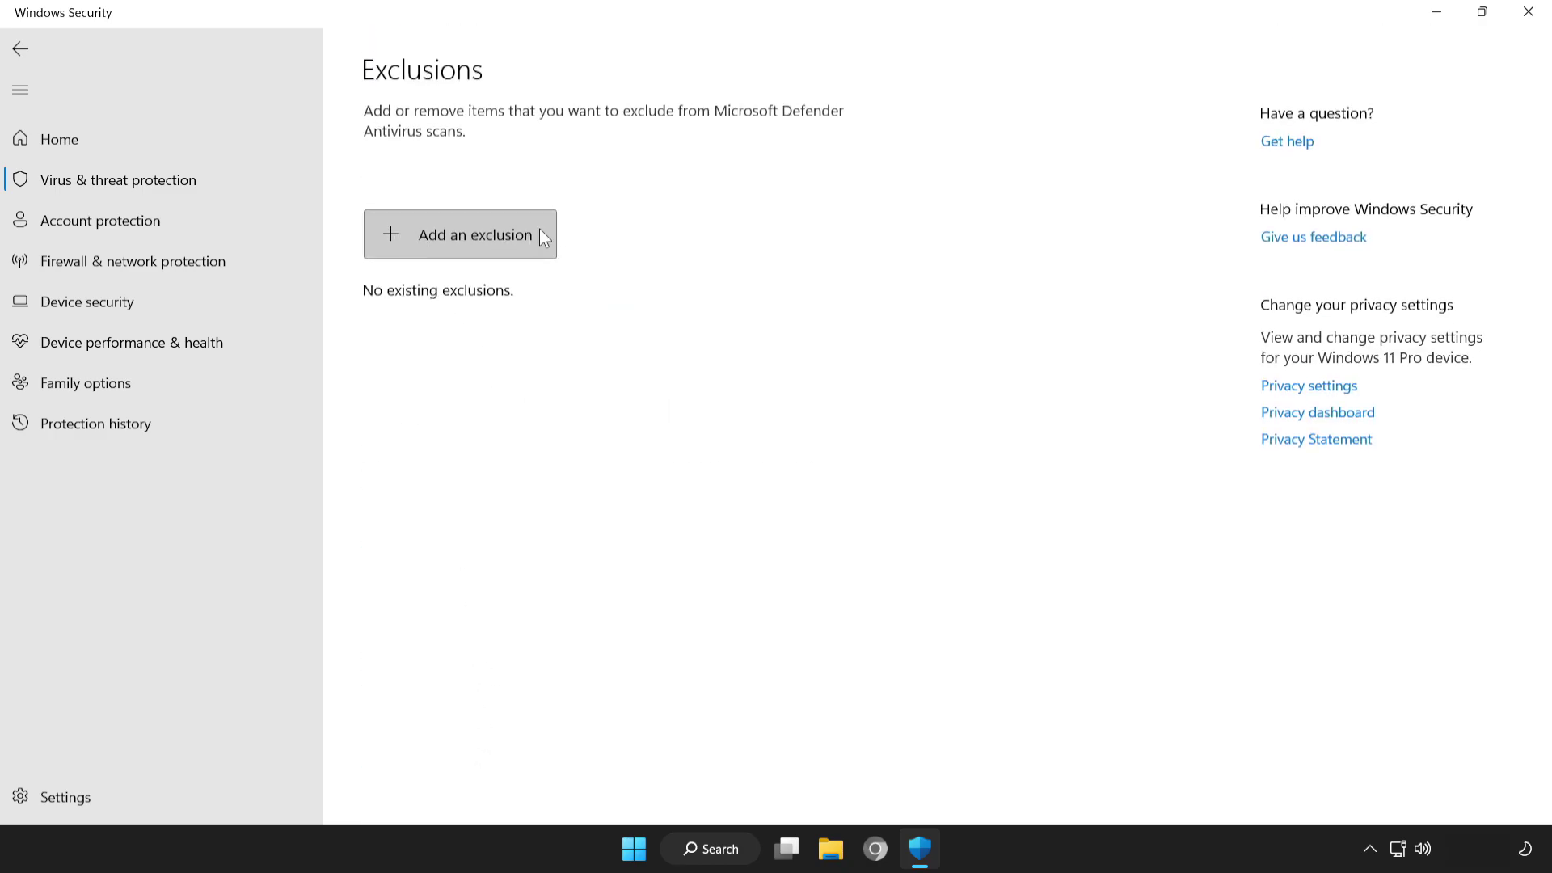
# Add a file exclusion for the NOT WORKING APP shortcut in Program Files (x86) > NOT WORKING APP.
pyautogui.click(449, 236)
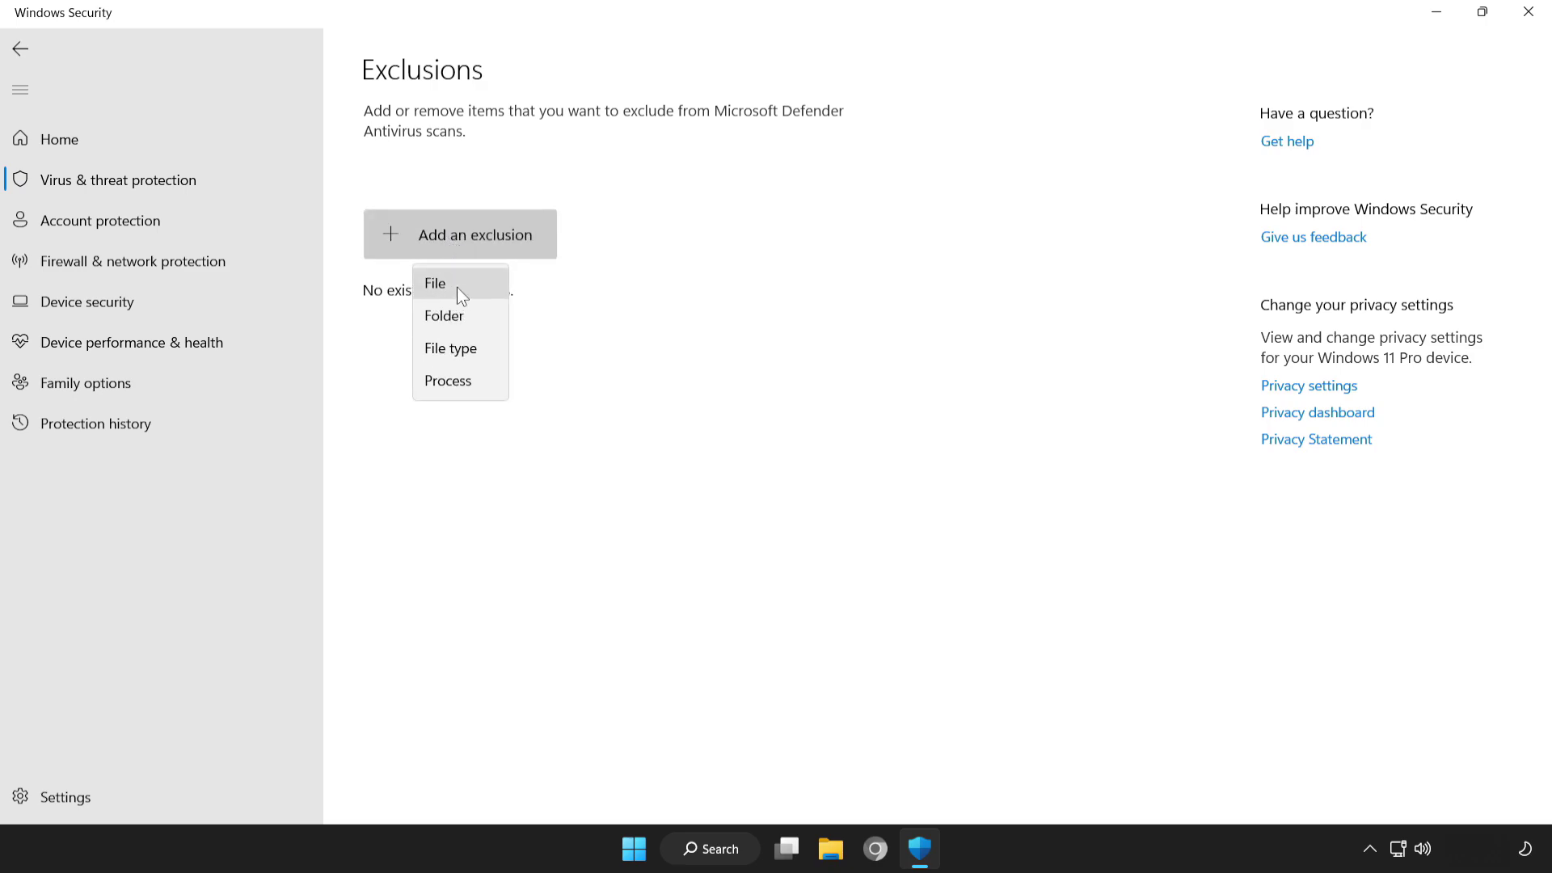
pyautogui.click(472, 284)
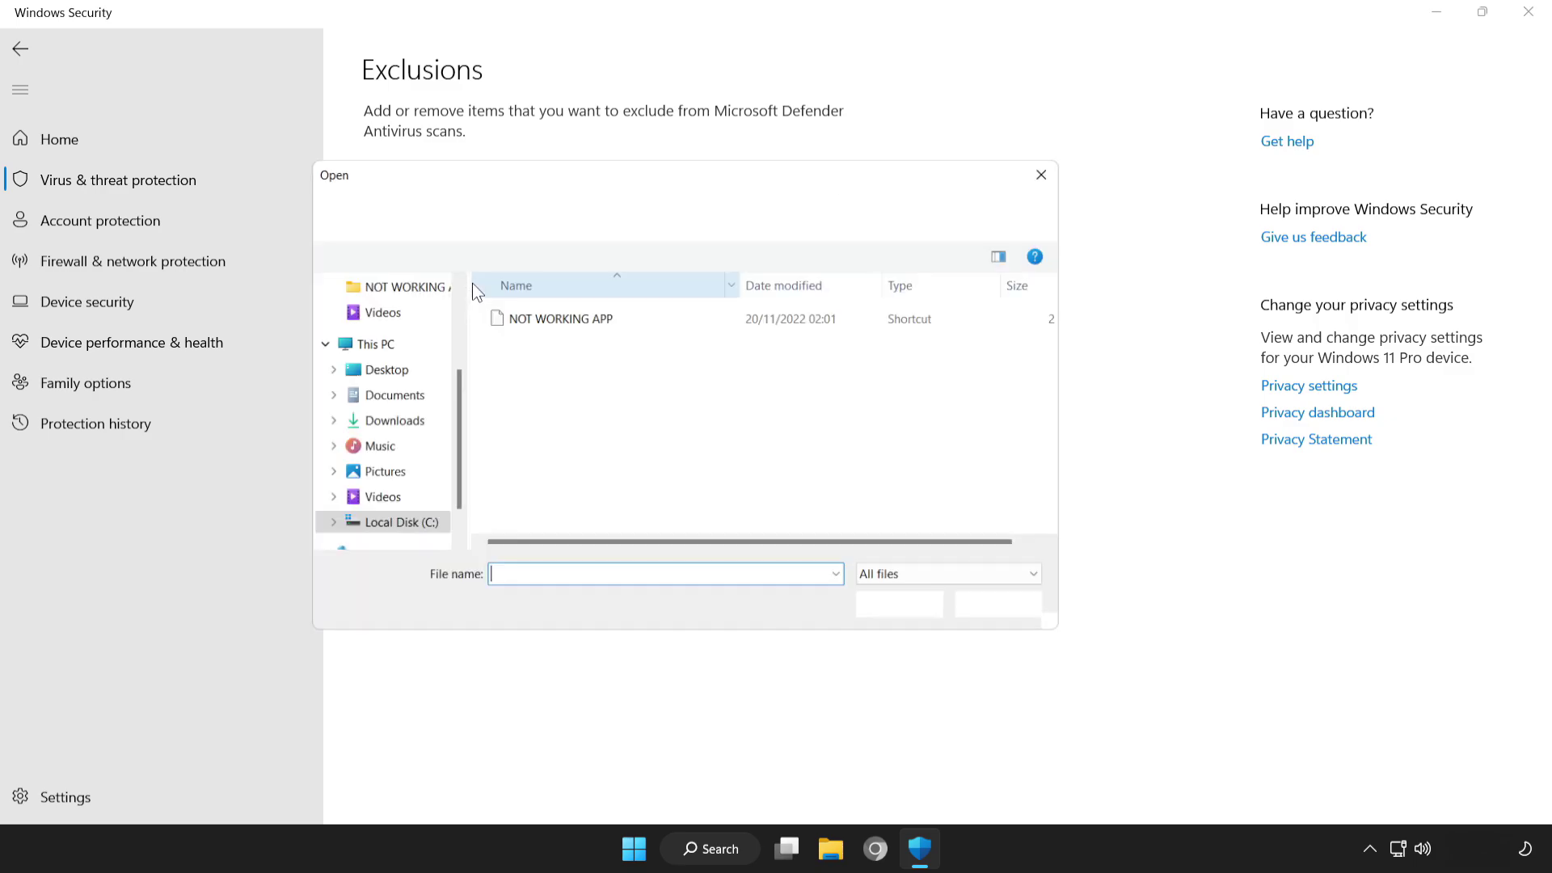
pyautogui.click(497, 319)
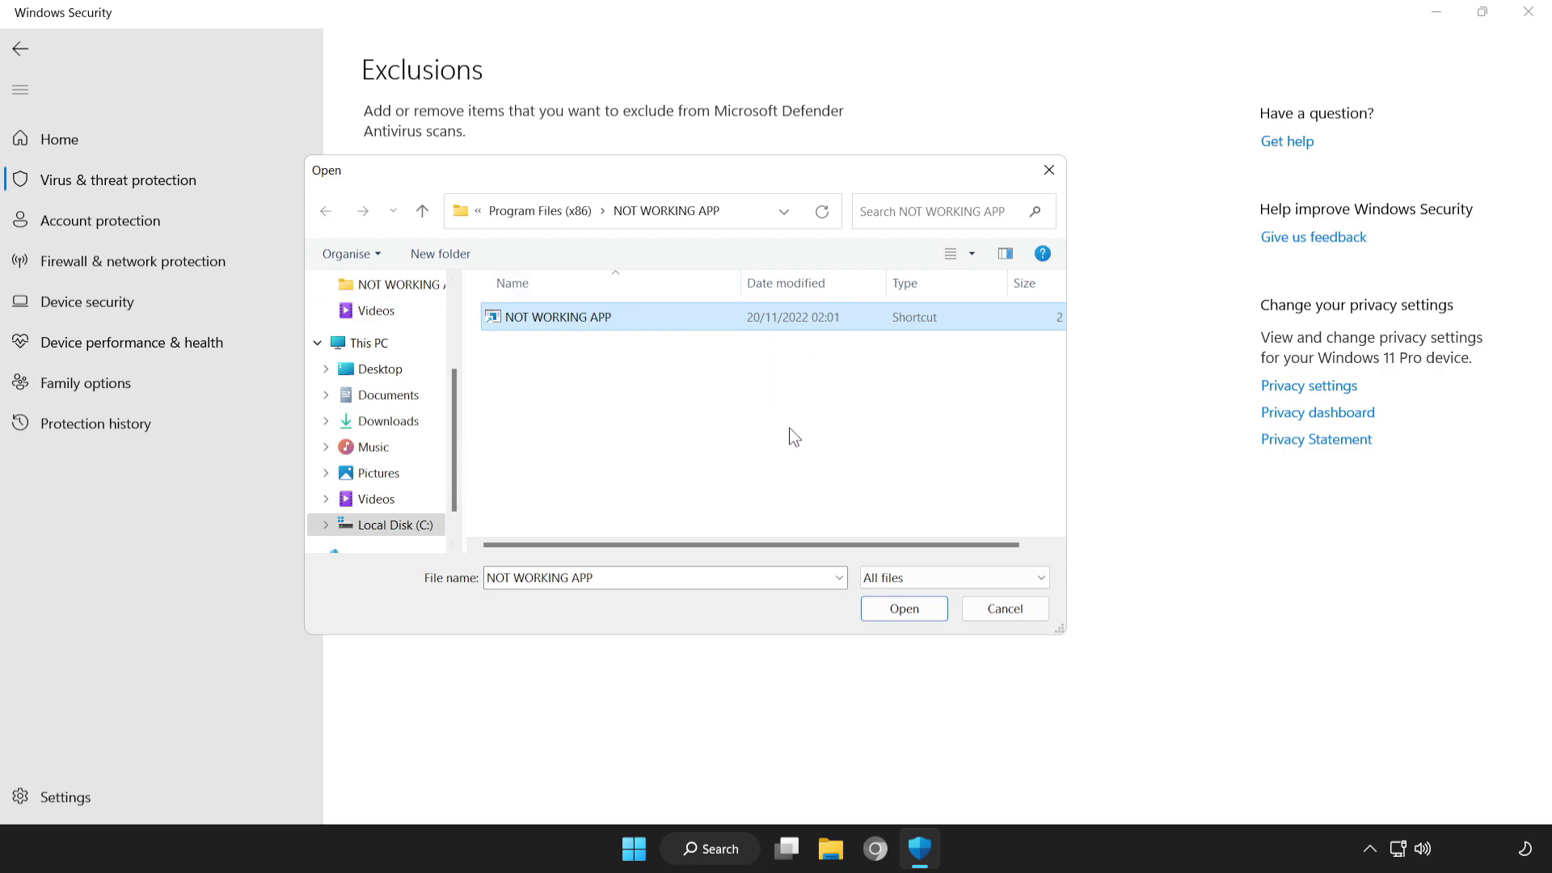
pyautogui.click(913, 614)
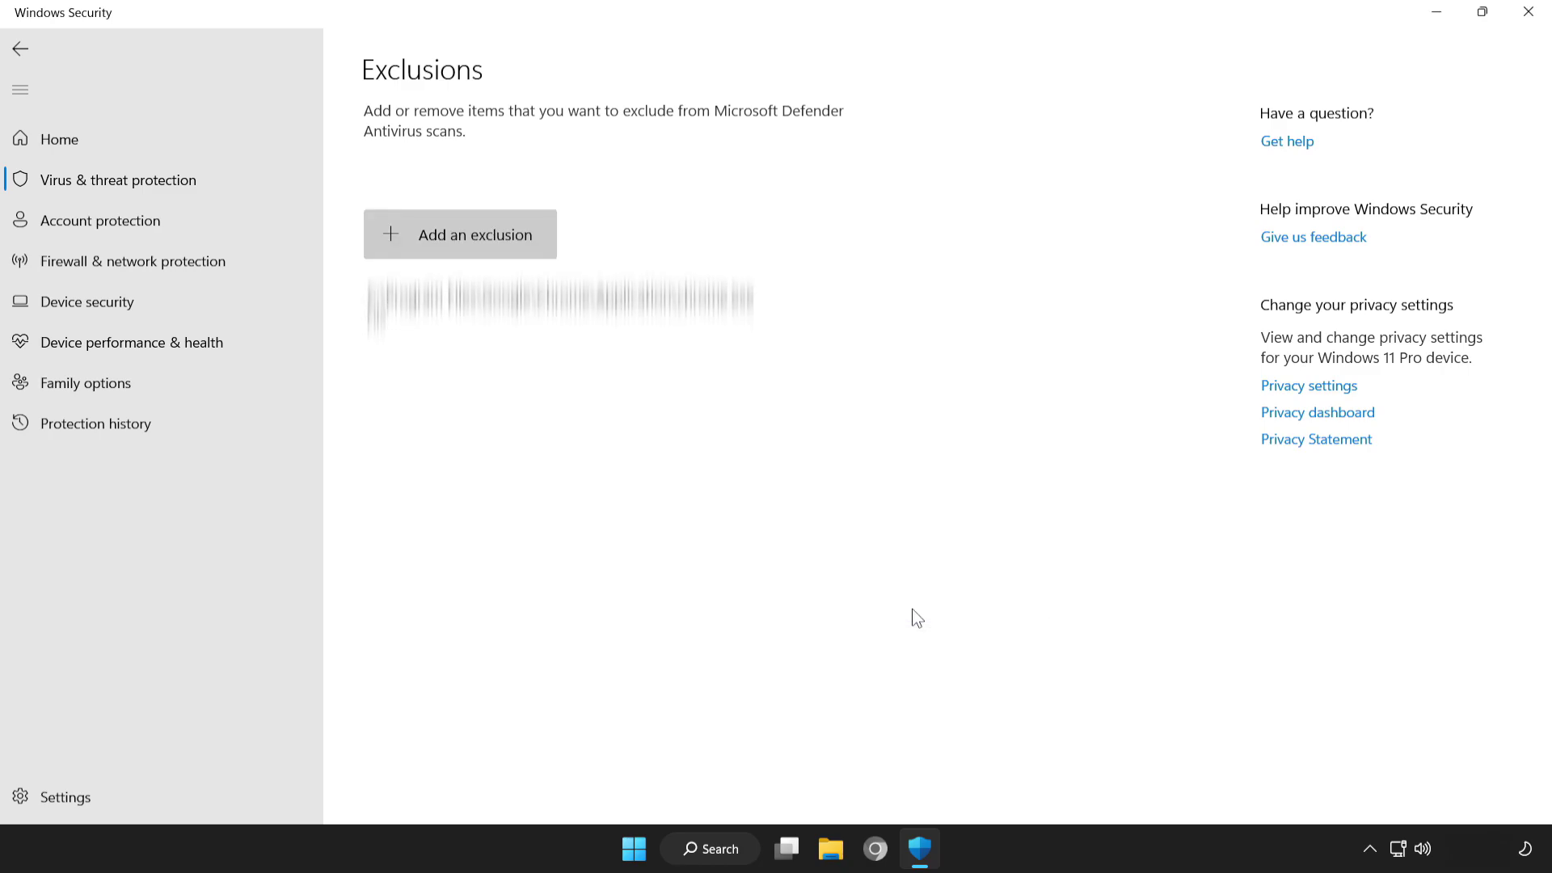
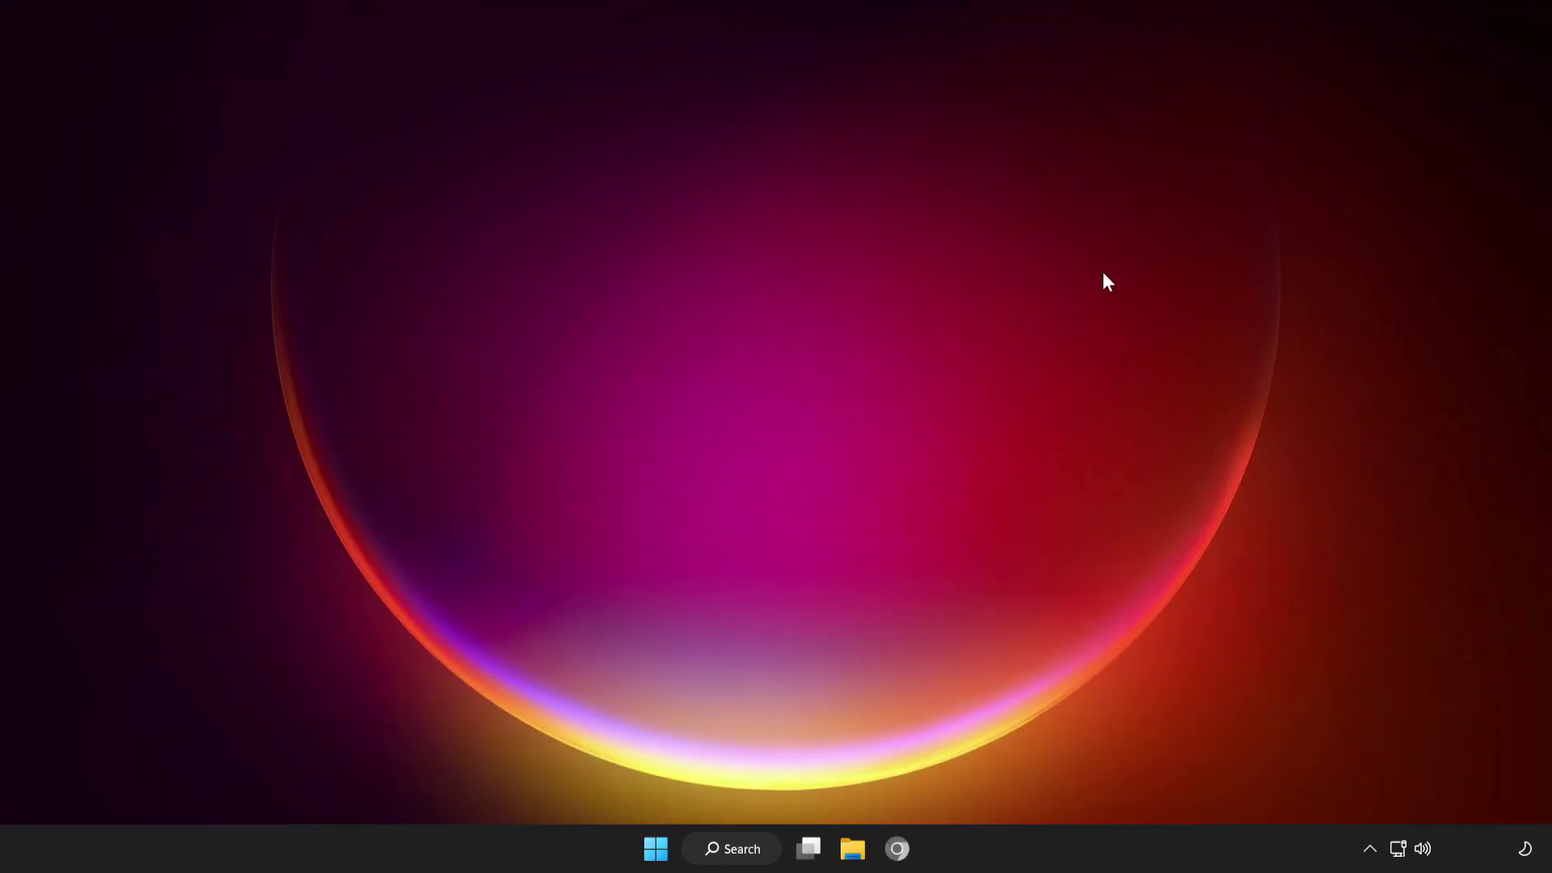
# Bring up the Sleep, Shut down and Restart options for the computer.
pyautogui.click(656, 849)
pyautogui.click(1026, 780)
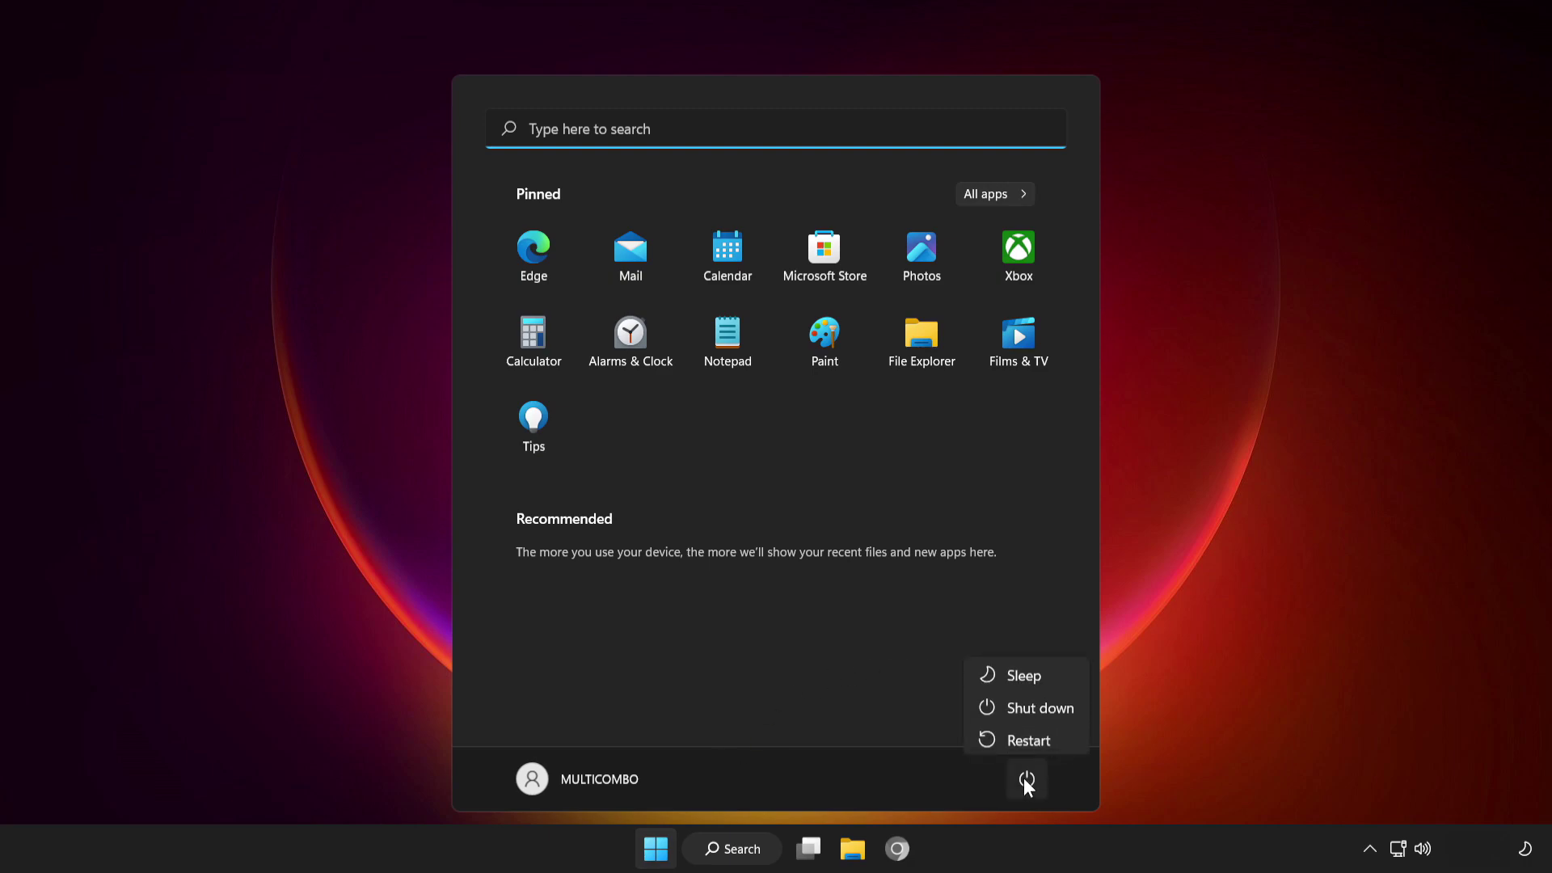